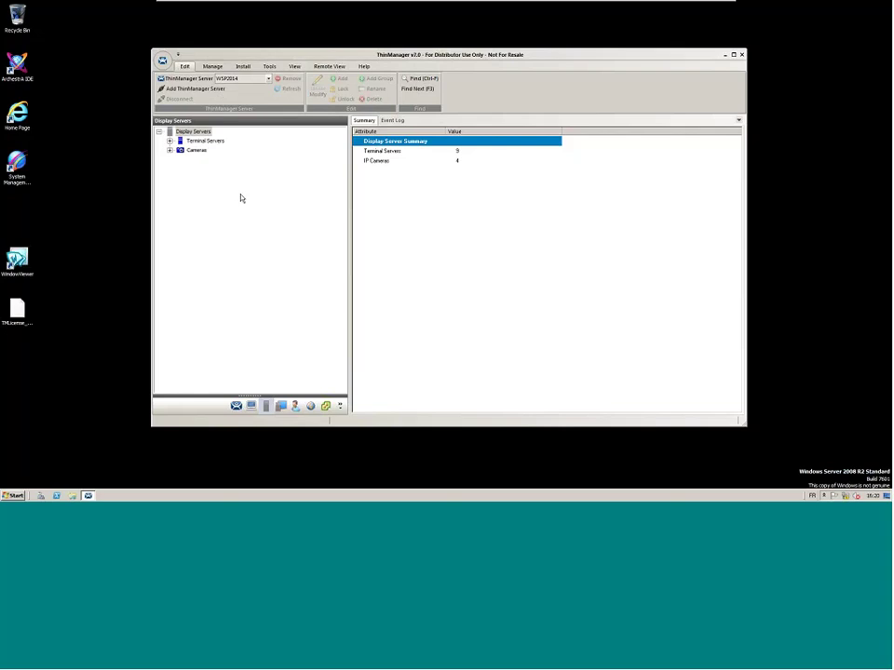
Open the TS11 terminal server's configuration and examine its name, IP address and login information
{"action": "right_click", "coordinate": [203, 143]}
{"action": "left_click", "coordinate": [177, 149]}
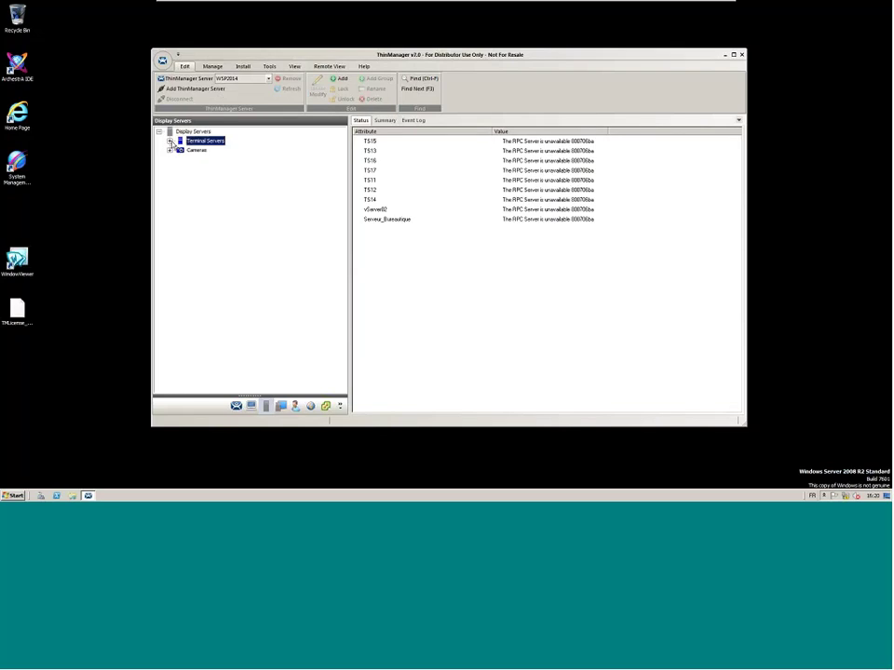
{"action": "left_click", "coordinate": [169, 141]}
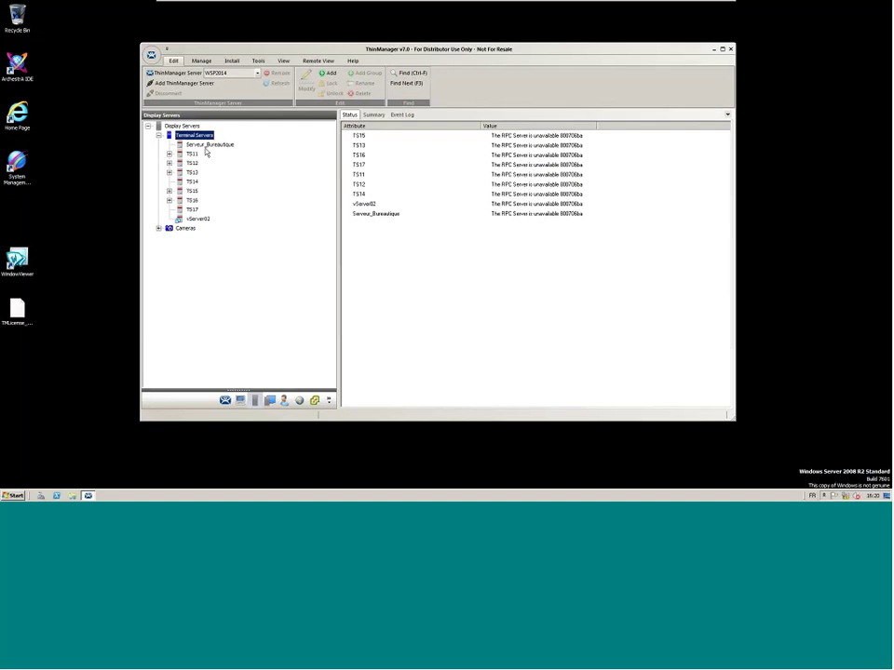
{"action": "right_click", "coordinate": [191, 154]}
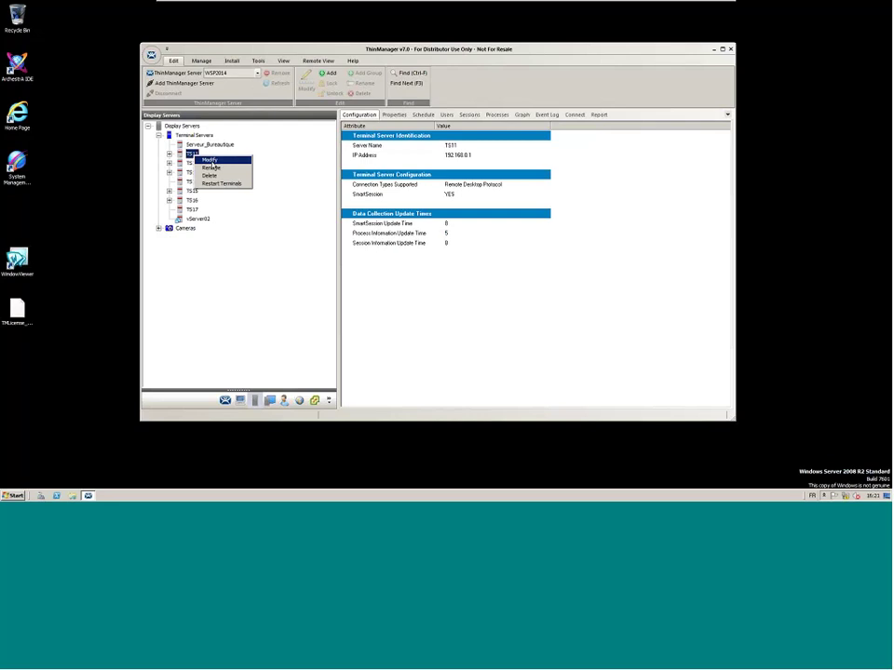
{"action": "left_click", "coordinate": [211, 160]}
{"action": "left_click", "coordinate": [396, 327]}
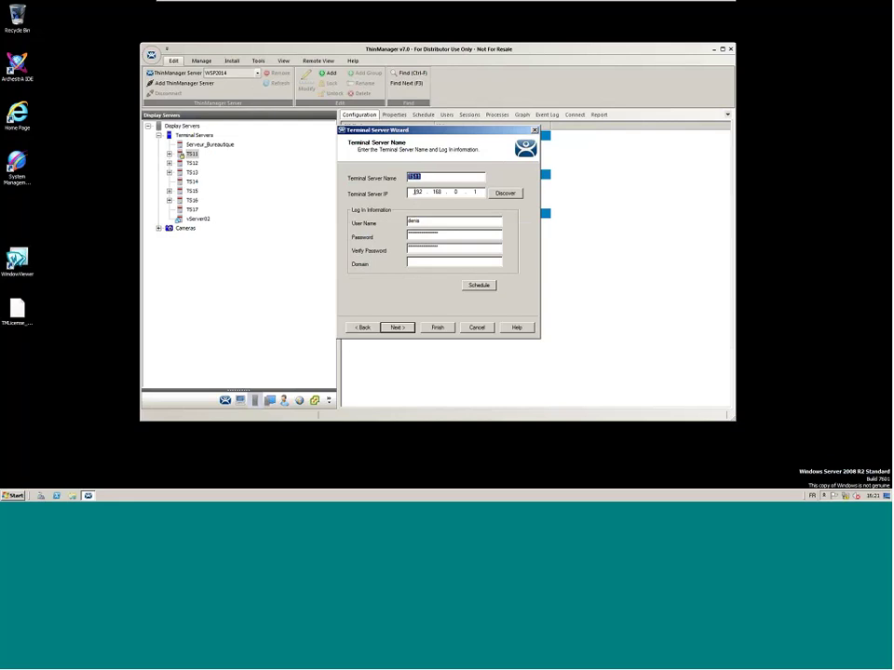
{"action": "left_click_drag", "start_coordinate": [414, 192], "coordinate": [478, 193]}
{"action": "double_click", "coordinate": [476, 193]}
{"action": "left_click_drag", "start_coordinate": [427, 176], "coordinate": [404, 178]}
Examine the event types available for a new scheduled event on TS11, and leave the schedule without adding one
{"action": "left_click", "coordinate": [478, 285]}
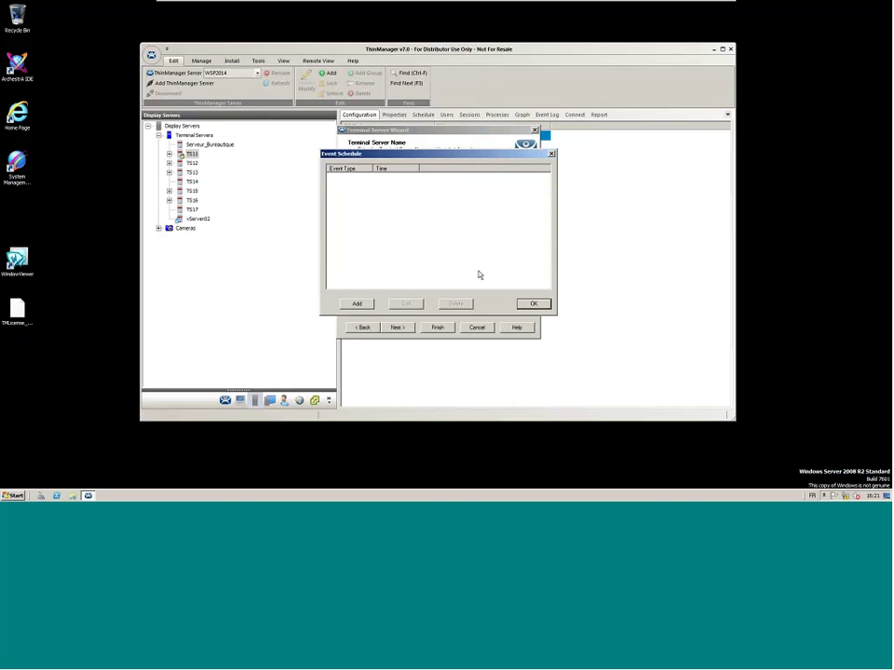
{"action": "left_click", "coordinate": [357, 304]}
{"action": "left_click", "coordinate": [448, 162]}
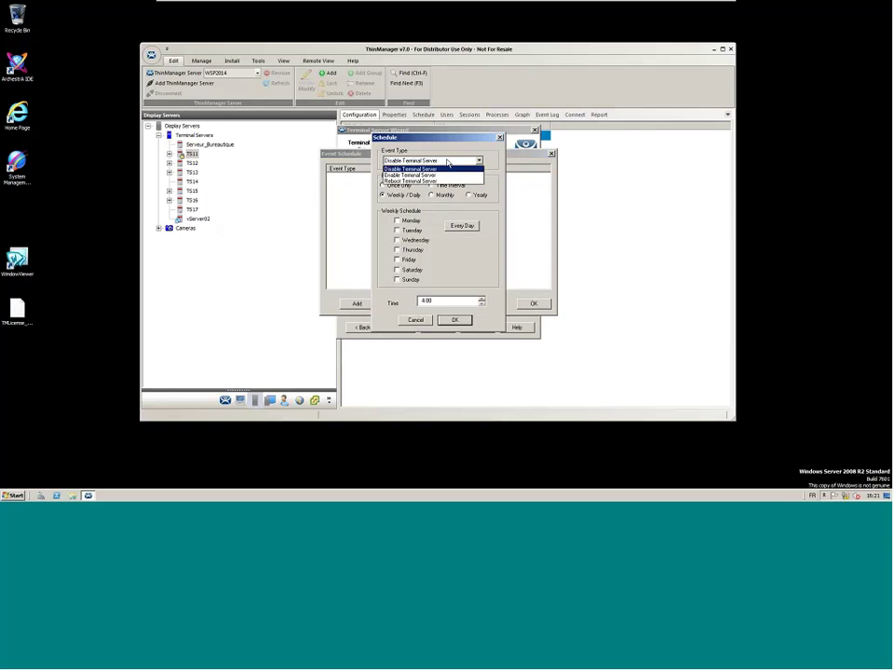
{"action": "left_click", "coordinate": [433, 142]}
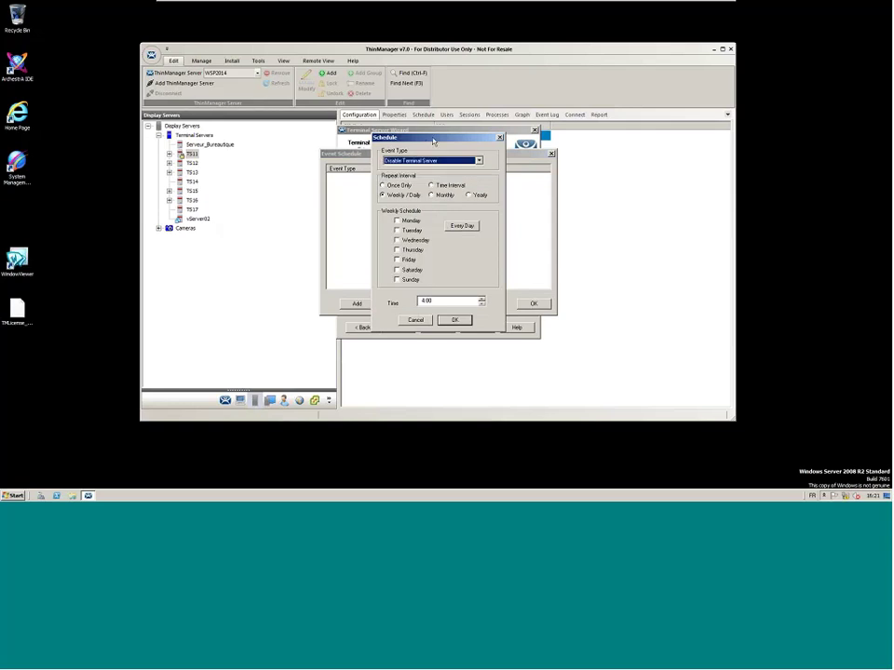
{"action": "left_click_drag", "start_coordinate": [433, 141], "coordinate": [478, 140]}
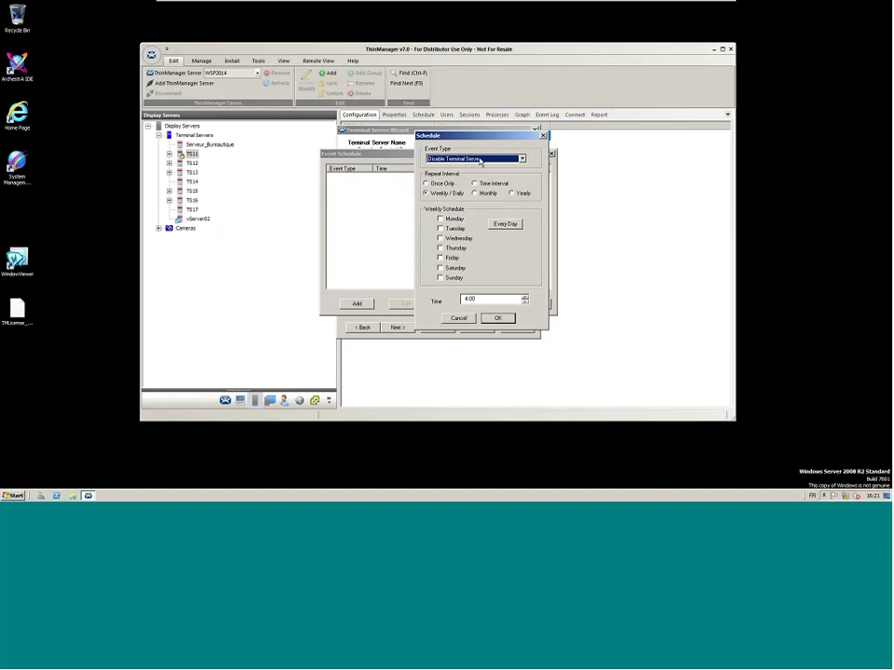
{"action": "left_click", "coordinate": [480, 160]}
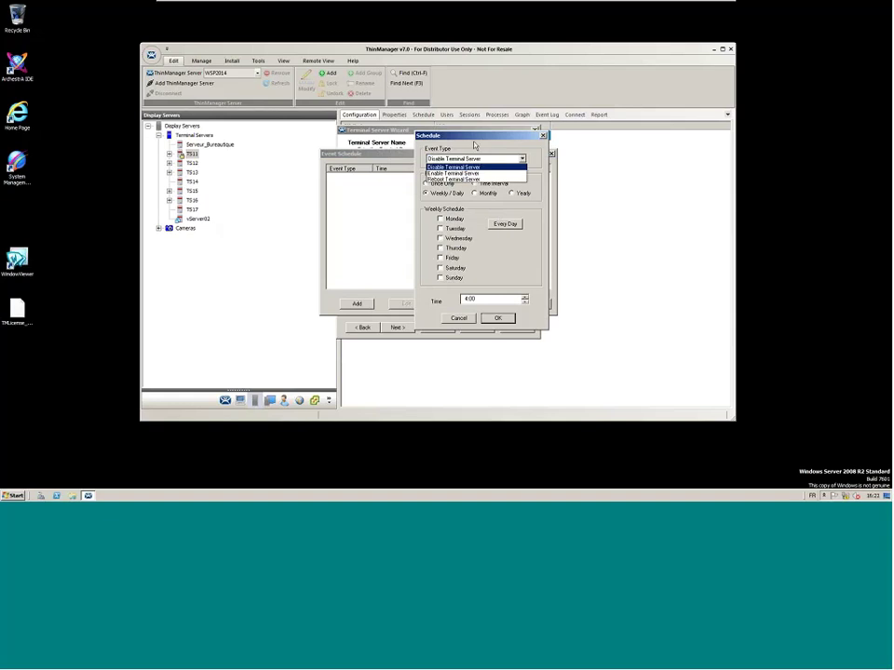
{"action": "left_click", "coordinate": [476, 141]}
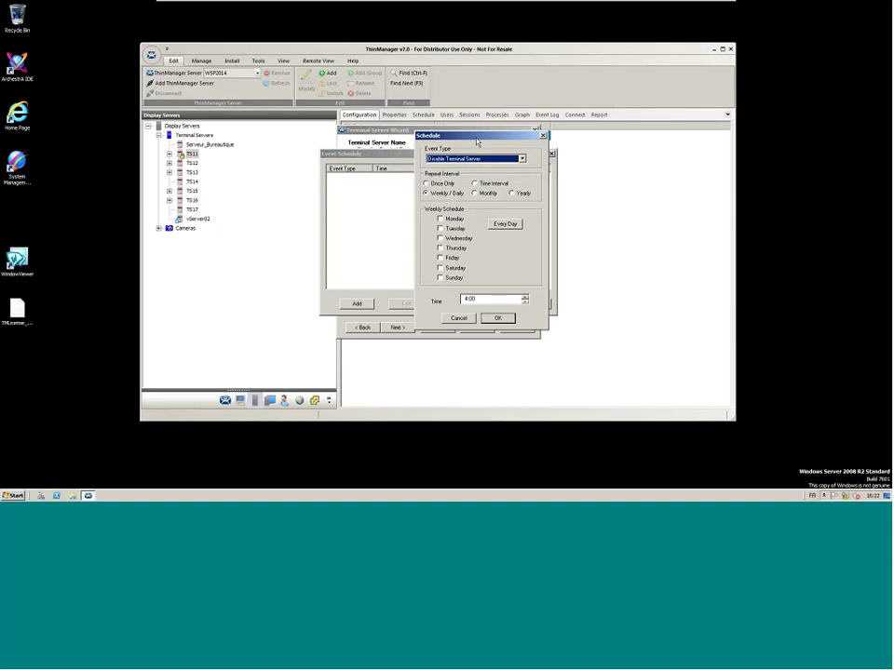
{"action": "left_click", "coordinate": [499, 316]}
{"action": "left_click", "coordinate": [473, 160]}
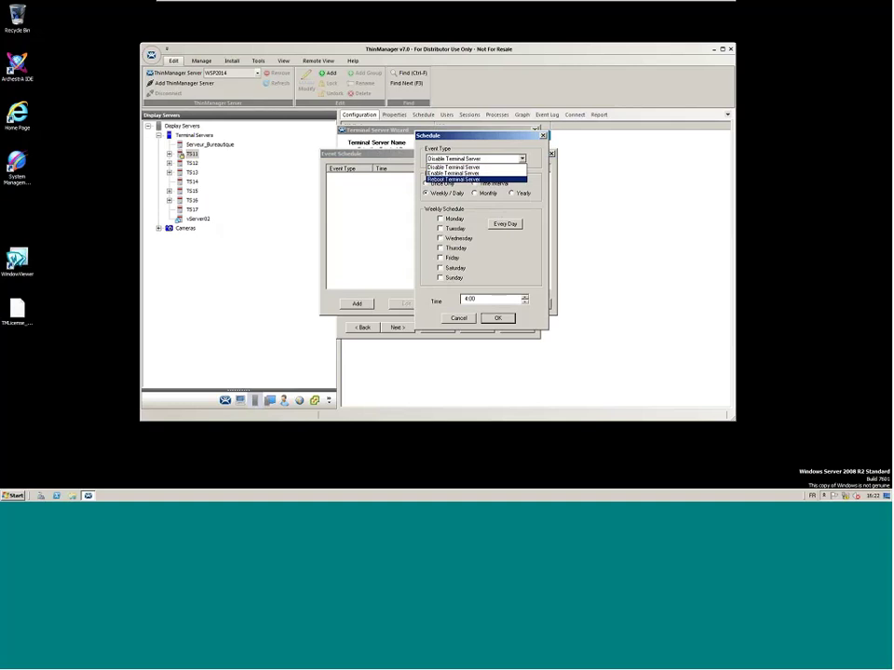
{"action": "left_click", "coordinate": [453, 178]}
{"action": "left_click", "coordinate": [456, 317]}
{"action": "key", "text": "Return"}
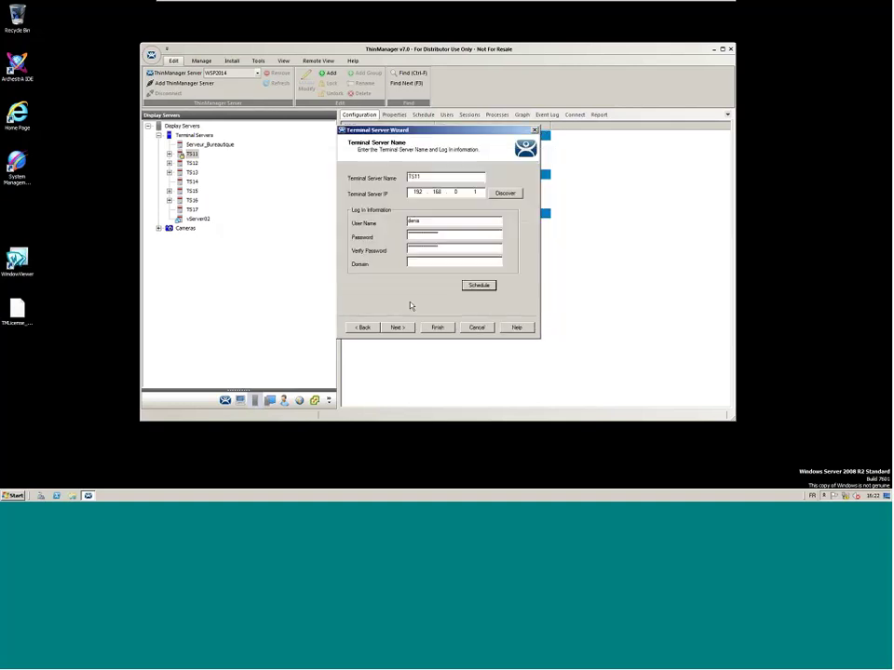
Examine TS11's supported connection types, SmartSession availability and data gathering intervals
{"action": "left_click", "coordinate": [398, 328]}
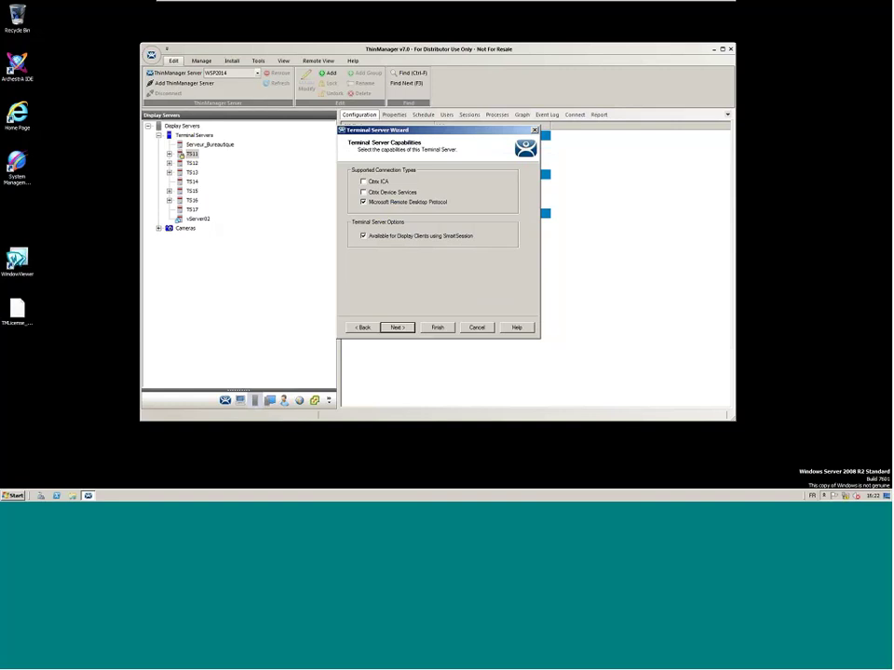
{"action": "left_click", "coordinate": [403, 328]}
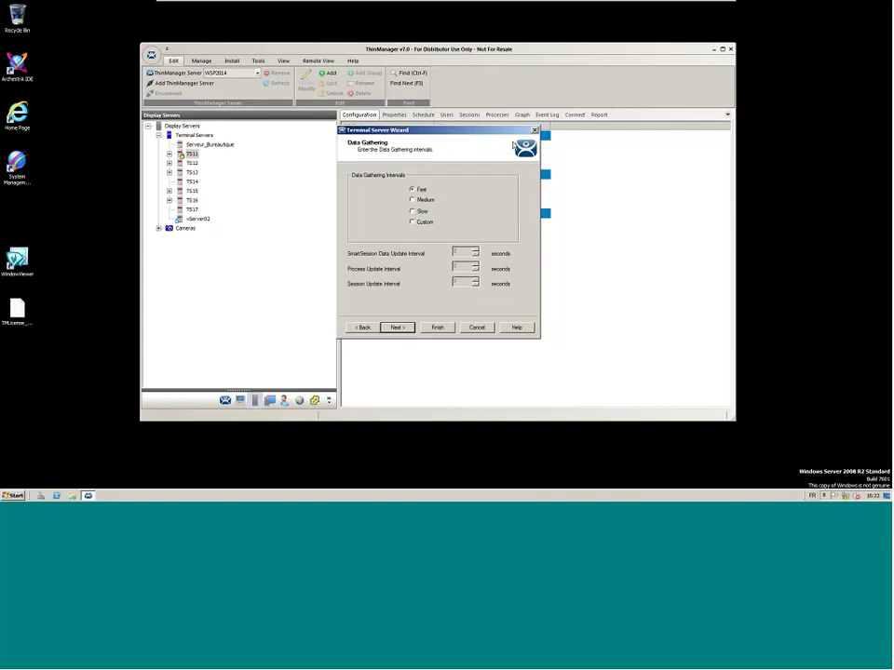
{"action": "left_click_drag", "start_coordinate": [470, 131], "coordinate": [560, 138]}
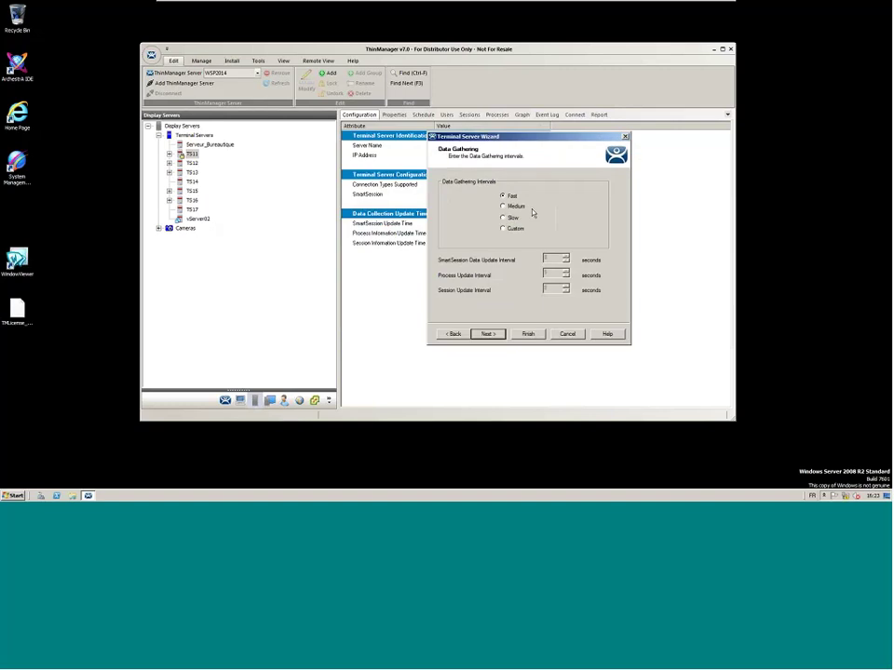
Examine TS11's SmartSession limits for CPU, memory and sessions, and finish its configuration wizard
{"action": "left_click", "coordinate": [489, 334]}
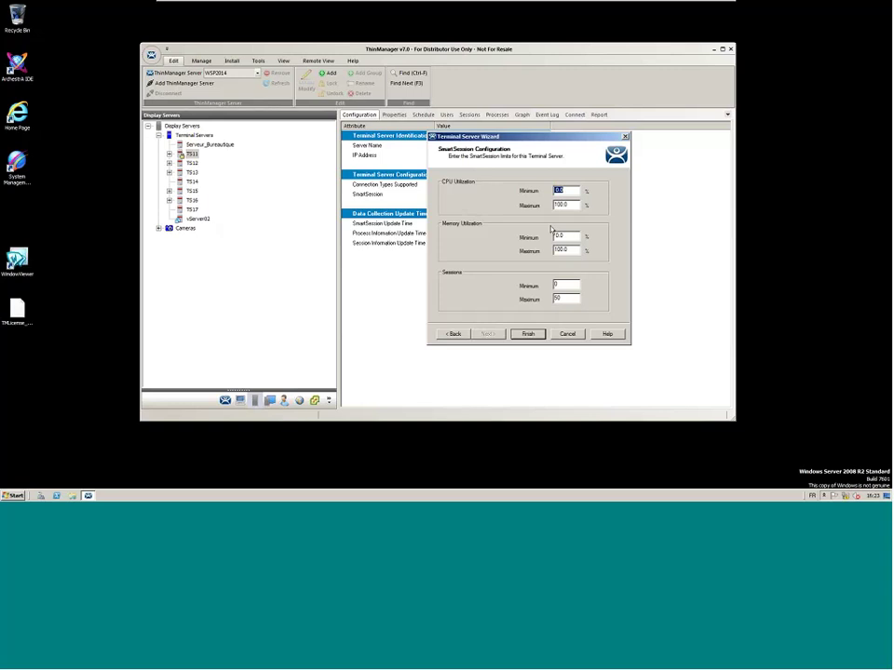
{"action": "key", "text": "Tab"}
{"action": "key", "text": "Tab"}
{"action": "key", "text": "Tab"}
{"action": "key", "text": "Tab"}
{"action": "double_click", "coordinate": [569, 191]}
{"action": "left_click_drag", "start_coordinate": [465, 137], "coordinate": [483, 155]}
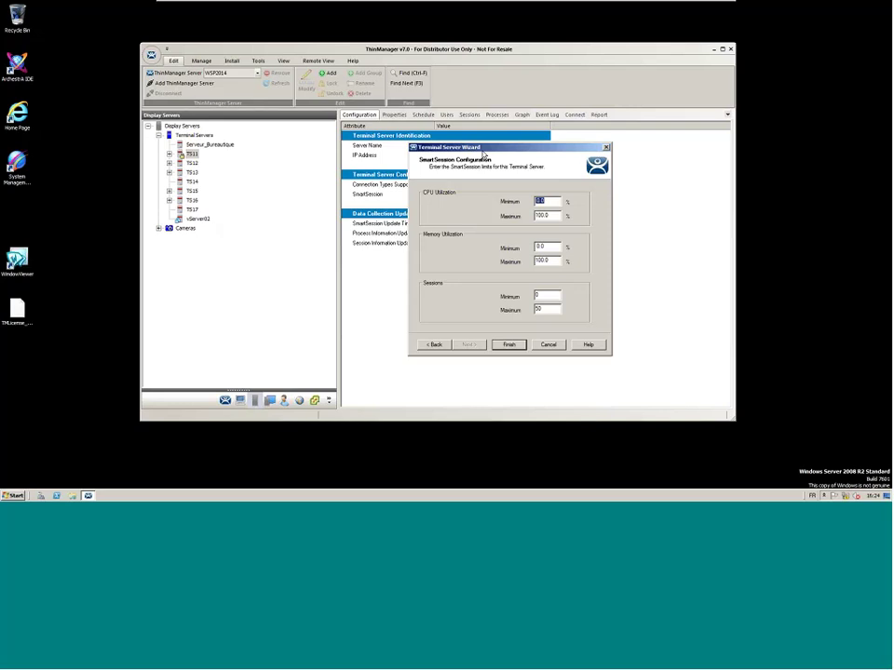
{"action": "left_click_drag", "start_coordinate": [483, 154], "coordinate": [479, 162]}
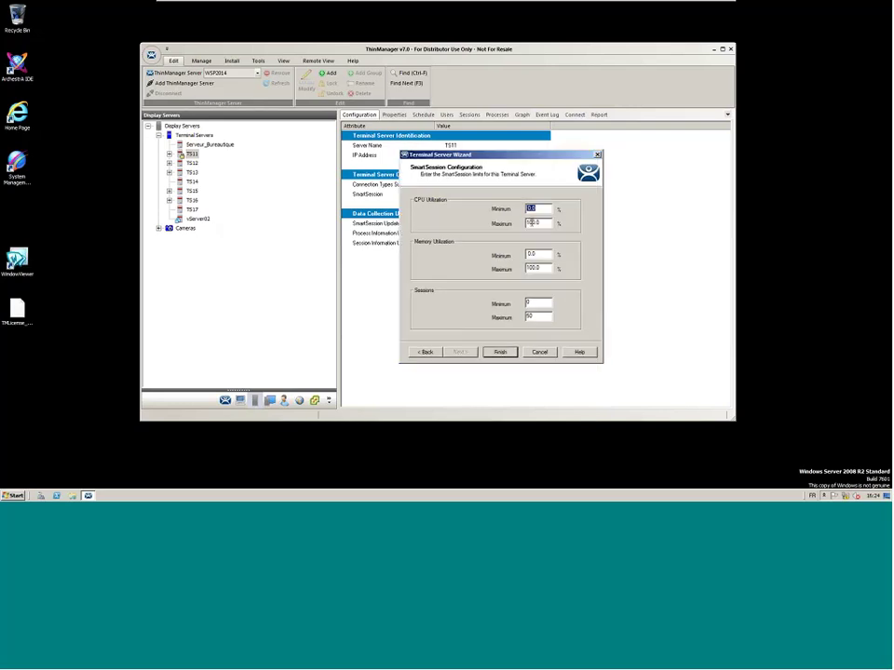
{"action": "left_click", "coordinate": [500, 352]}
Inspect the entries nested under TS11 in the display server tree
{"action": "left_click", "coordinate": [190, 154]}
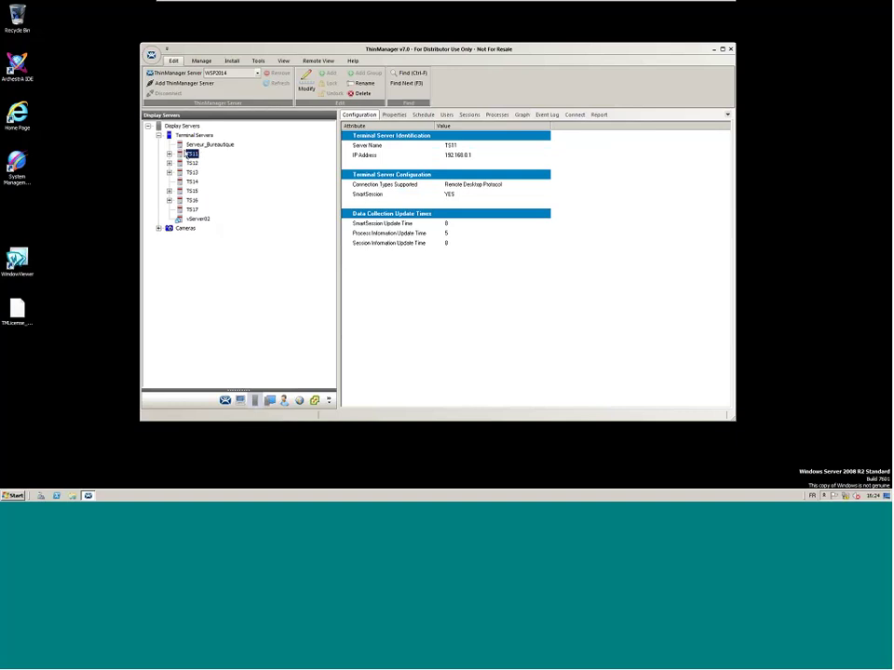
{"action": "left_click", "coordinate": [169, 155]}
{"action": "left_click", "coordinate": [169, 155]}
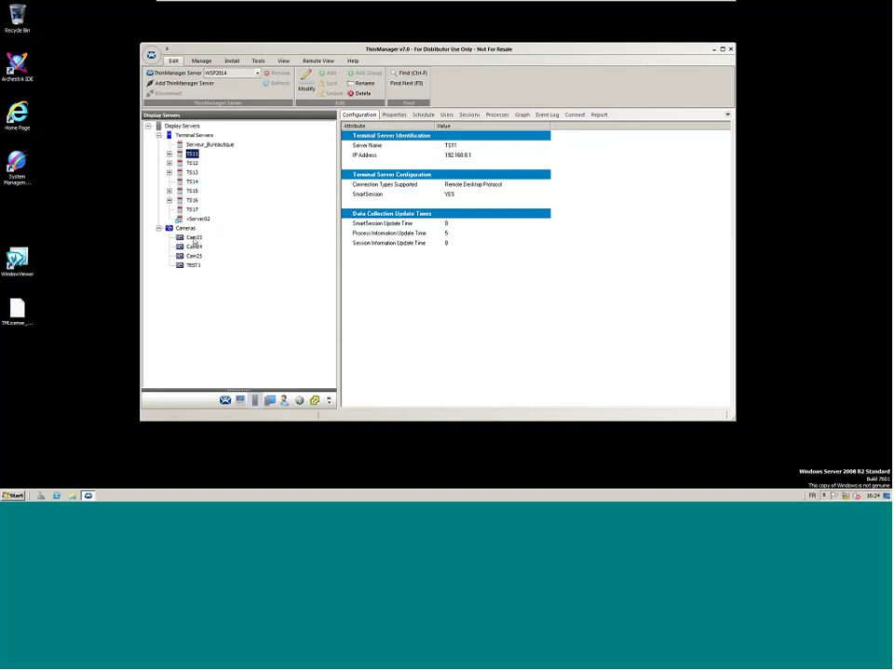
Open the Cam23 camera's configuration and examine the available streaming protocols, keeping Legacy Motion JPEG selected
{"action": "left_click", "coordinate": [197, 238]}
{"action": "right_click", "coordinate": [199, 239]}
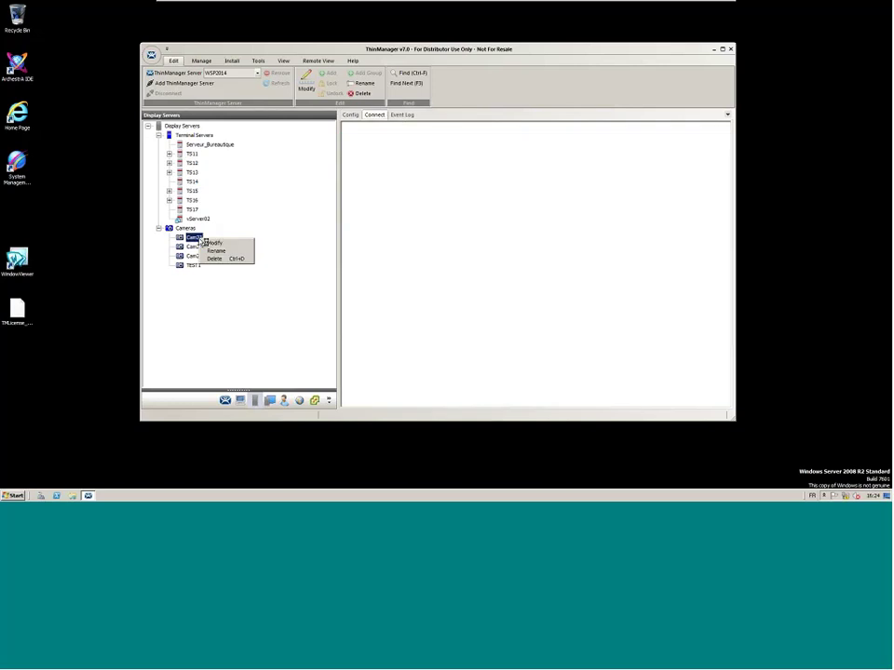
{"action": "left_click", "coordinate": [216, 244]}
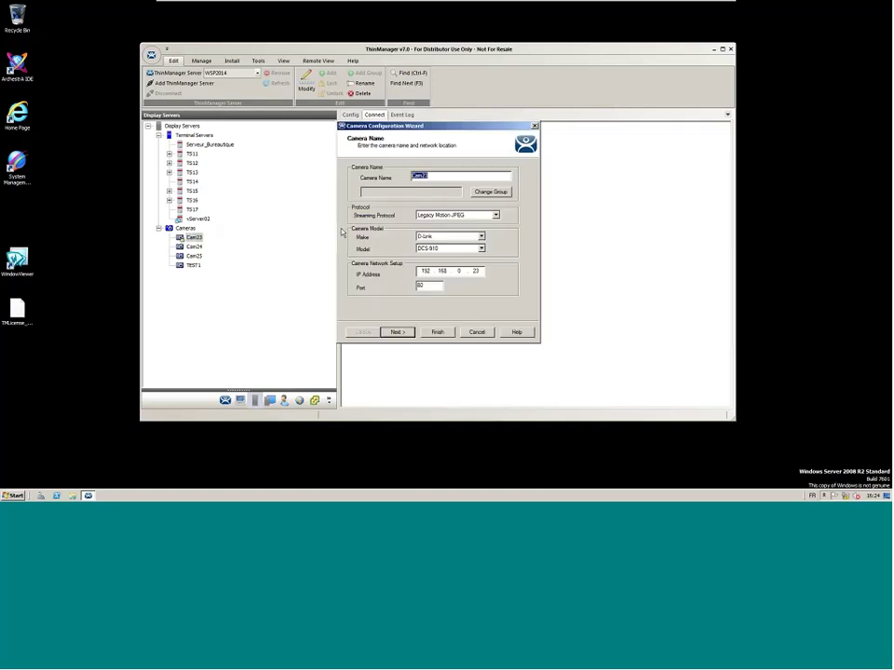
{"action": "left_click_drag", "start_coordinate": [513, 162], "coordinate": [518, 165]}
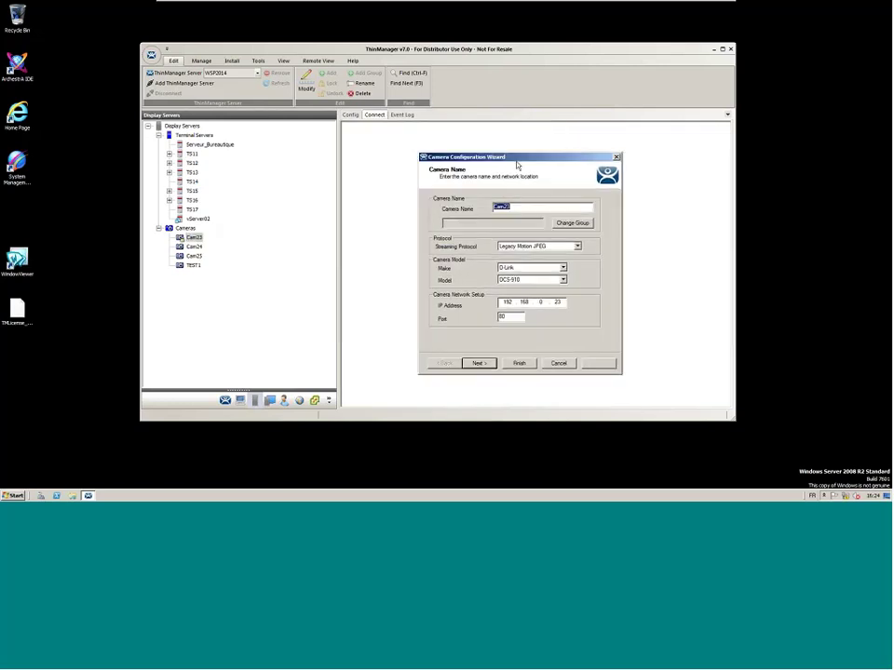
{"action": "left_click", "coordinate": [578, 247]}
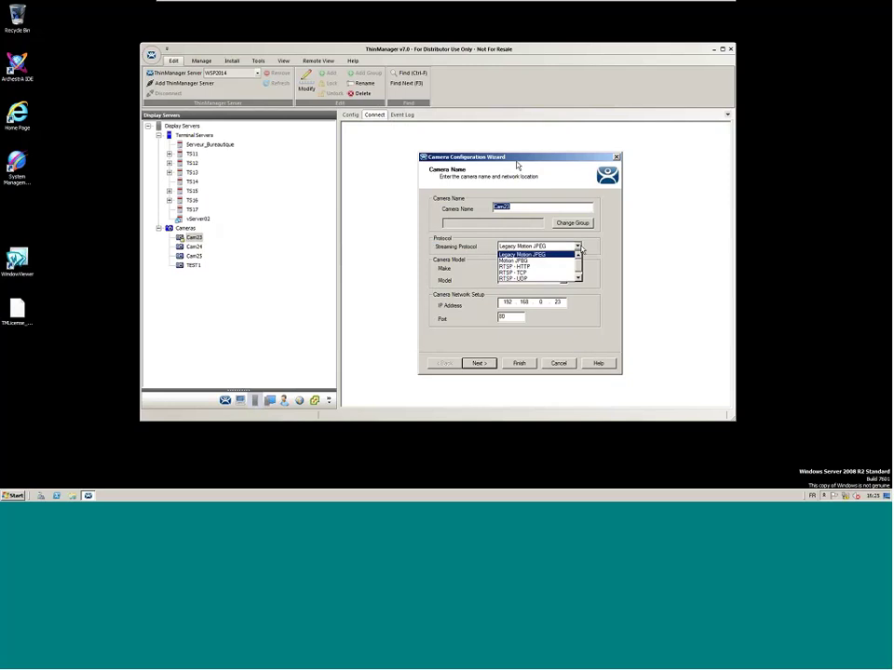
{"action": "left_click", "coordinate": [526, 254]}
Examine the camera makes and the D-Link models offered for Cam23, keep DCS-910, and check its IP address
{"action": "left_click", "coordinate": [563, 268]}
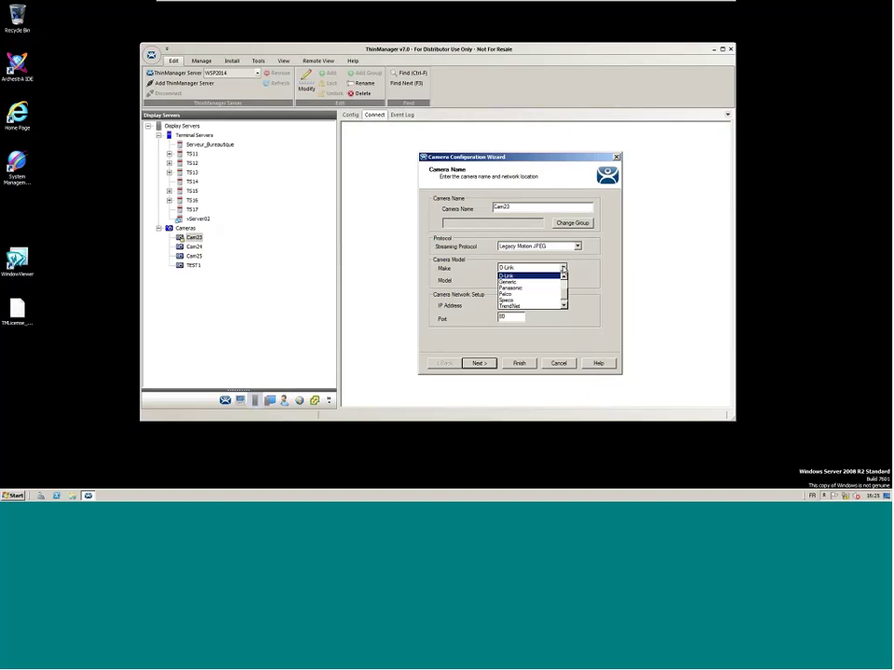
{"action": "left_click", "coordinate": [520, 286]}
{"action": "left_click", "coordinate": [531, 268]}
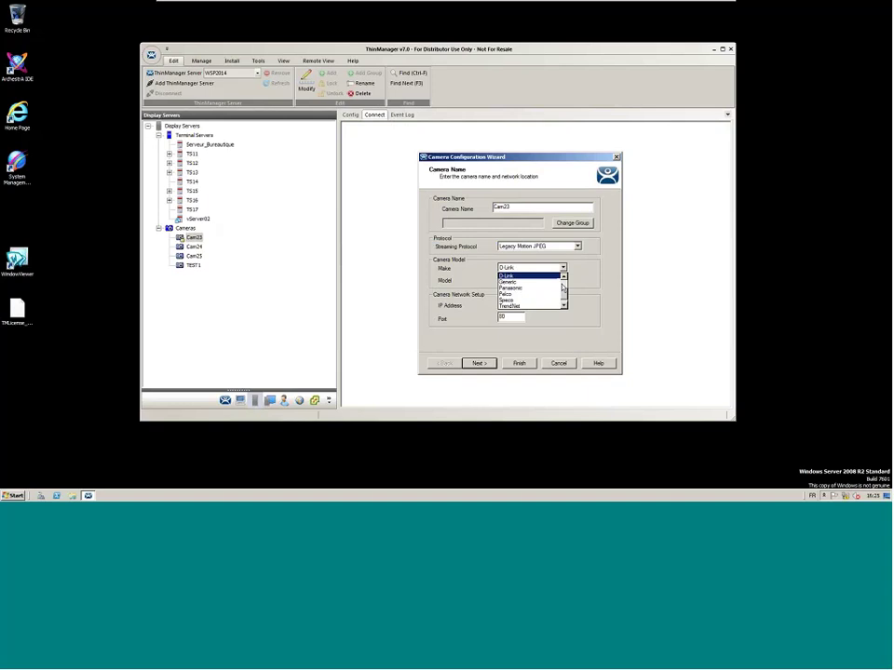
{"action": "left_click", "coordinate": [531, 268]}
{"action": "left_click", "coordinate": [530, 280]}
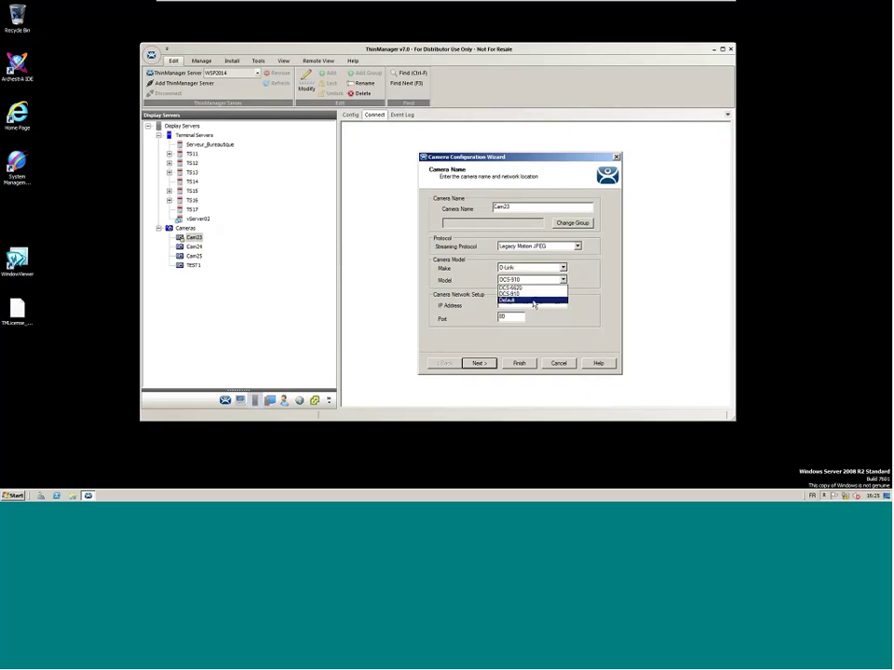
{"action": "left_click", "coordinate": [532, 294]}
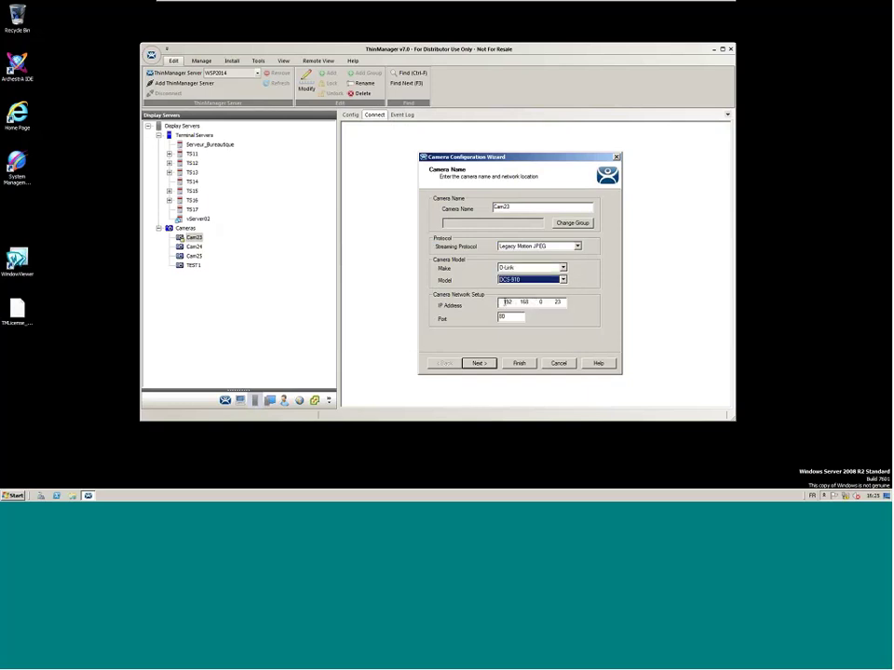
{"action": "double_click", "coordinate": [505, 302]}
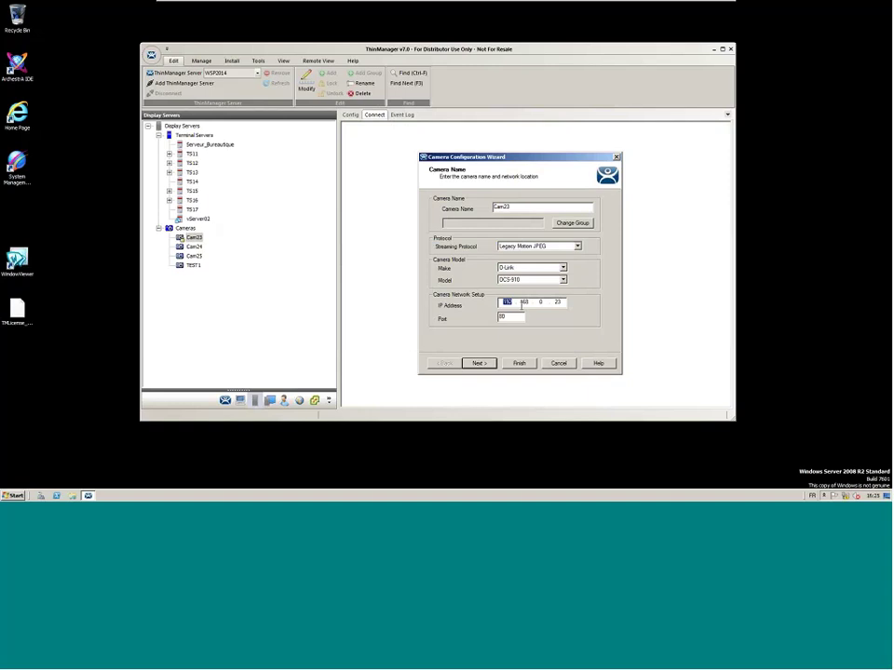
Check the streaming protocol choices again, view Cam23's authentication settings, and leave its configuration without saving
{"action": "left_click", "coordinate": [577, 246]}
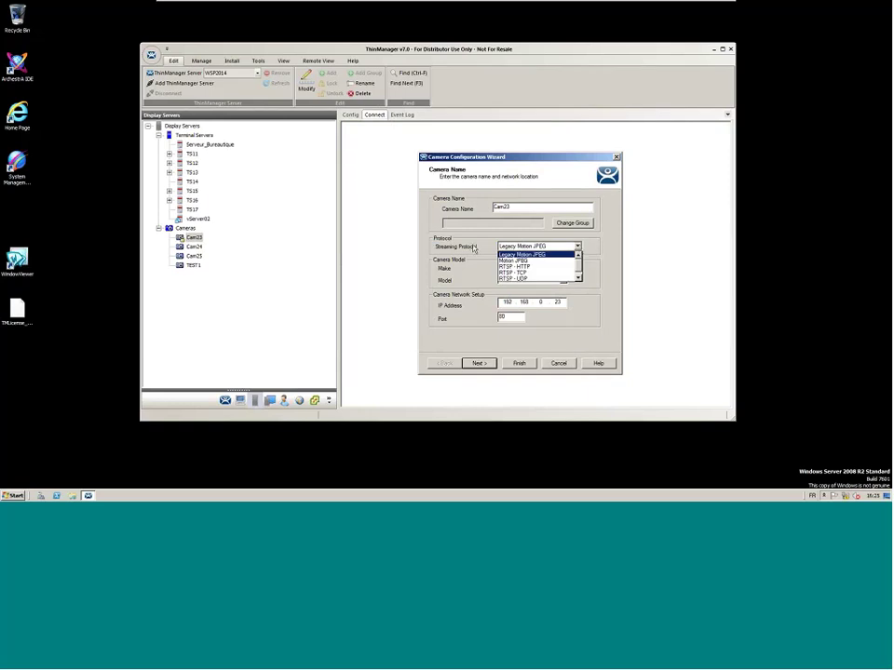
{"action": "left_click", "coordinate": [578, 248]}
{"action": "left_click", "coordinate": [577, 246]}
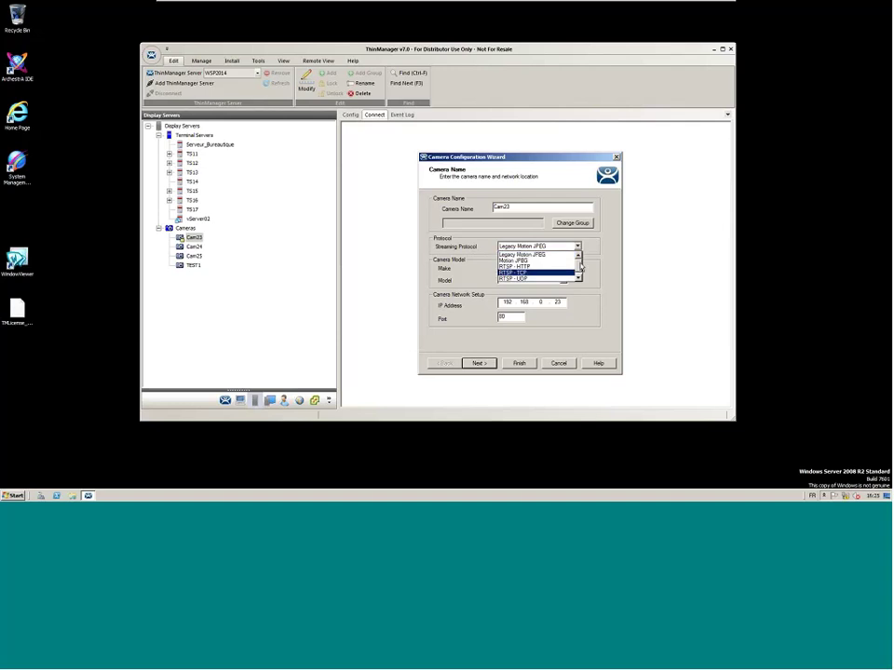
{"action": "left_click", "coordinate": [580, 267]}
{"action": "left_click", "coordinate": [491, 363]}
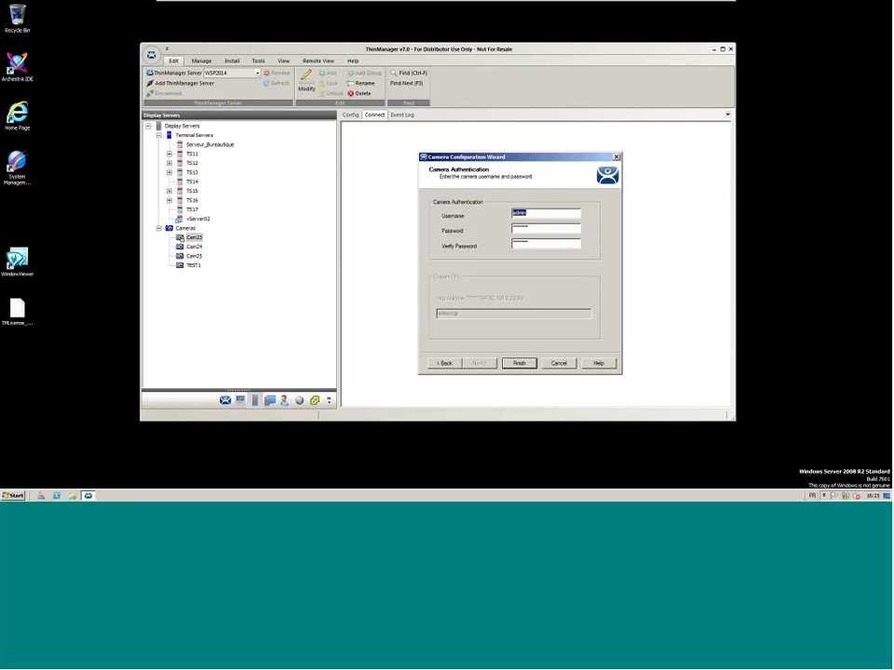
{"action": "left_click", "coordinate": [552, 363]}
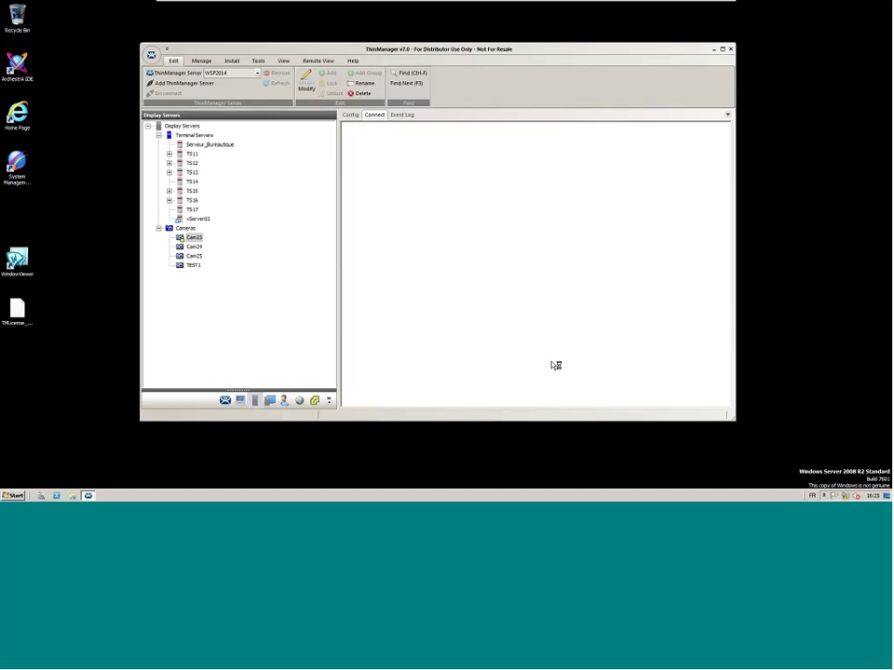
Collapse the Terminal Servers branch in the display server tree
{"action": "left_click", "coordinate": [223, 253]}
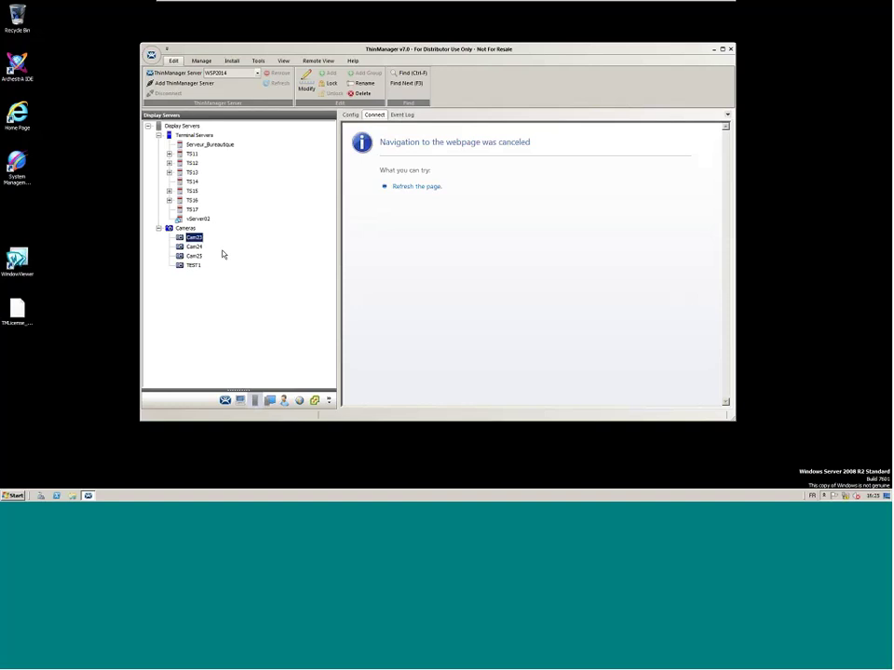
{"action": "left_click", "coordinate": [159, 135]}
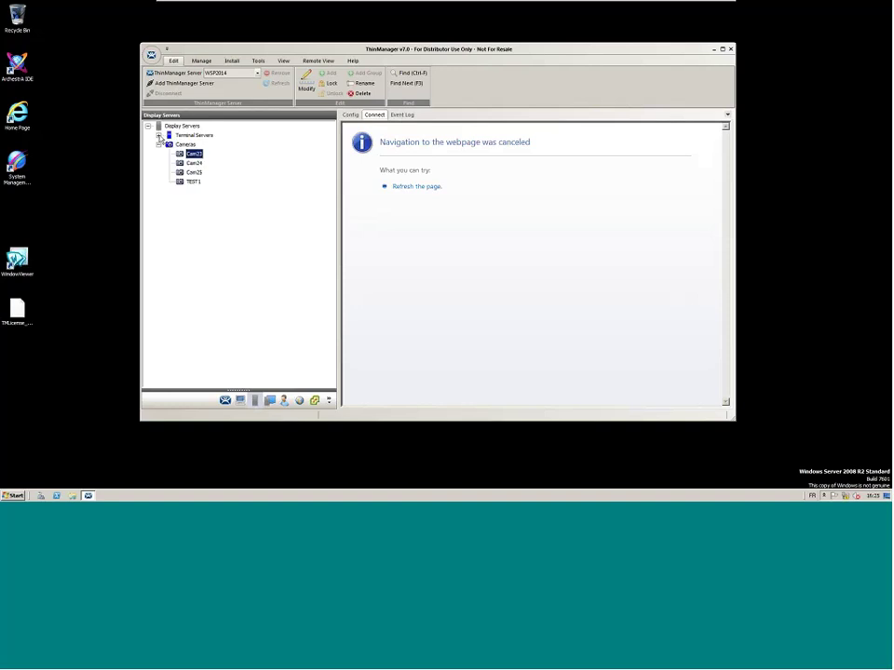
Collapse the Cameras branch and switch to the display clients tree
{"action": "left_click", "coordinate": [158, 145]}
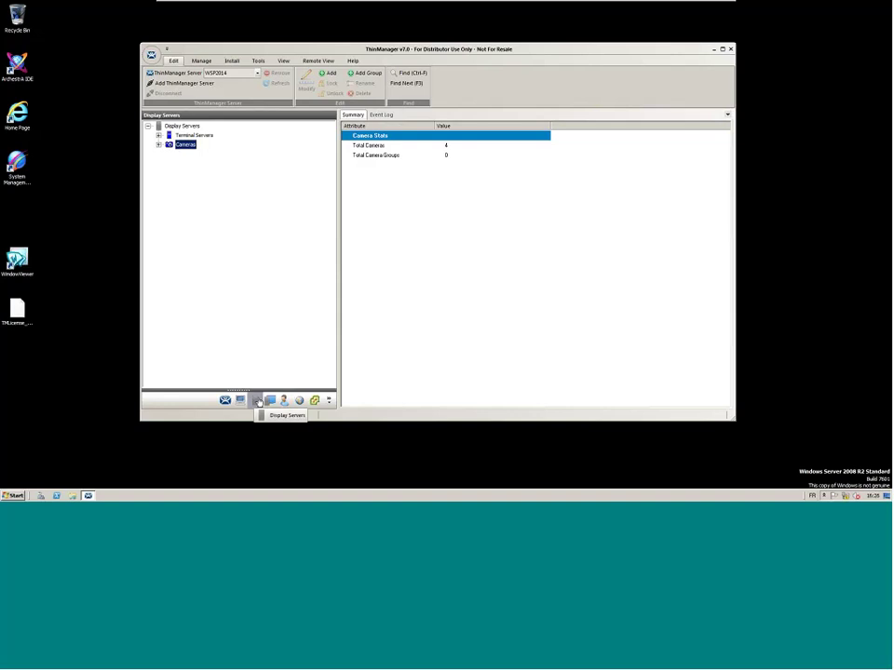
{"action": "left_click", "coordinate": [256, 401]}
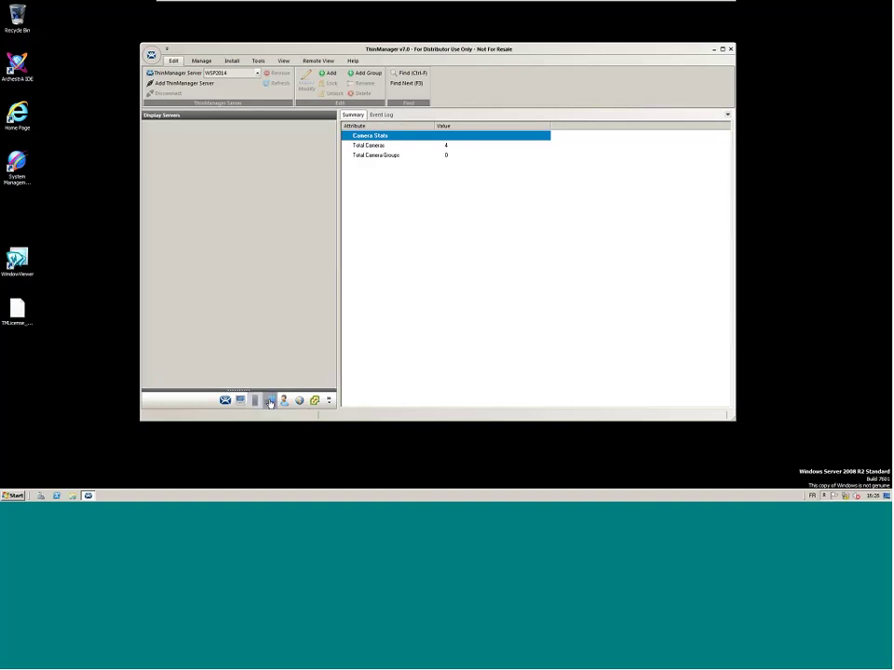
{"action": "left_click", "coordinate": [269, 402]}
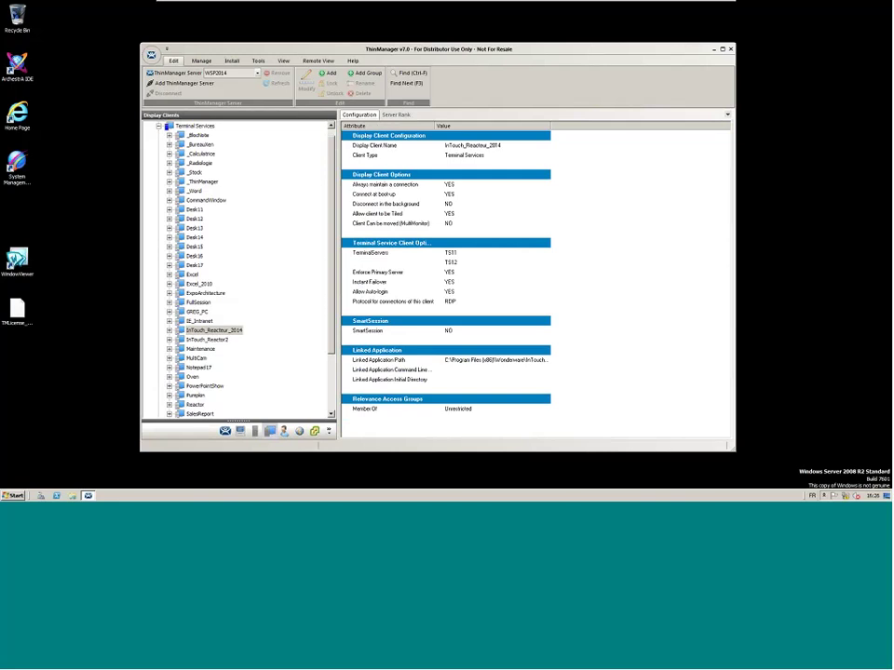
Open the InTouch_Reacteur_2014 display client's configuration and view its access group permissions, leaving them as they are
{"action": "double_click", "coordinate": [235, 333]}
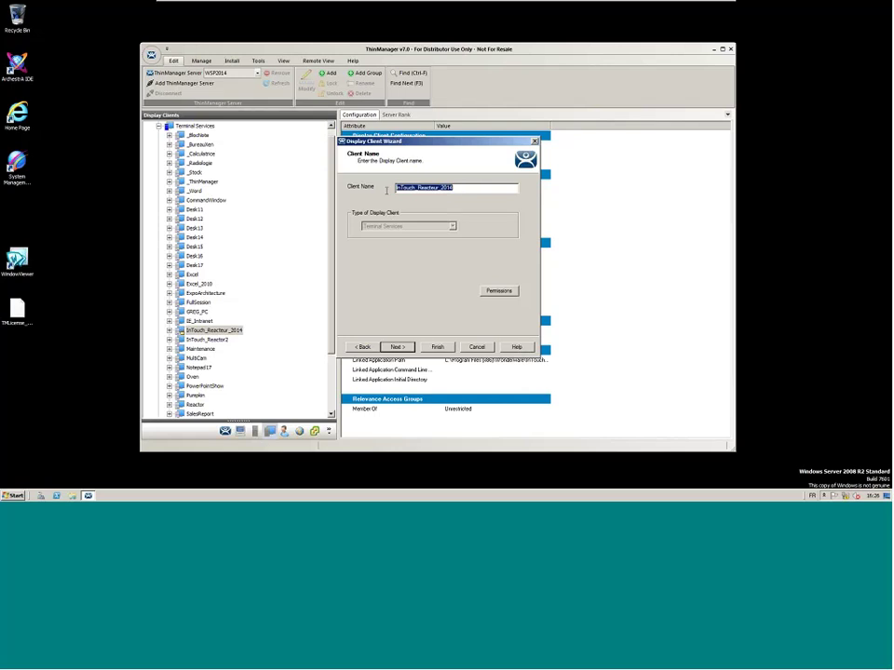
{"action": "left_click_drag", "start_coordinate": [483, 143], "coordinate": [506, 144]}
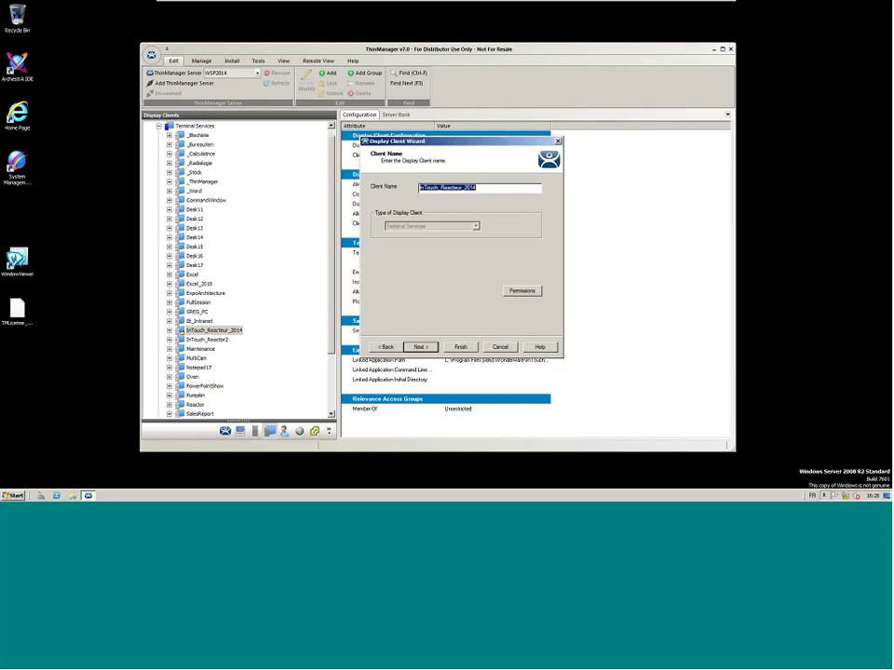
{"action": "left_click", "coordinate": [523, 290]}
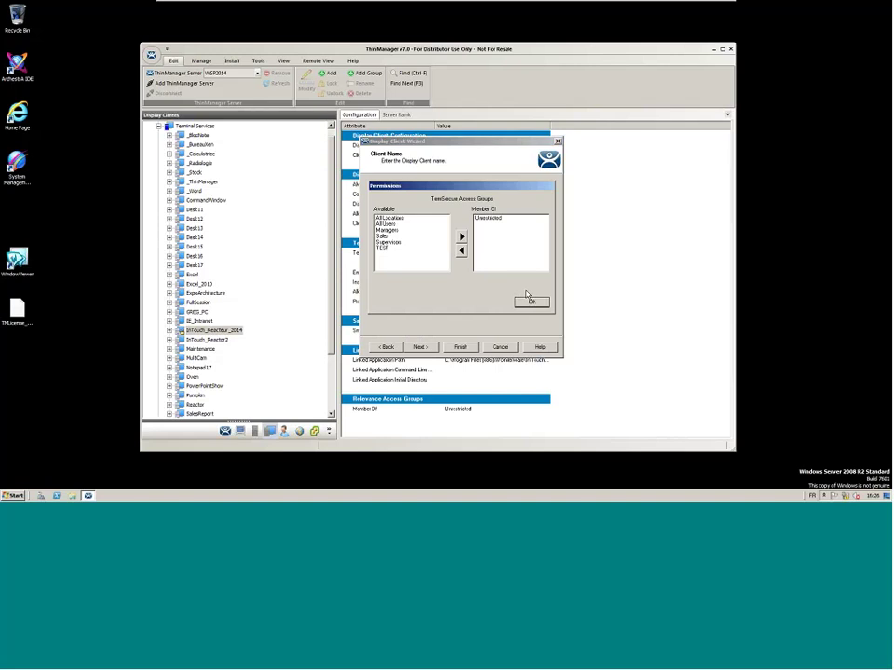
{"action": "left_click_drag", "start_coordinate": [405, 186], "coordinate": [527, 203]}
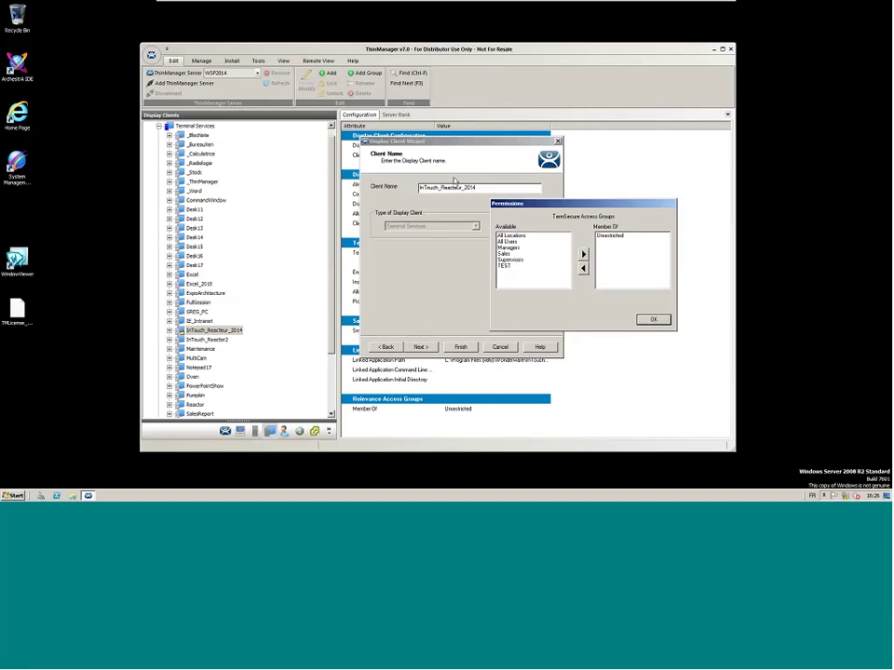
{"action": "left_click", "coordinate": [651, 321]}
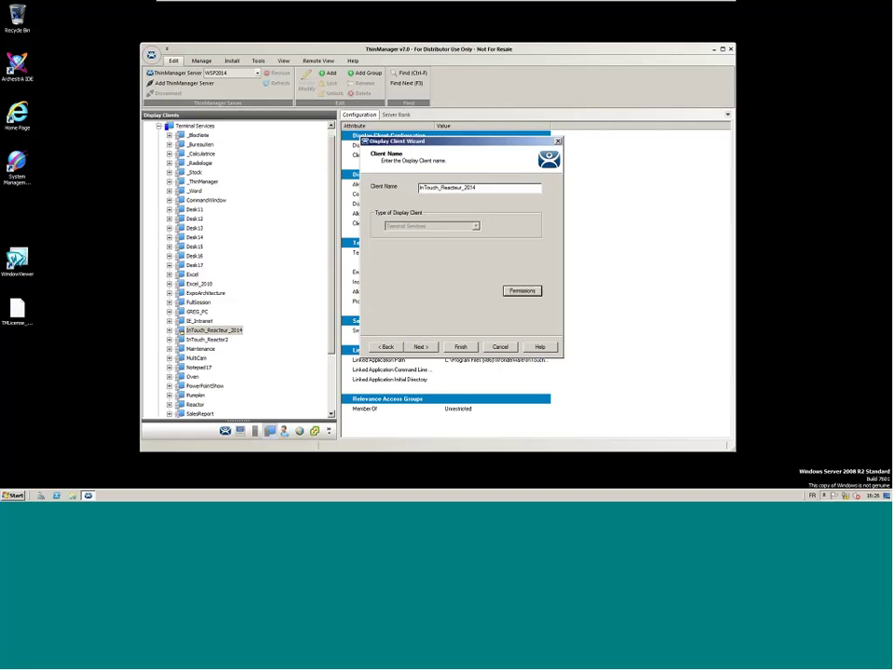
Review InTouch_Reacteur_2014's client and connection options, local and remote access, terminal server type and failover options
{"action": "key", "text": "Return"}
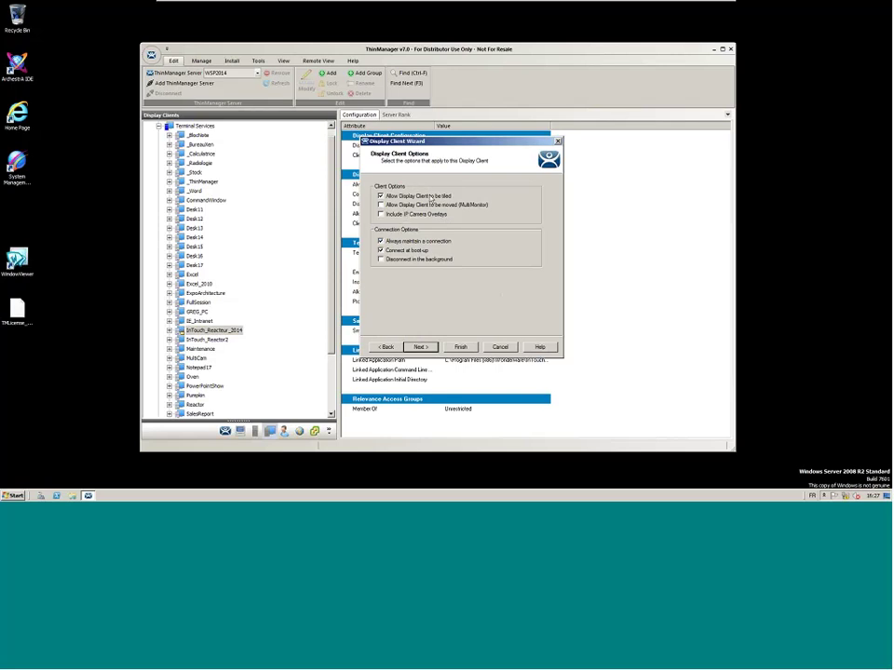
{"action": "left_click", "coordinate": [421, 347]}
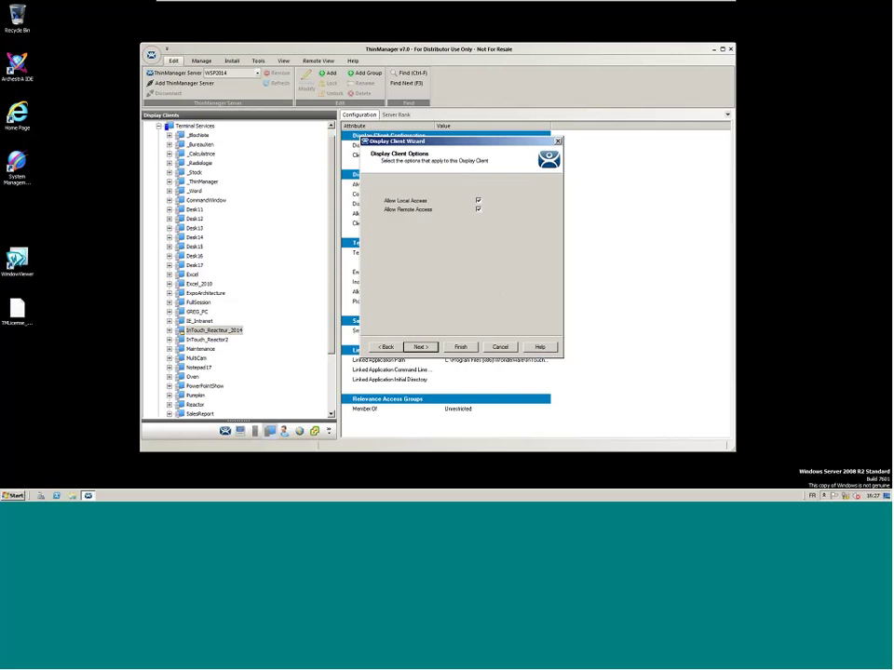
{"action": "left_click", "coordinate": [424, 348]}
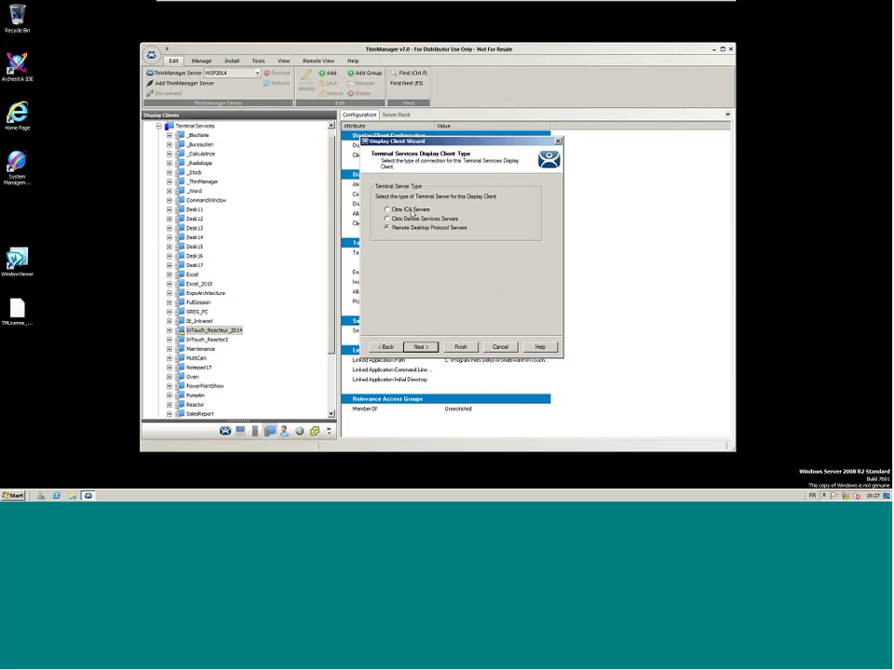
{"action": "left_click", "coordinate": [423, 346]}
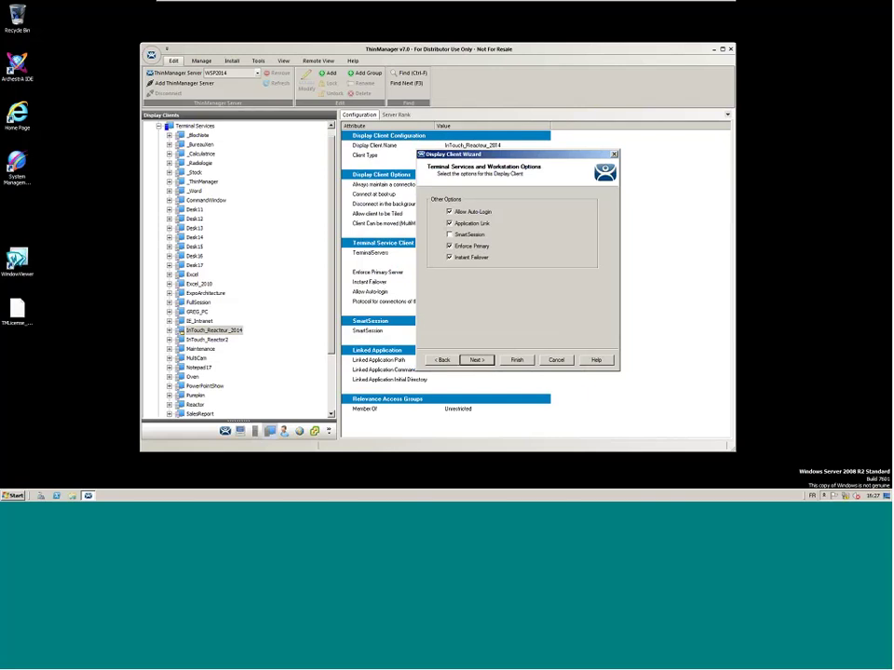
{"action": "left_click", "coordinate": [477, 361]}
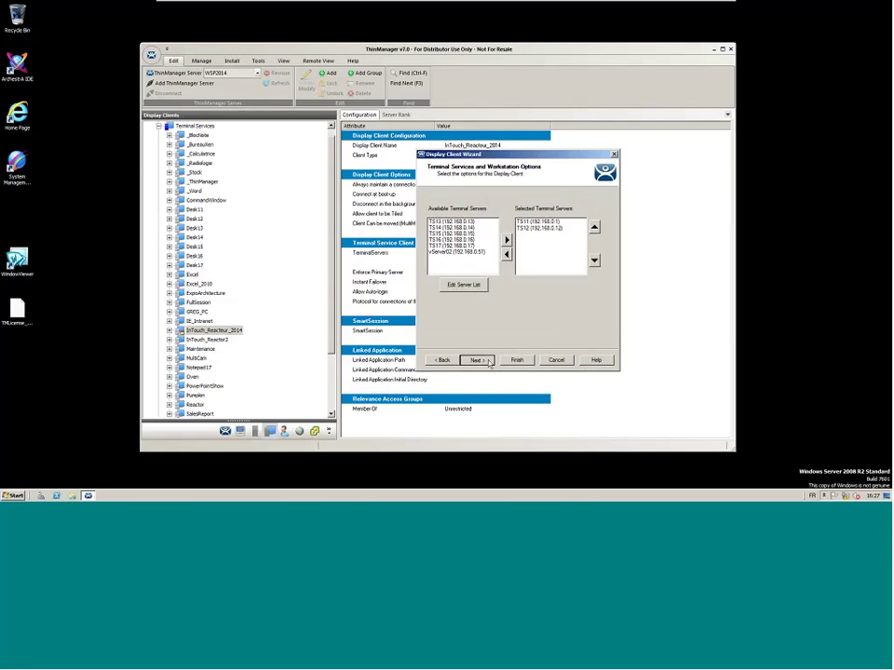
Inspect TS11 and TS12 among the display client's selected terminal servers, and return to its client name settings
{"action": "left_click", "coordinate": [527, 224]}
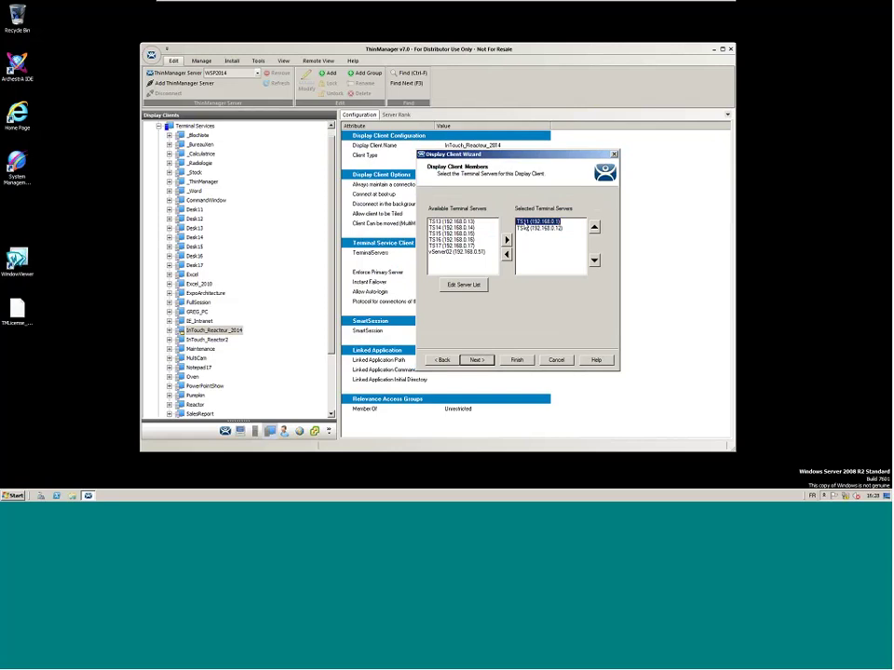
{"action": "left_click", "coordinate": [539, 229]}
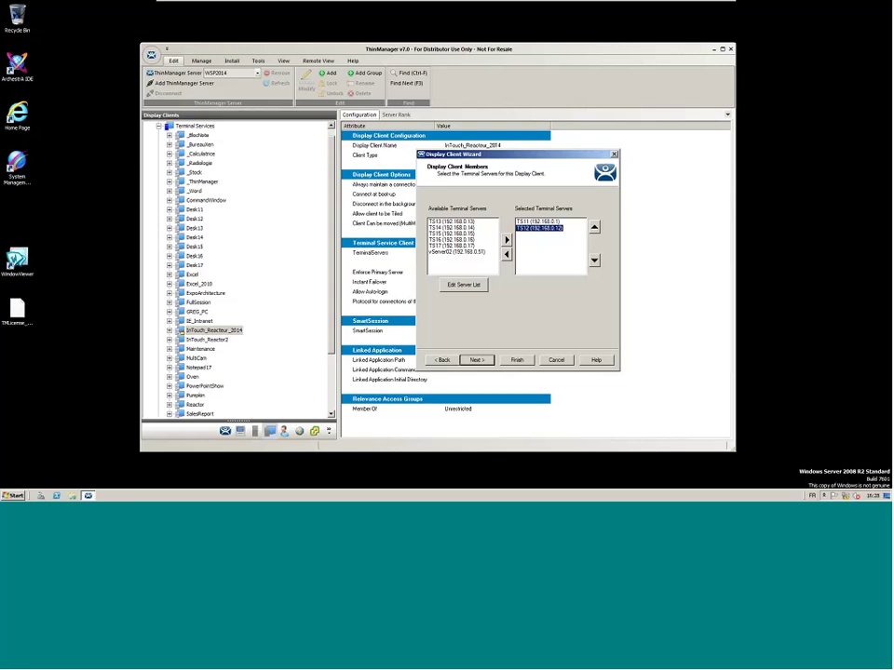
{"action": "left_click", "coordinate": [479, 362]}
{"action": "left_click", "coordinate": [443, 362]}
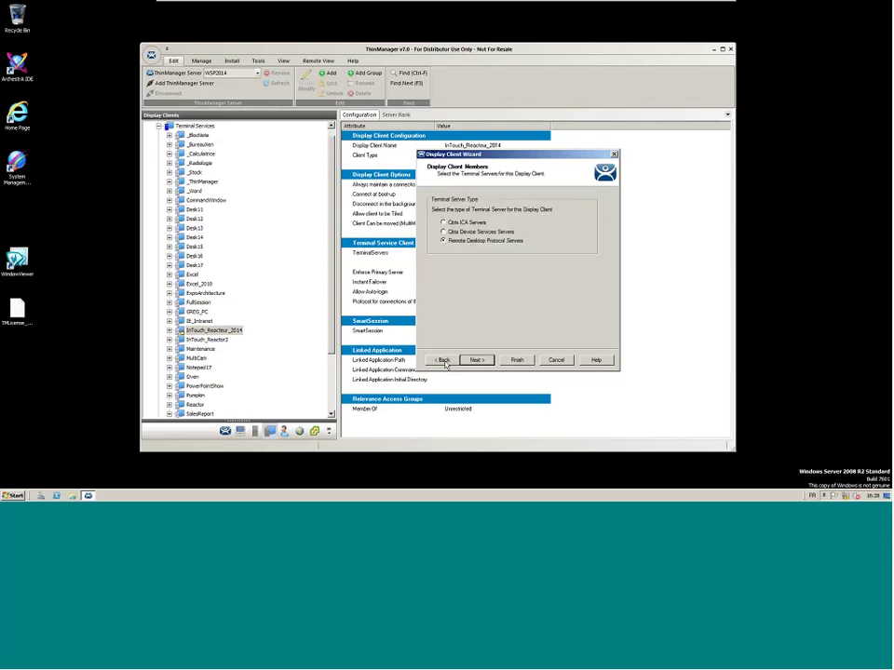
{"action": "left_click", "coordinate": [444, 361]}
{"action": "left_click", "coordinate": [445, 361]}
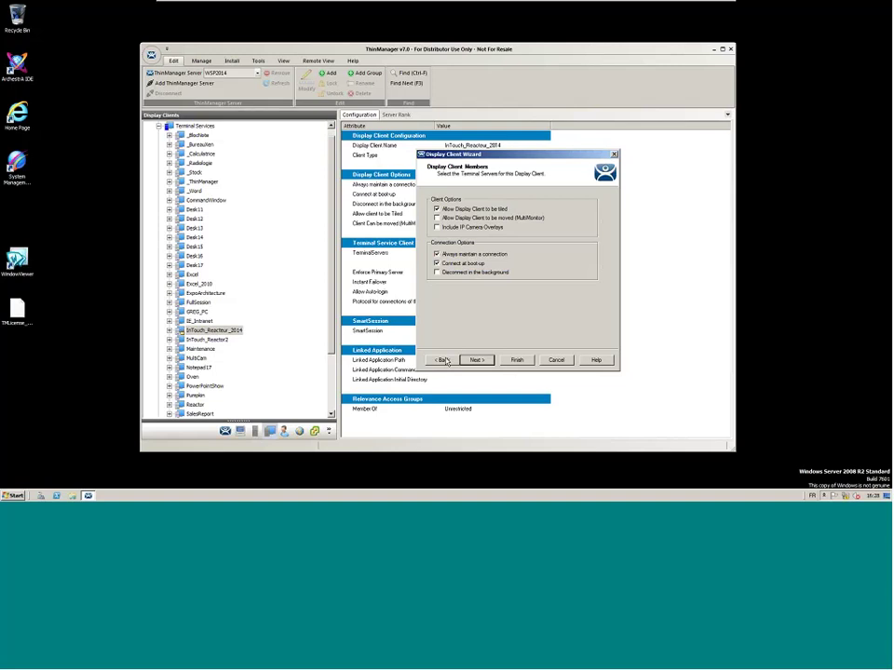
{"action": "left_click", "coordinate": [445, 361]}
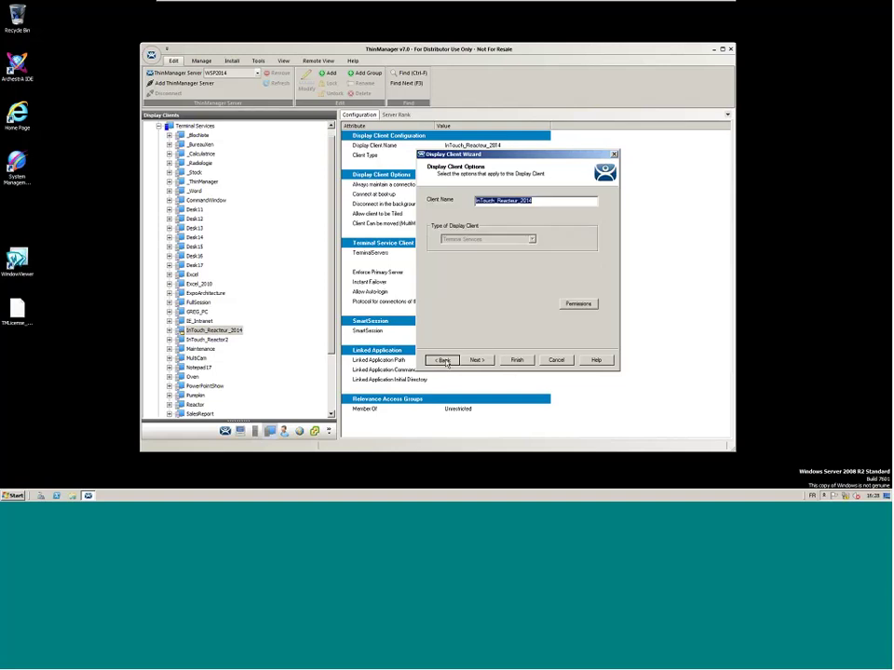
Recheck the display client's options, examine the application folder argument in its linked application path, and finish the configuration
{"action": "left_click", "coordinate": [477, 360]}
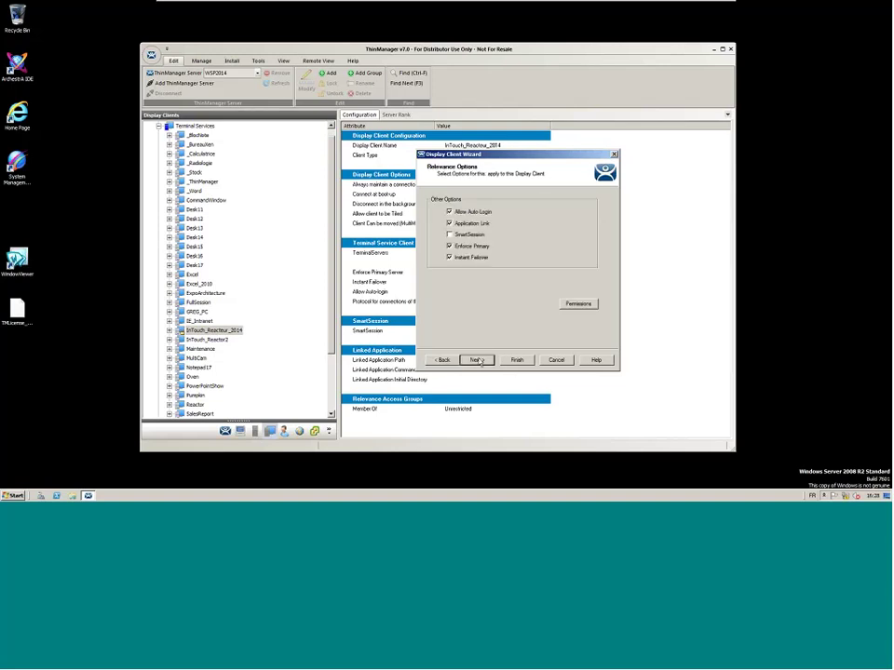
{"action": "left_click", "coordinate": [476, 360]}
{"action": "left_click", "coordinate": [477, 360]}
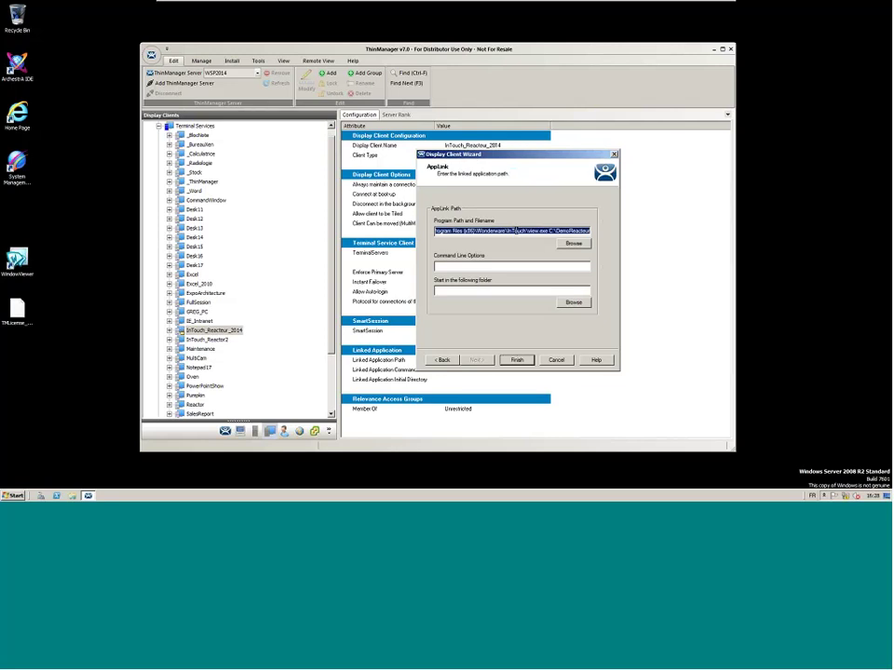
{"action": "double_click", "coordinate": [534, 231]}
{"action": "double_click", "coordinate": [549, 231]}
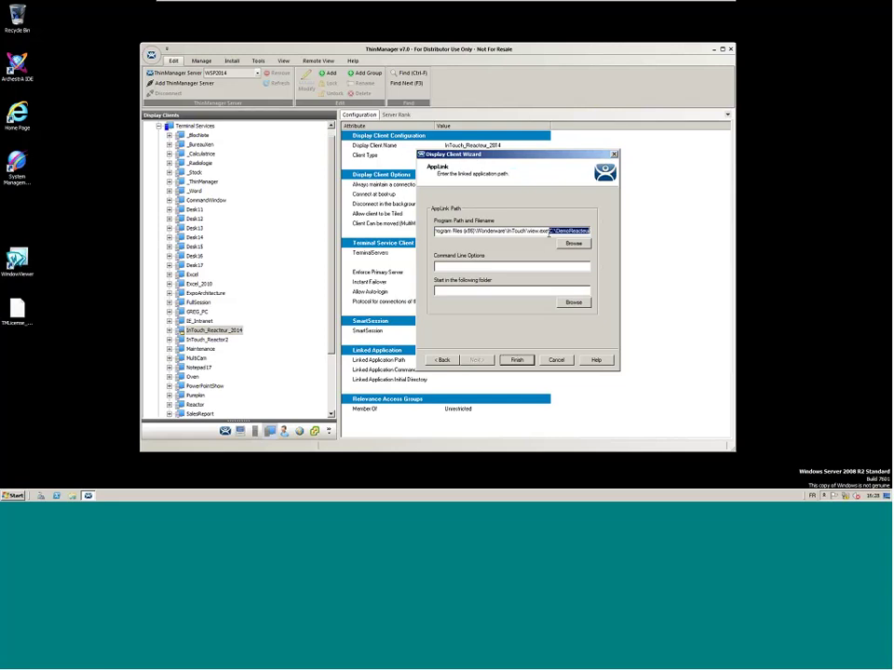
{"action": "left_click", "coordinate": [525, 362]}
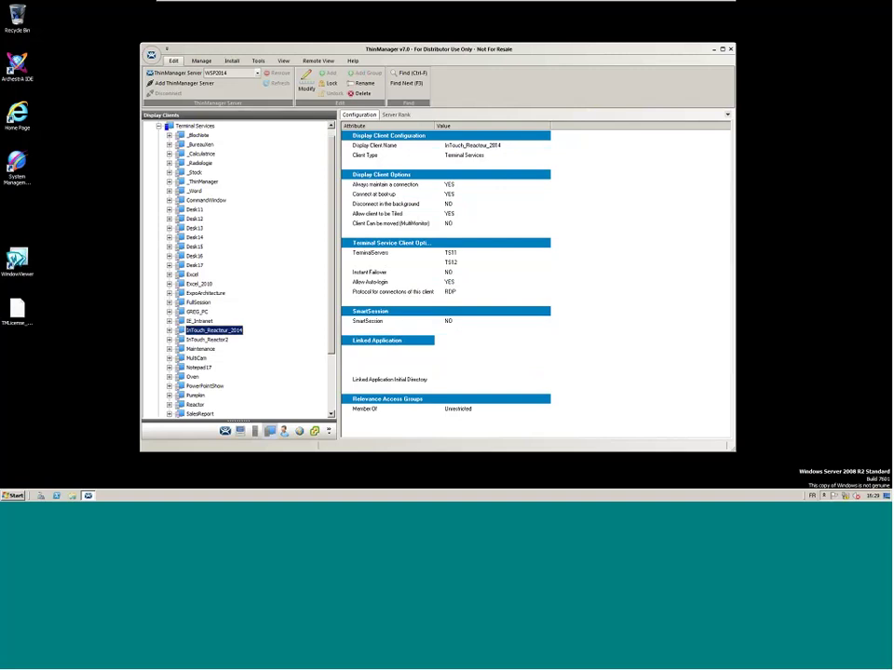
Collapse the Terminal Services display clients and switch to the terminals tree
{"action": "right_click", "coordinate": [203, 153]}
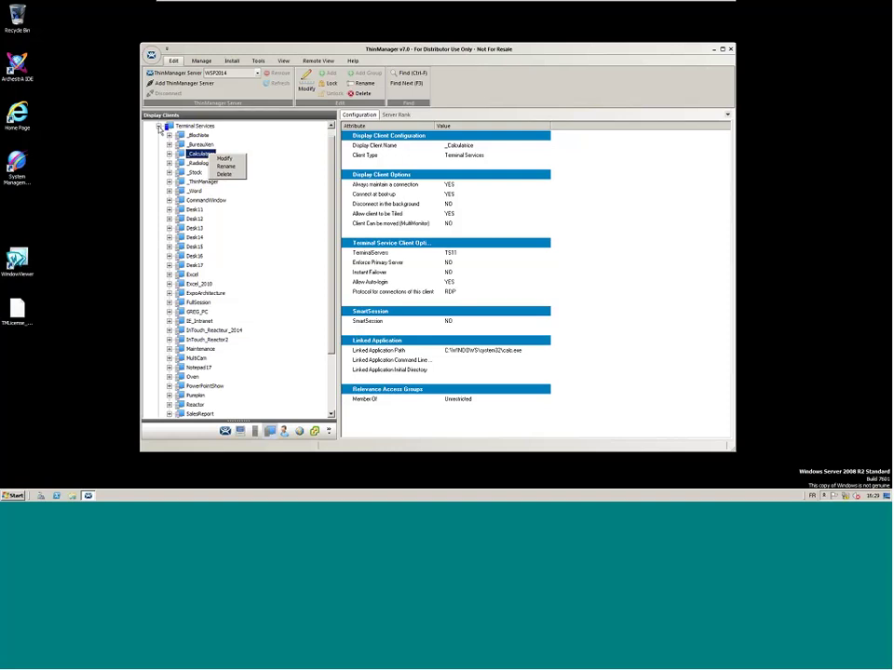
{"action": "left_click", "coordinate": [159, 128]}
{"action": "left_click", "coordinate": [159, 127]}
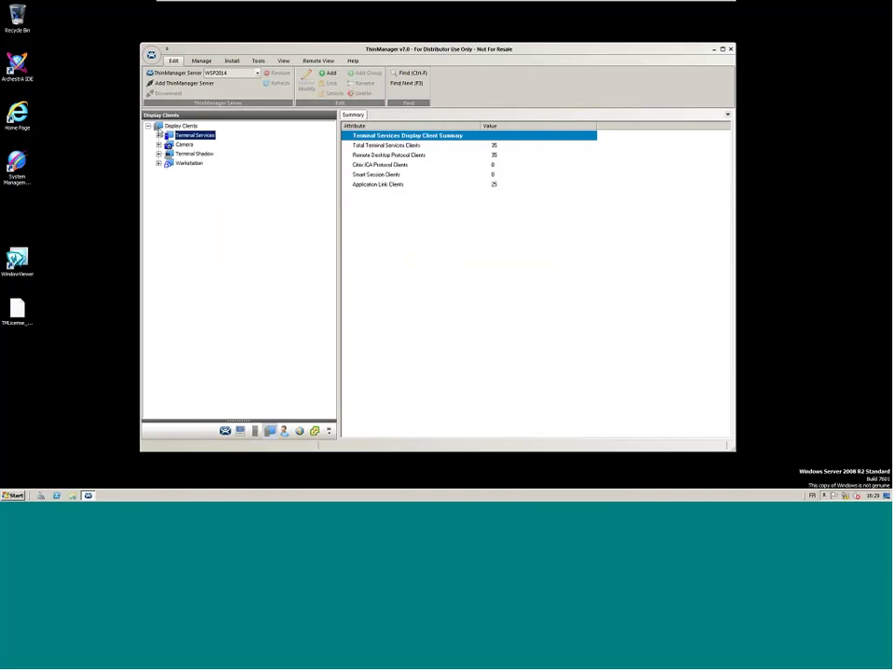
{"action": "left_click", "coordinate": [269, 433]}
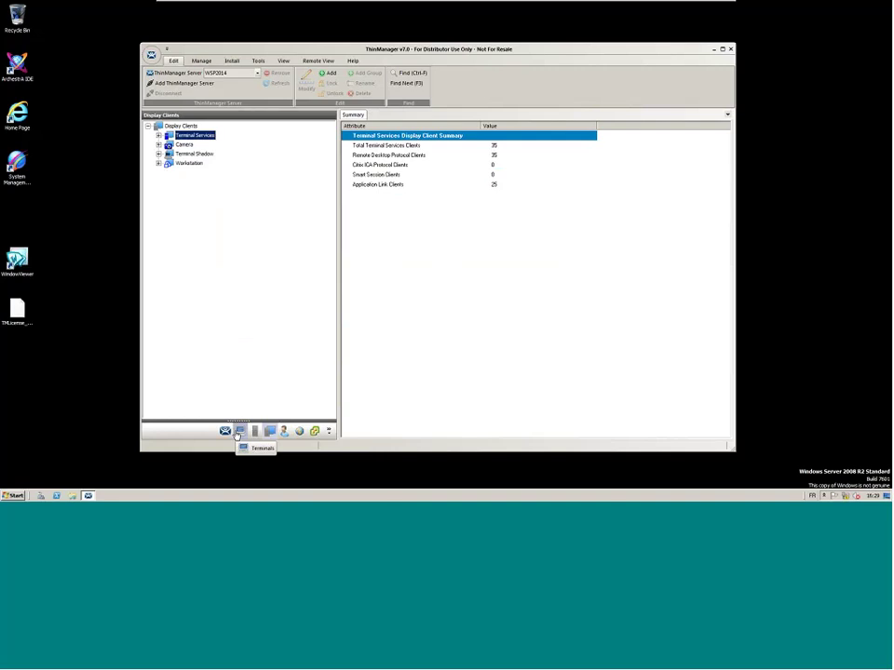
{"action": "left_click", "coordinate": [238, 432]}
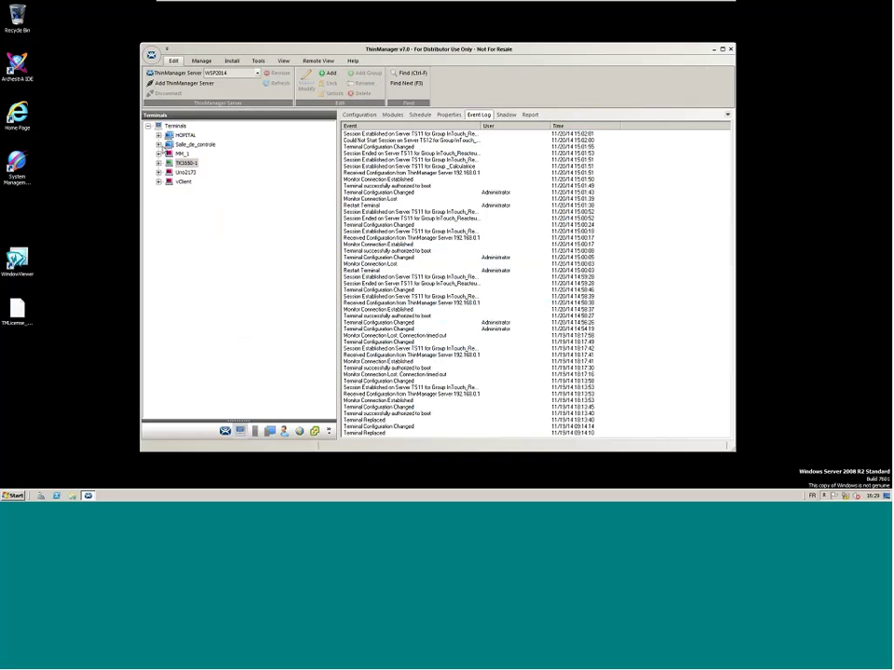
Expand the Salle_de_controle group to view its terminals and configuration, and expand terminal TK3550-1 to show its display clients
{"action": "left_click", "coordinate": [158, 144]}
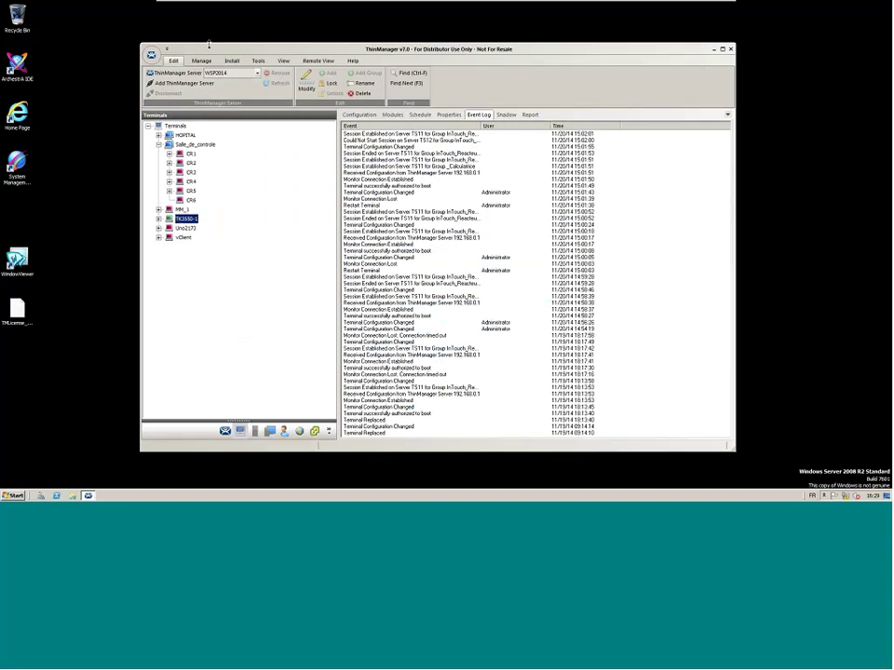
{"action": "left_click_drag", "start_coordinate": [279, 48], "coordinate": [241, 39]}
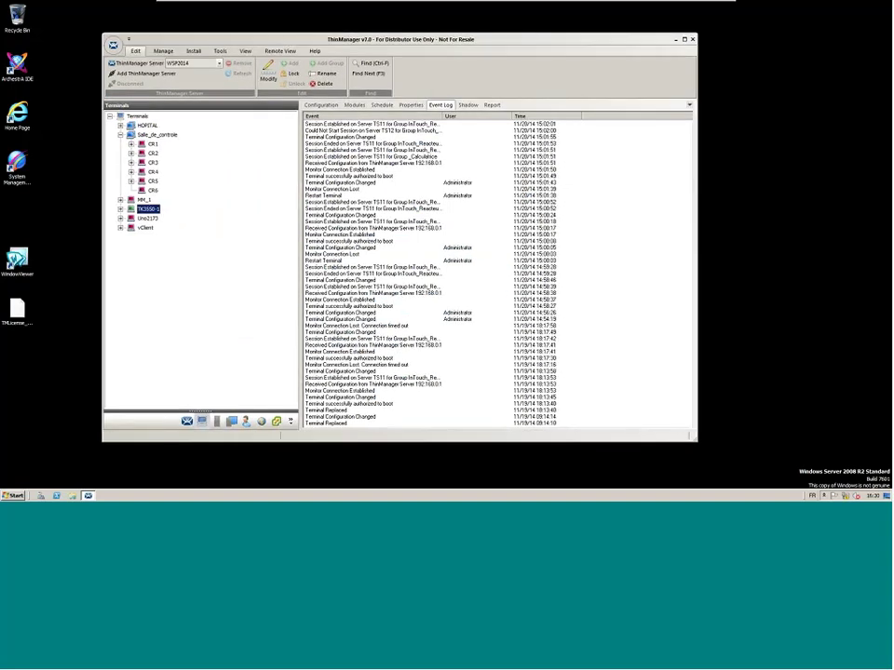
{"action": "left_click", "coordinate": [157, 135]}
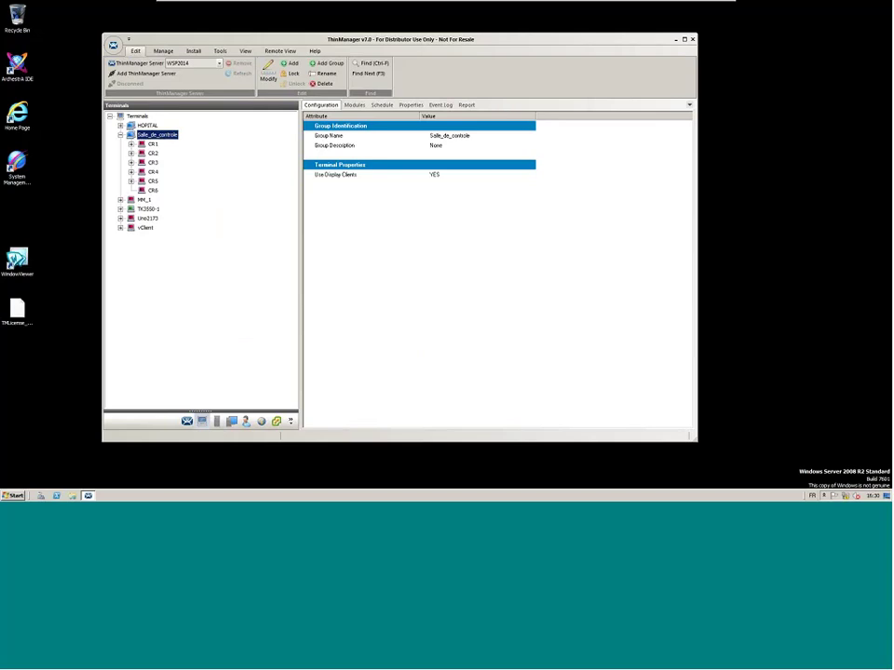
{"action": "left_click", "coordinate": [120, 209]}
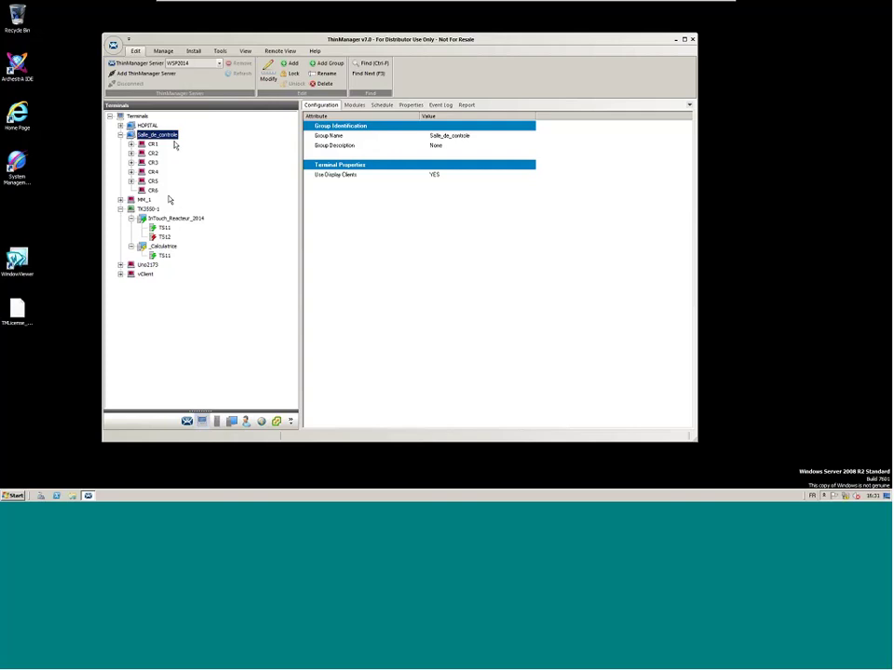
Open terminal TK3550-1's configuration and examine its name, group and copy settings, and its access group permissions
{"action": "left_click", "coordinate": [148, 211]}
{"action": "right_click", "coordinate": [148, 210]}
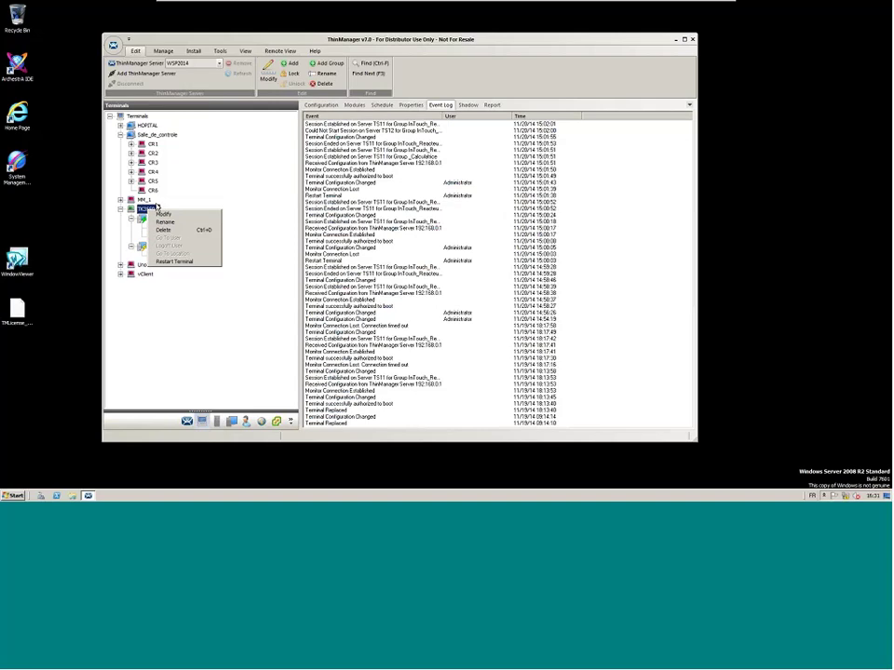
{"action": "left_click", "coordinate": [163, 214]}
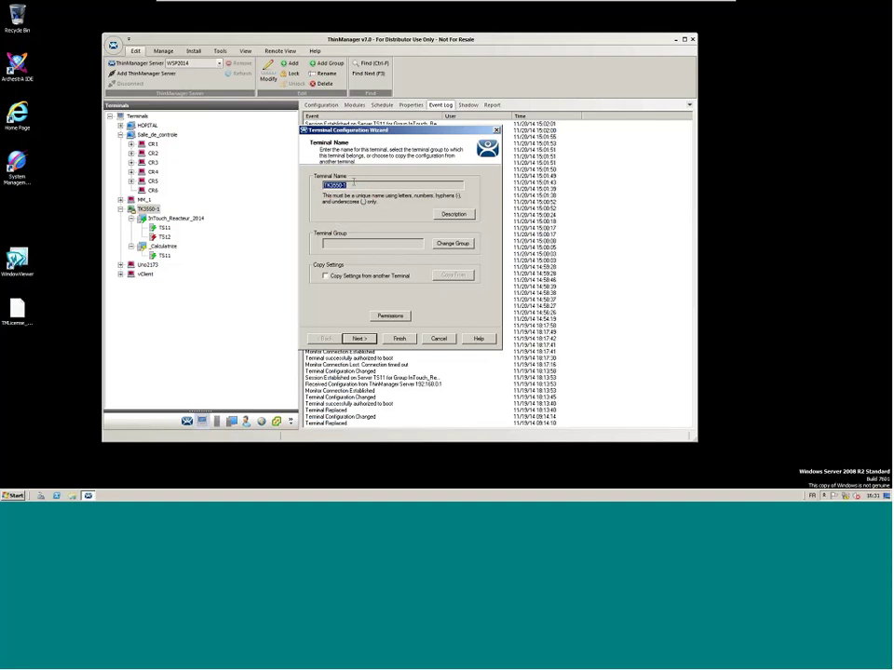
{"action": "left_click_drag", "start_coordinate": [370, 129], "coordinate": [455, 122]}
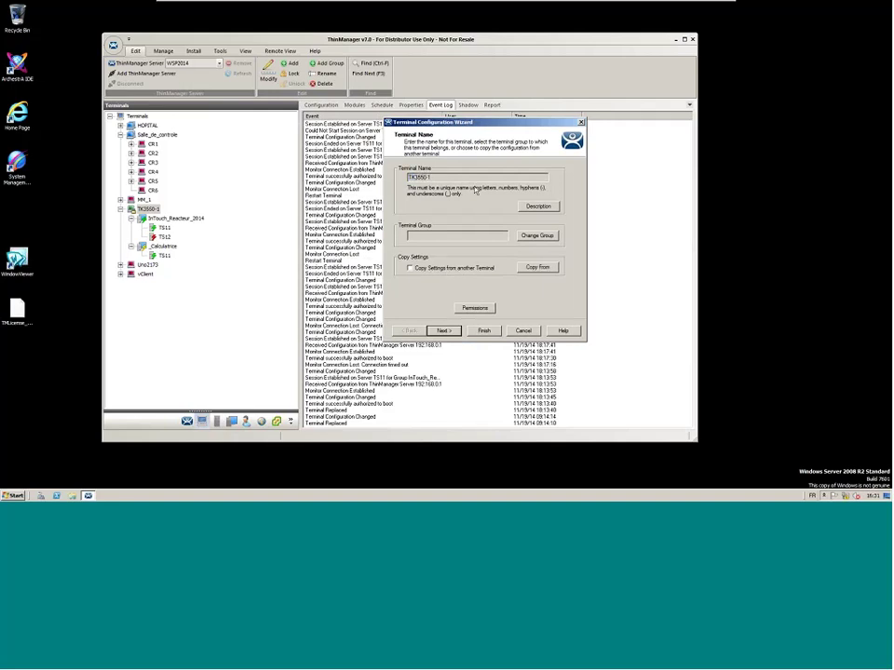
{"action": "left_click", "coordinate": [459, 177]}
{"action": "left_click", "coordinate": [455, 269]}
{"action": "left_click", "coordinate": [476, 308]}
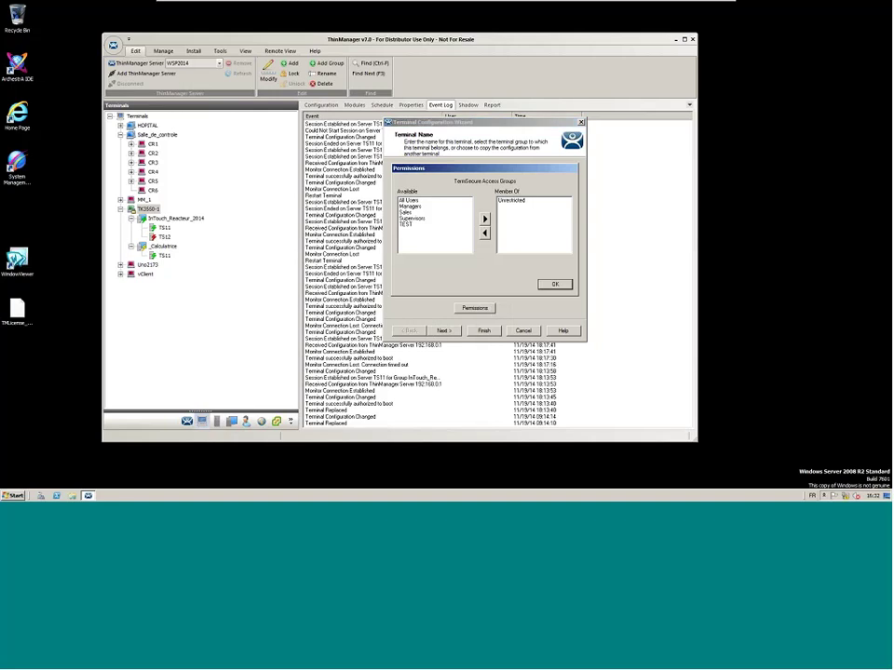
{"action": "left_click_drag", "start_coordinate": [447, 167], "coordinate": [552, 176]}
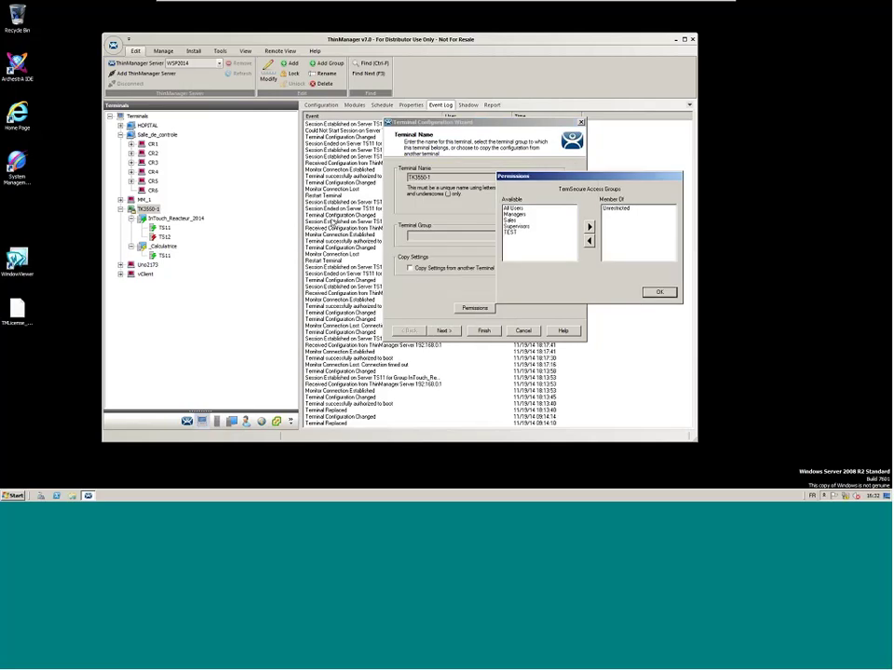
Look at the Supervisors access group in the terminal's permissions, and examine the manufacturers offered for the terminal hardware
{"action": "left_click", "coordinate": [519, 227]}
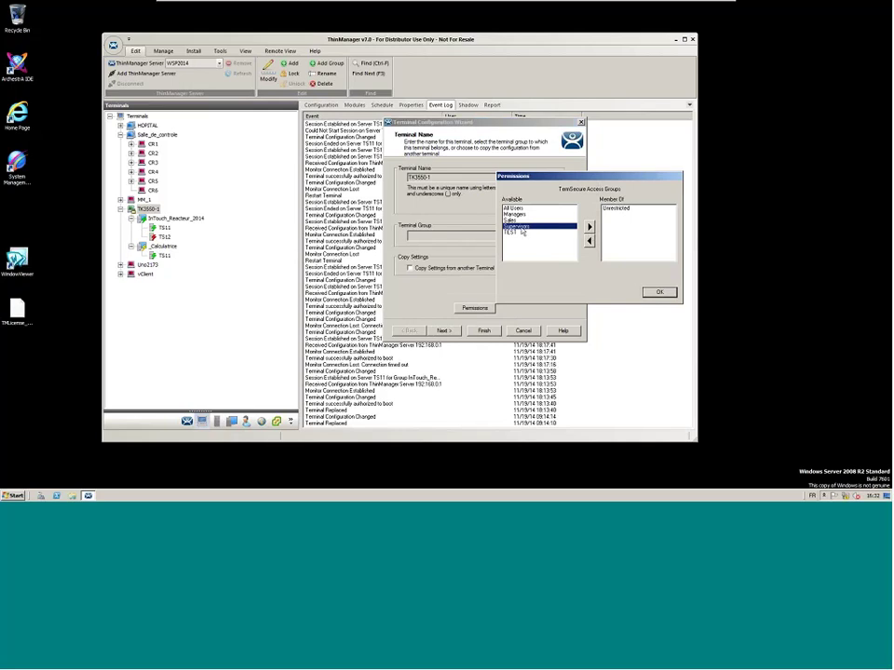
{"action": "left_click", "coordinate": [652, 292]}
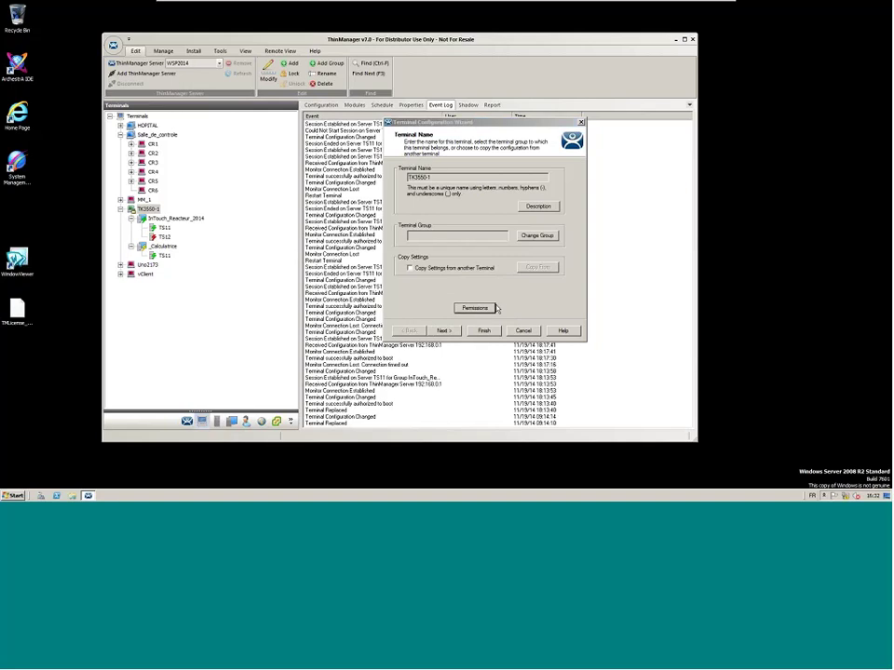
{"action": "left_click", "coordinate": [454, 331]}
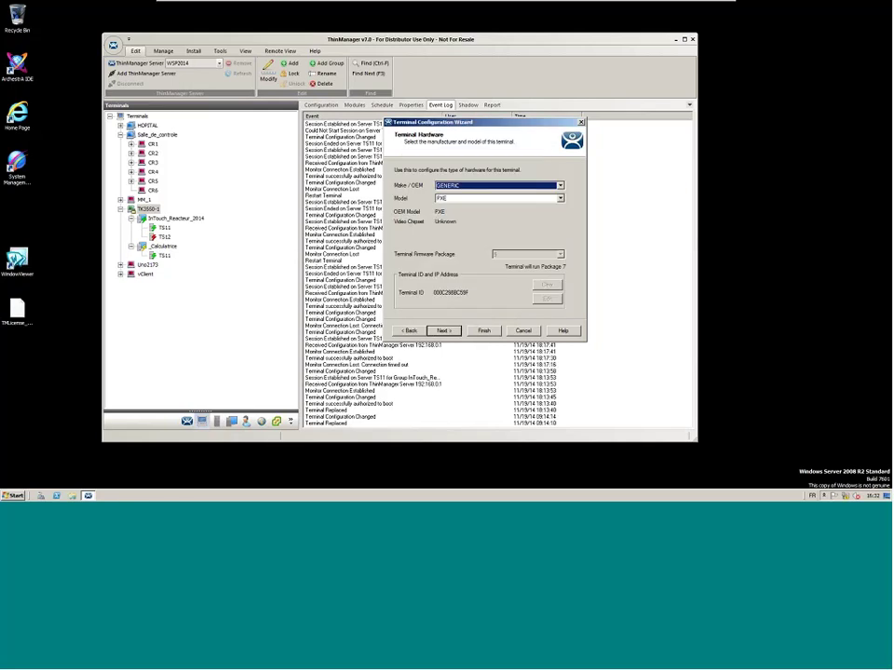
{"action": "left_click", "coordinate": [475, 187]}
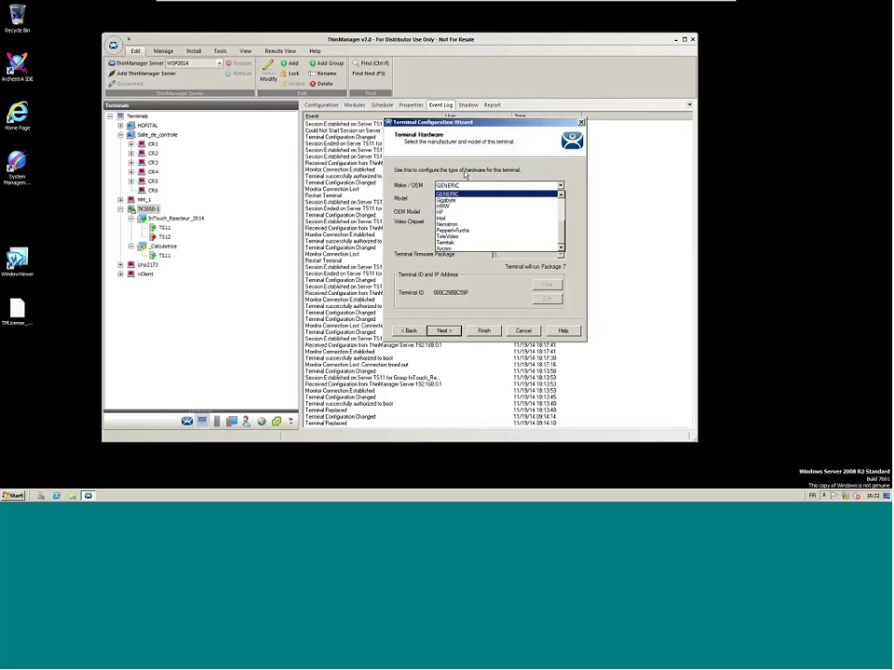
{"action": "left_click", "coordinate": [457, 188]}
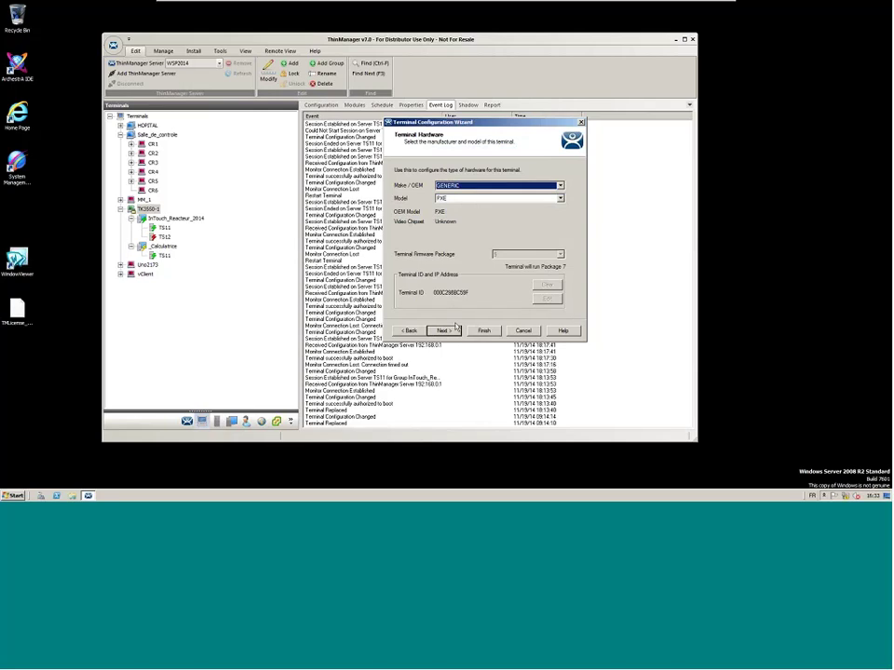
Examine the terminal options and the event types offered for a new scheduled event, leaving the schedule without adding one
{"action": "left_click", "coordinate": [454, 330]}
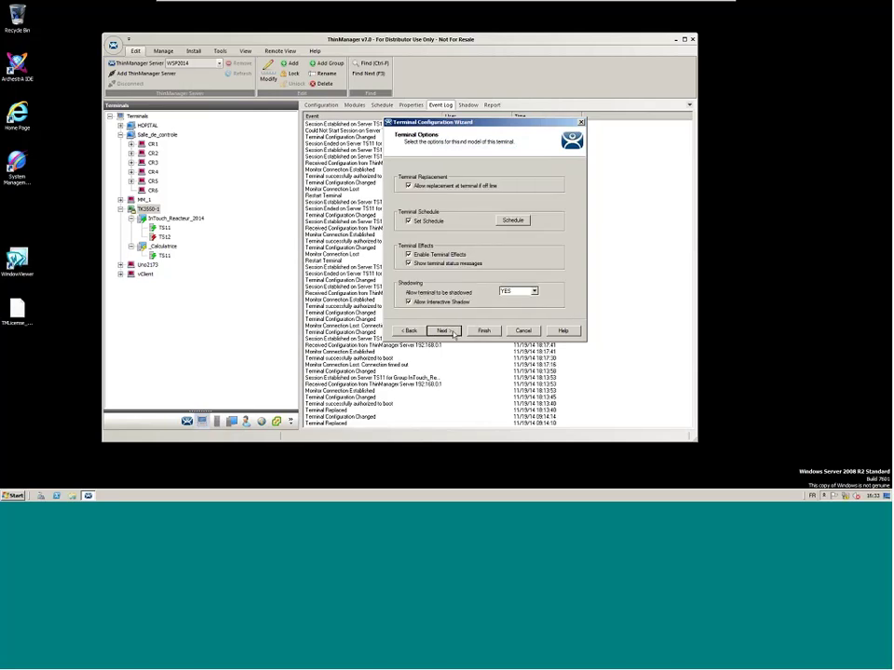
{"action": "left_click", "coordinate": [511, 222]}
{"action": "left_click", "coordinate": [403, 301]}
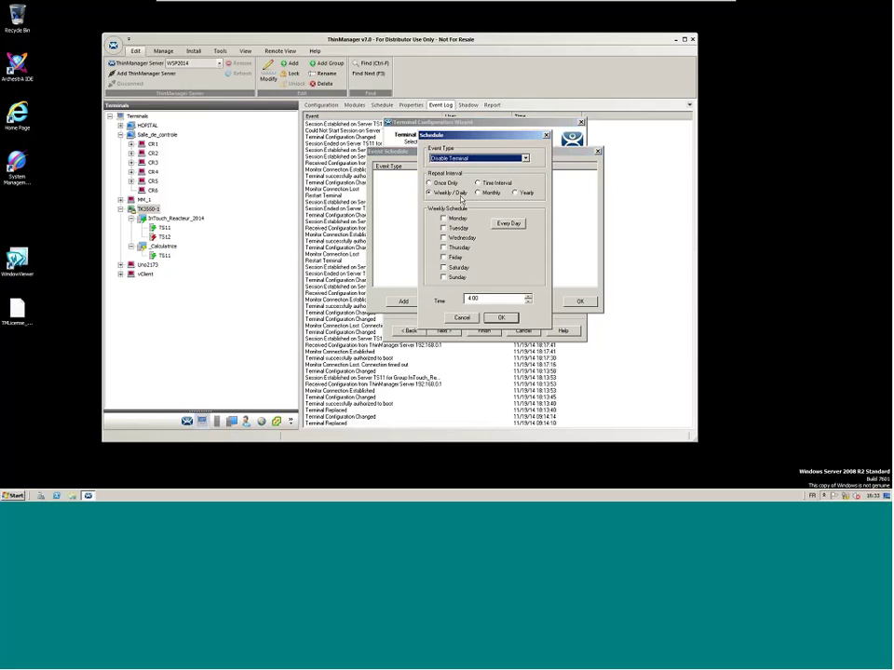
{"action": "left_click", "coordinate": [471, 160]}
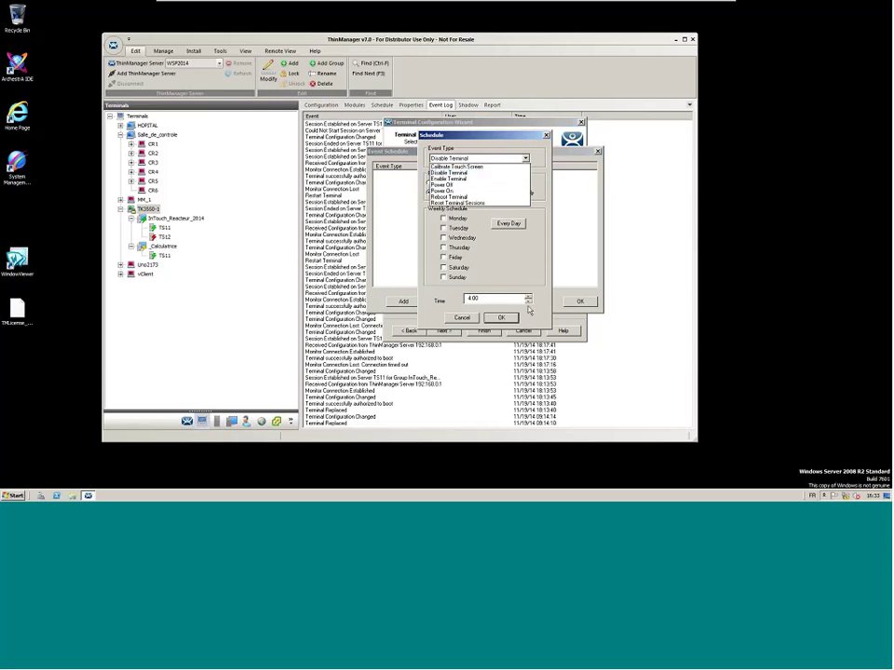
{"action": "left_click", "coordinate": [472, 177]}
{"action": "left_click", "coordinate": [470, 317]}
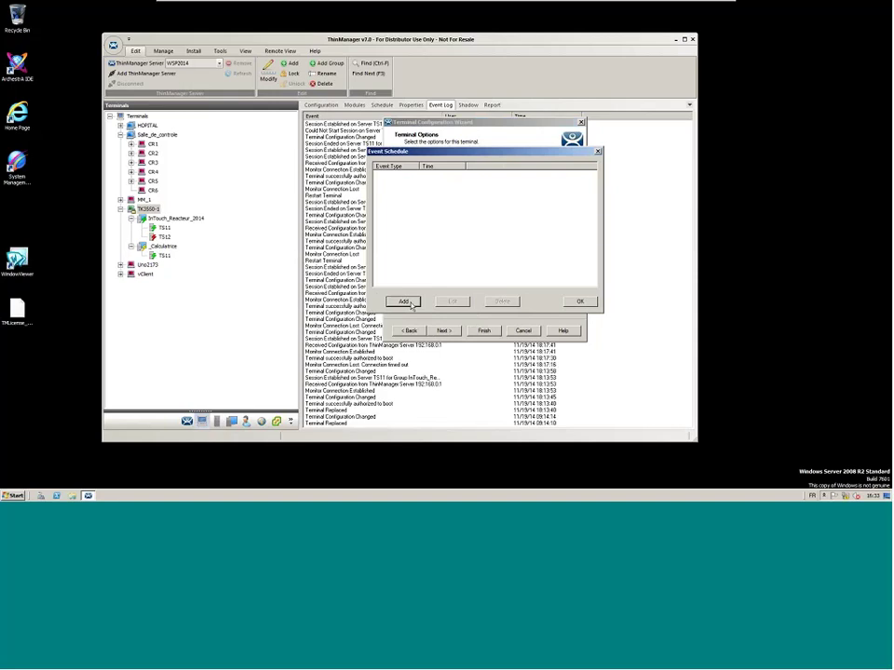
{"action": "left_click", "coordinate": [575, 302]}
Review TK3550-1's operating modes, MultiMonitor video settings and monitor layout, and the display client assigned to Screen A
{"action": "left_click", "coordinate": [443, 330]}
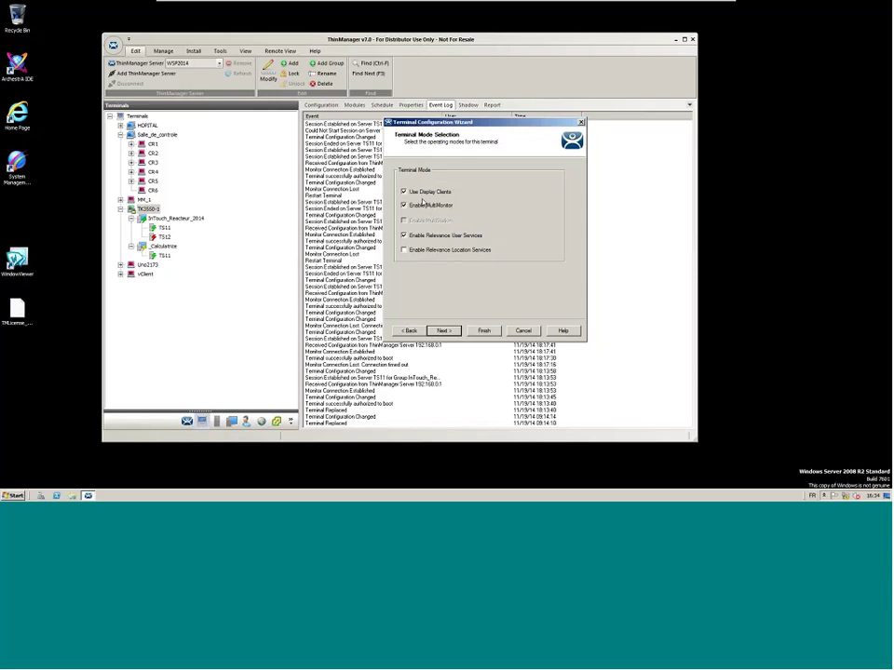
{"action": "left_click", "coordinate": [444, 330]}
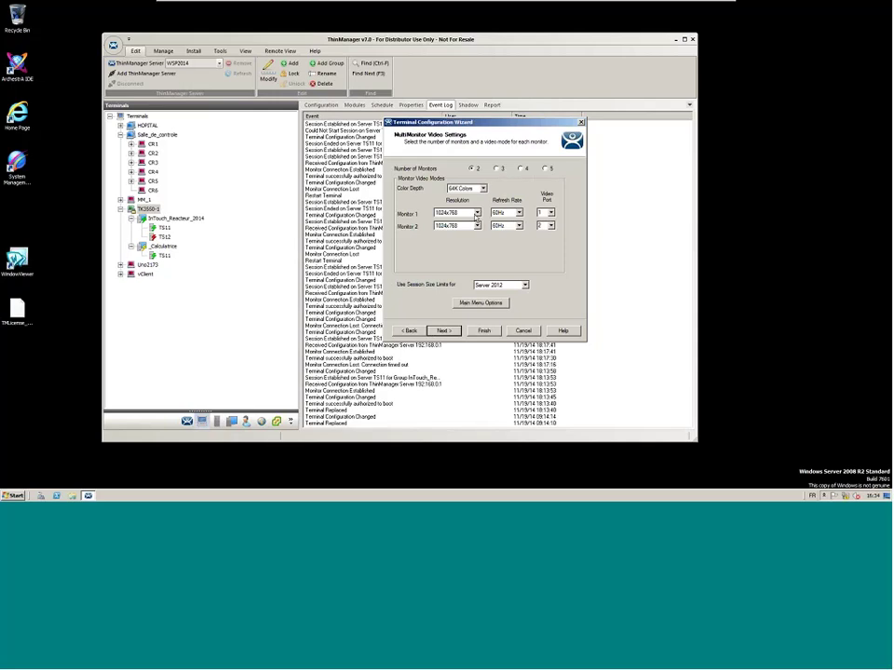
{"action": "left_click", "coordinate": [476, 215]}
{"action": "left_click", "coordinate": [444, 331]}
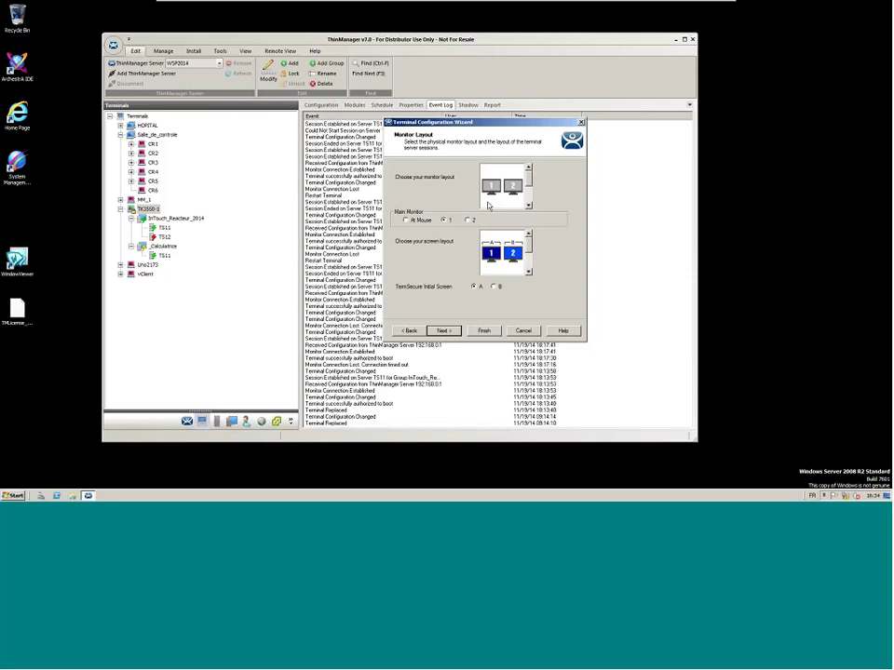
{"action": "left_click", "coordinate": [455, 330]}
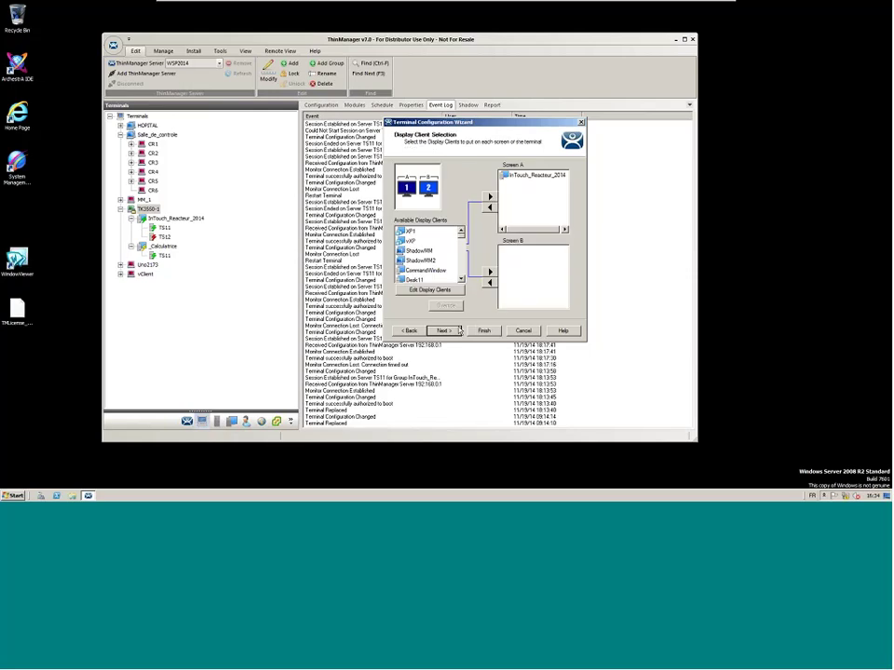
{"action": "left_click", "coordinate": [536, 176]}
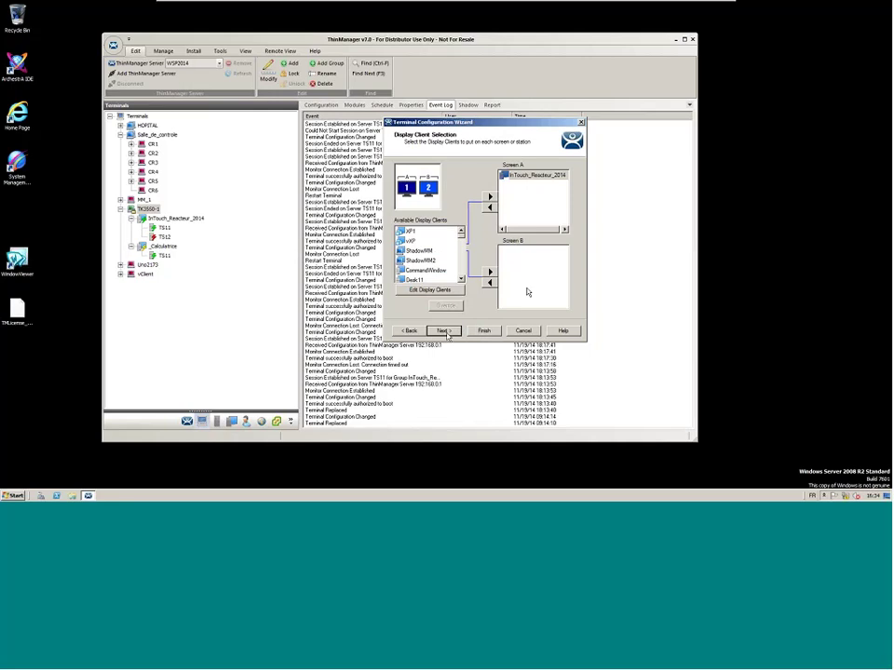
Review the terminal's screen options, hotkeys, Windows log-in information and boot modules
{"action": "left_click", "coordinate": [454, 334]}
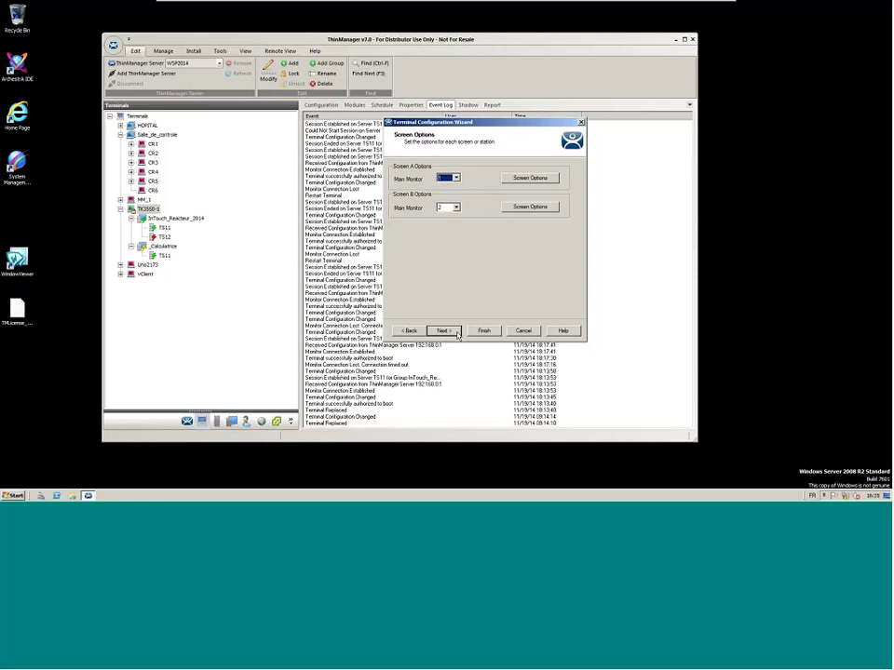
{"action": "left_click", "coordinate": [456, 334]}
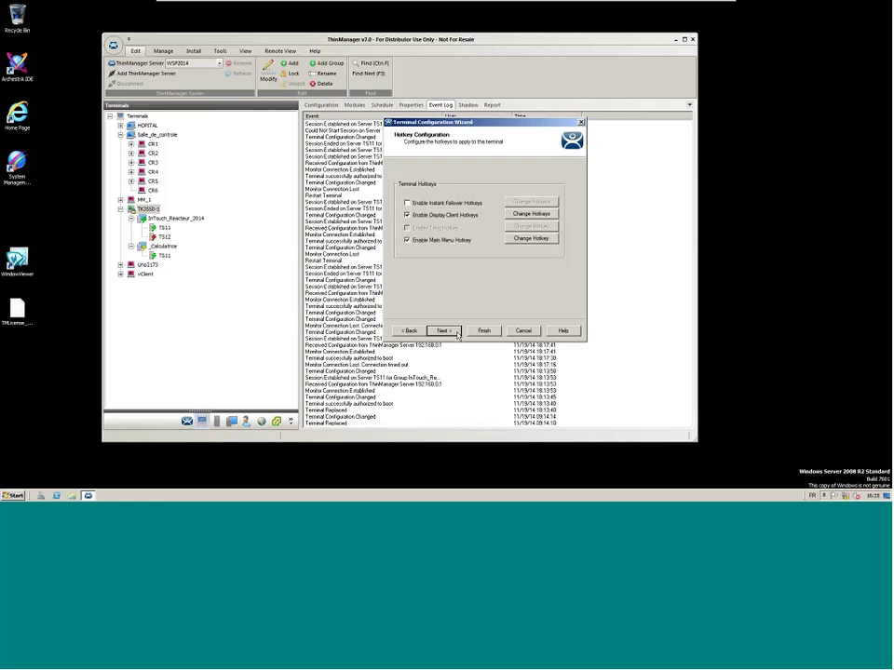
{"action": "left_click", "coordinate": [456, 334]}
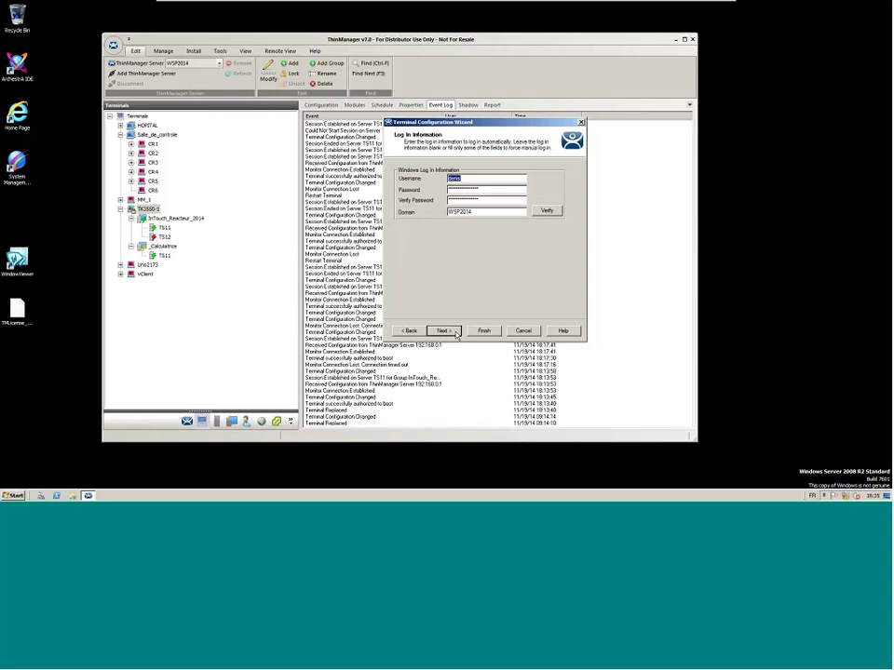
{"action": "left_click", "coordinate": [456, 333]}
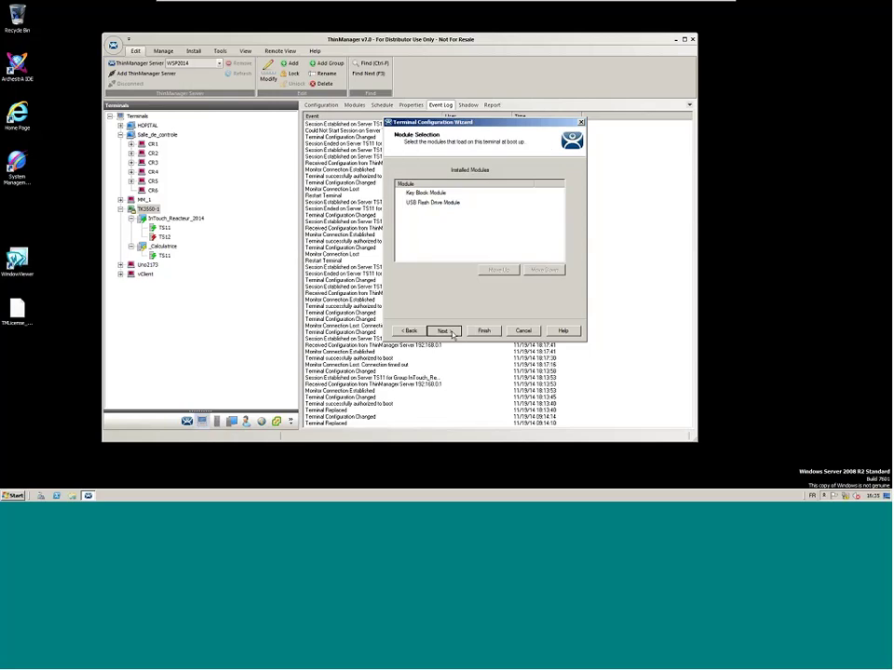
Examine the ThinManager server monitor list and monitor interval settings, and cancel the terminal configuration
{"action": "left_click", "coordinate": [454, 333]}
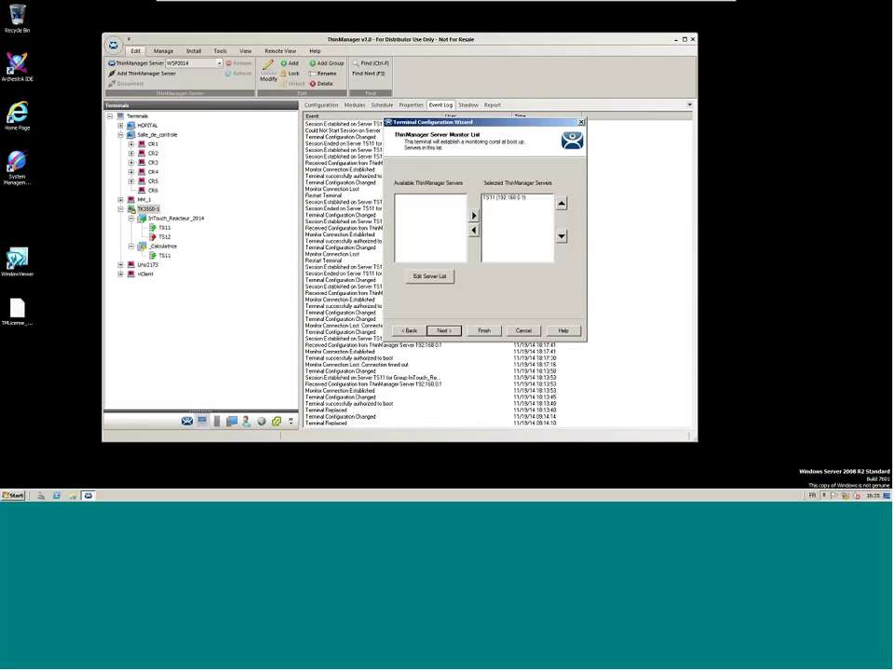
{"action": "left_click", "coordinate": [513, 199]}
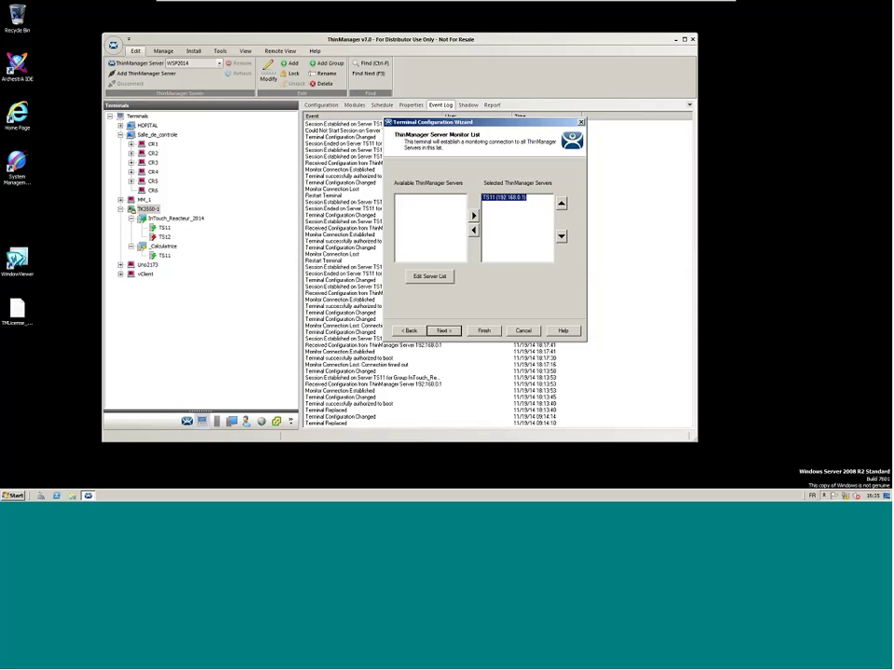
{"action": "left_click", "coordinate": [453, 331]}
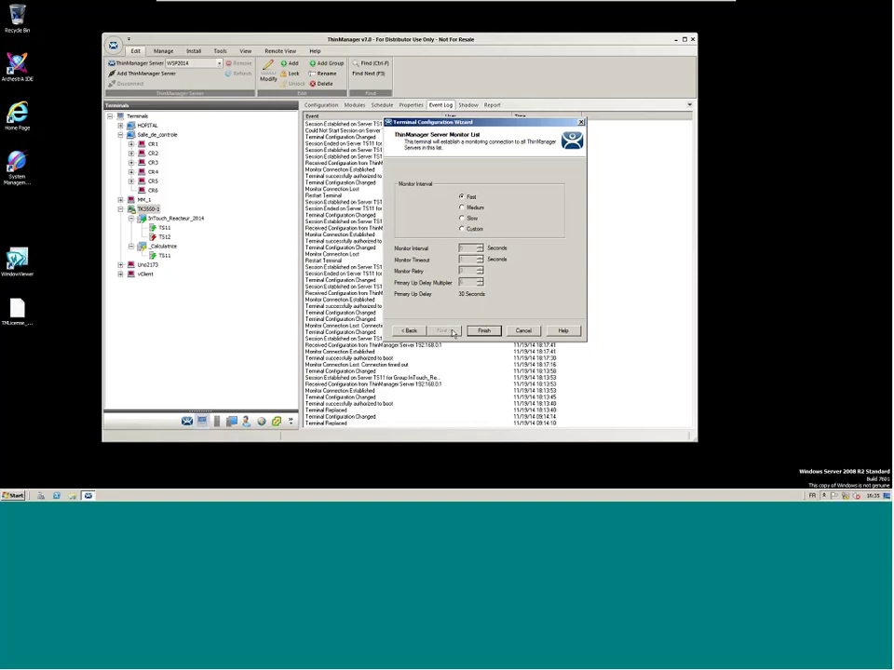
{"action": "left_click", "coordinate": [522, 331]}
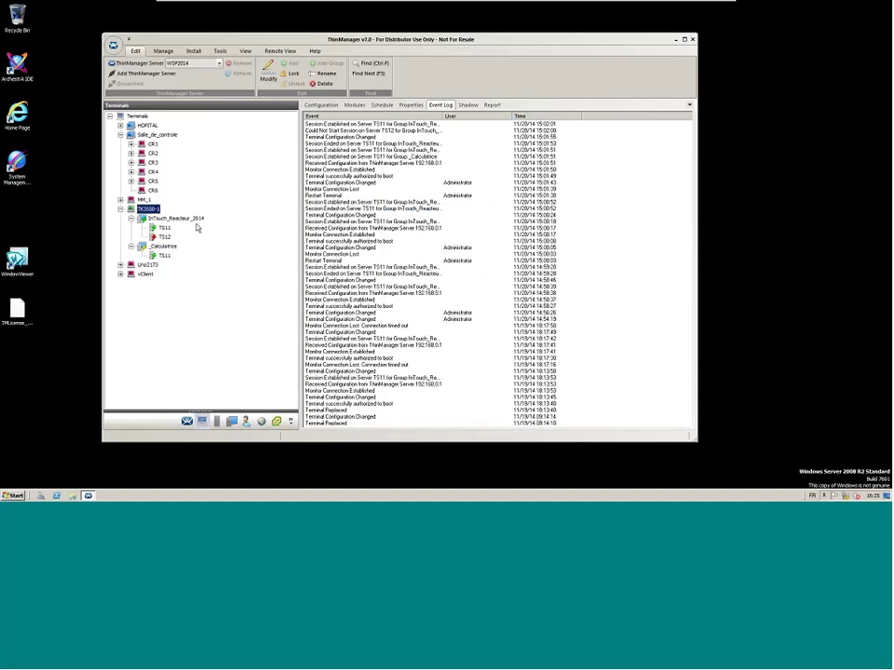
Add a new terminal named iPAD at the root of the terminals tree
{"action": "right_click", "coordinate": [147, 118]}
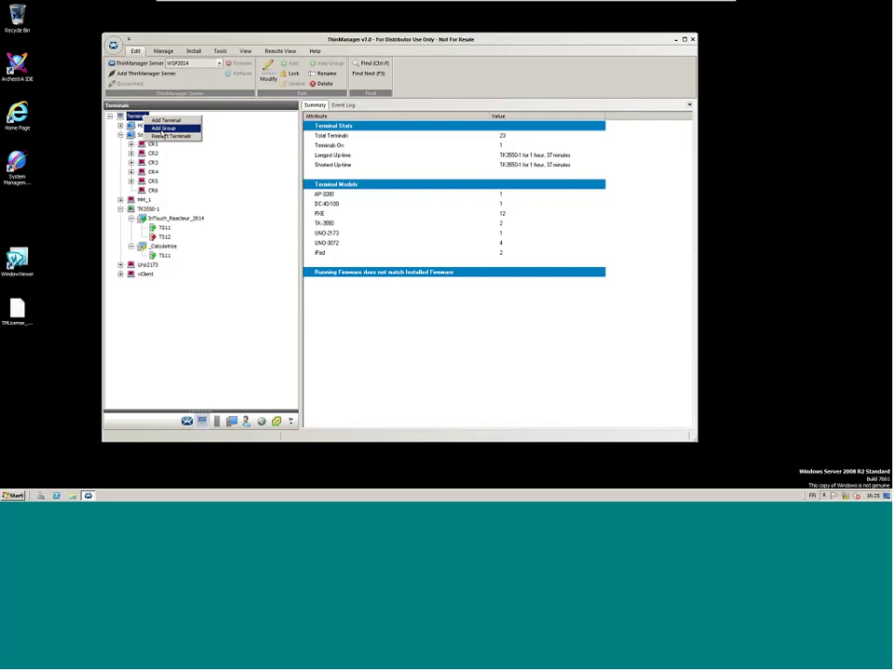
{"action": "left_click", "coordinate": [166, 121]}
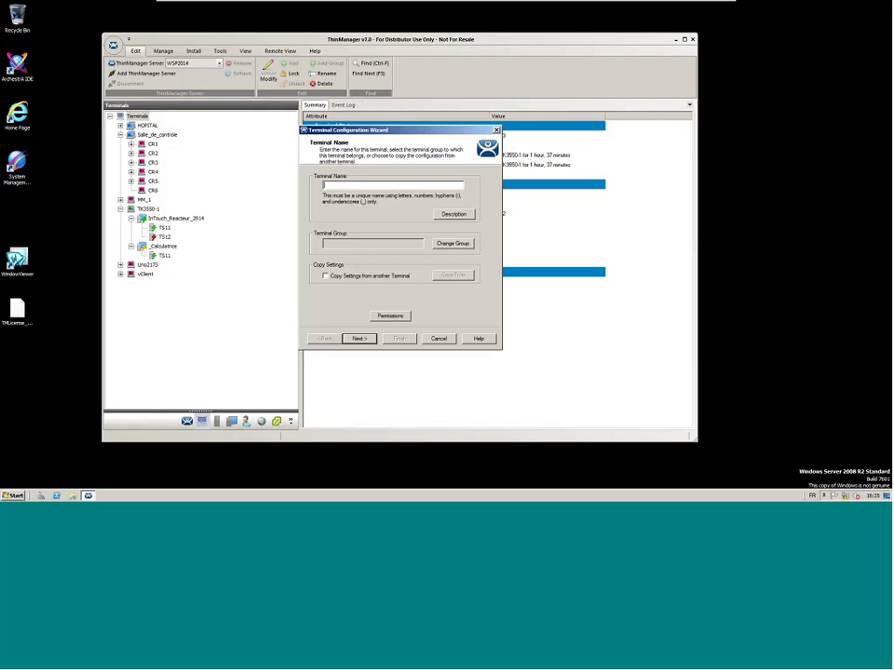
{"action": "type", "text": "PAD"}
{"action": "left_click_drag", "start_coordinate": [366, 130], "coordinate": [406, 145]}
{"action": "double_click", "coordinate": [369, 200]}
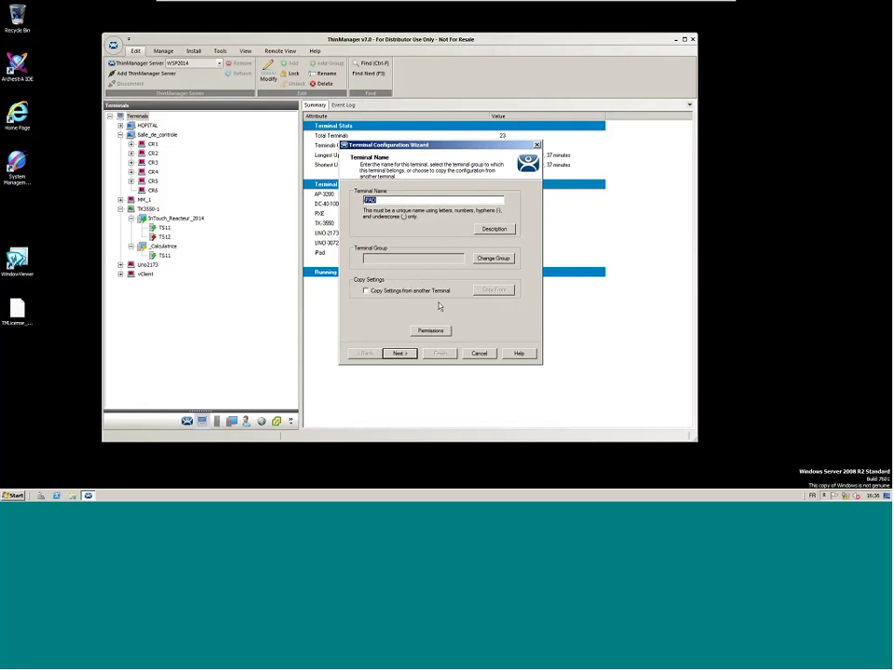
{"action": "left_click", "coordinate": [399, 353]}
Set the new terminal's hardware to the Apple make and iPad model, accepting the default replacement and schedule options
{"action": "left_click", "coordinate": [414, 207]}
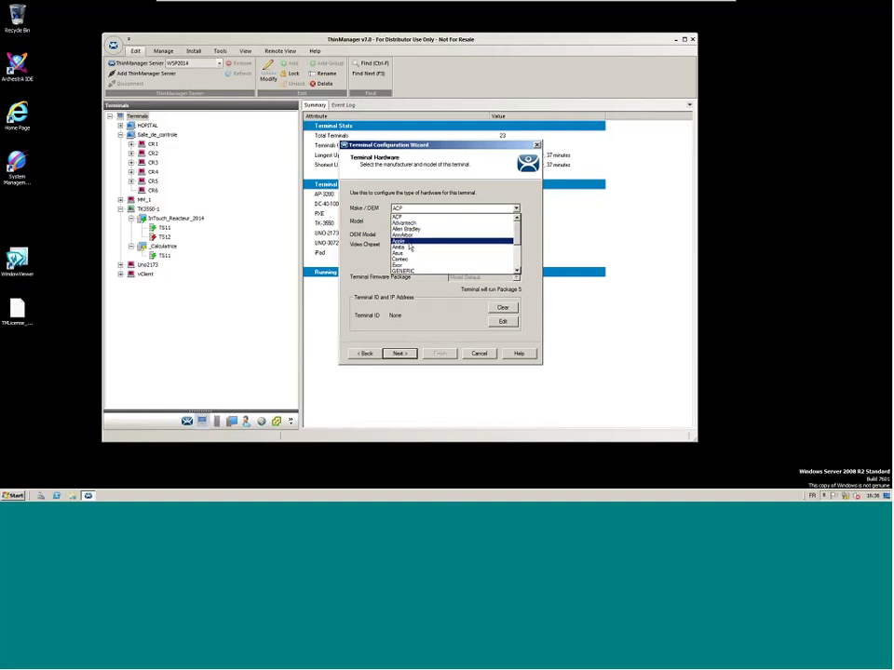
{"action": "left_click", "coordinate": [409, 243]}
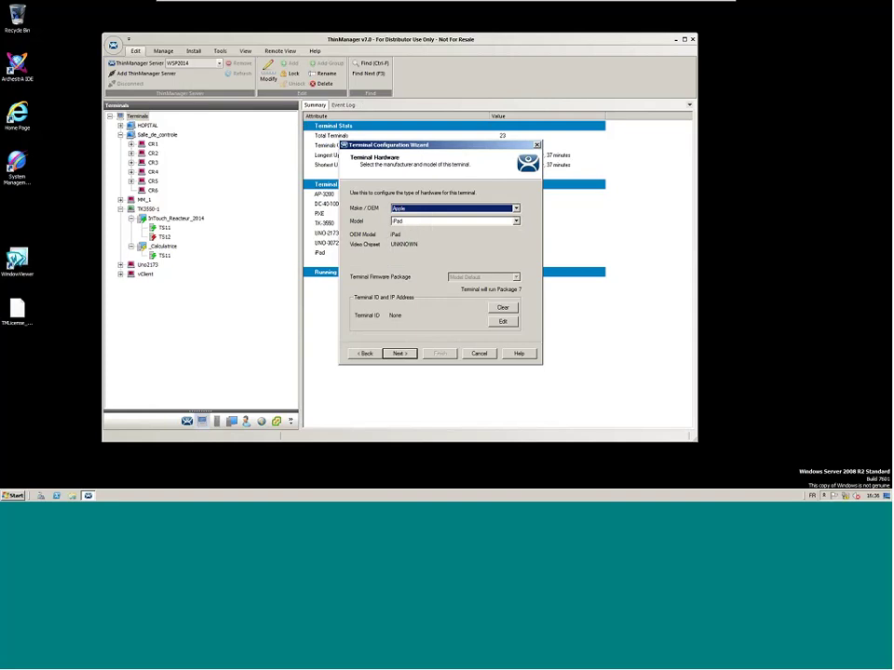
{"action": "left_click", "coordinate": [406, 355]}
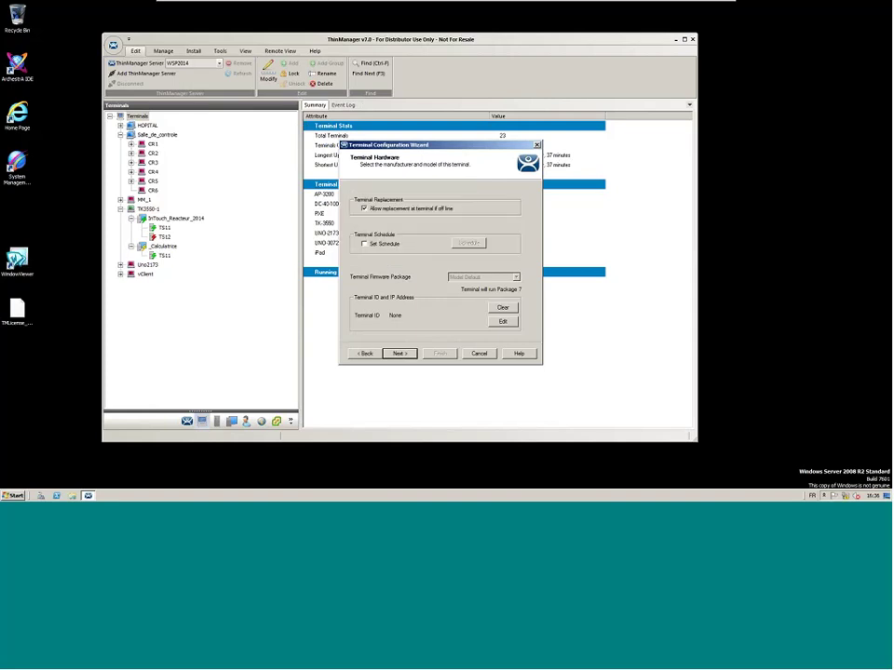
{"action": "left_click", "coordinate": [398, 353]}
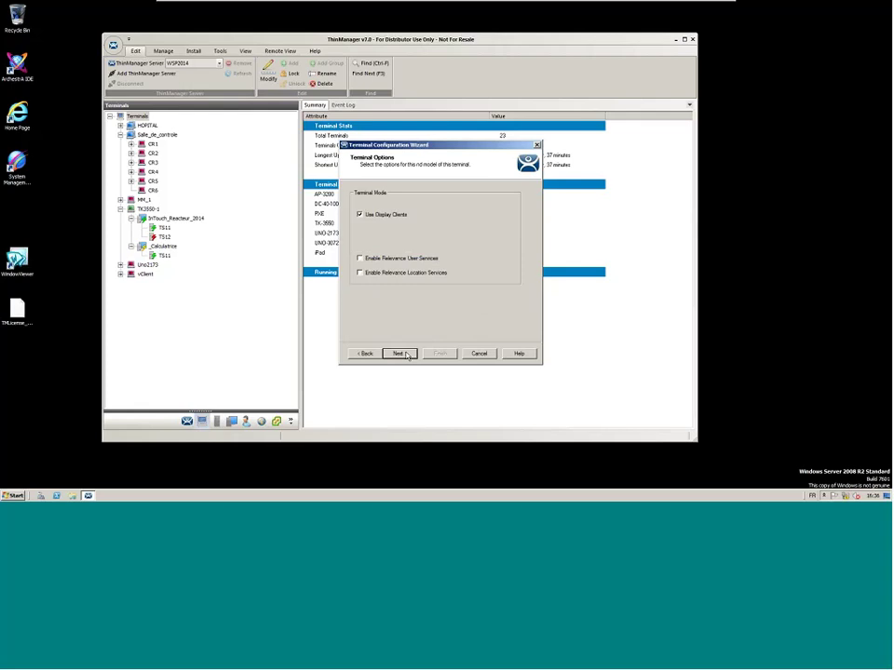
Keep display clients as the terminal mode and assign the InTouch_Reacteur_2014 display client to the iPAD terminal
{"action": "left_click", "coordinate": [399, 354]}
{"action": "scroll", "coordinate": [381, 247], "scroll_direction": "down", "scroll_amount": 5}
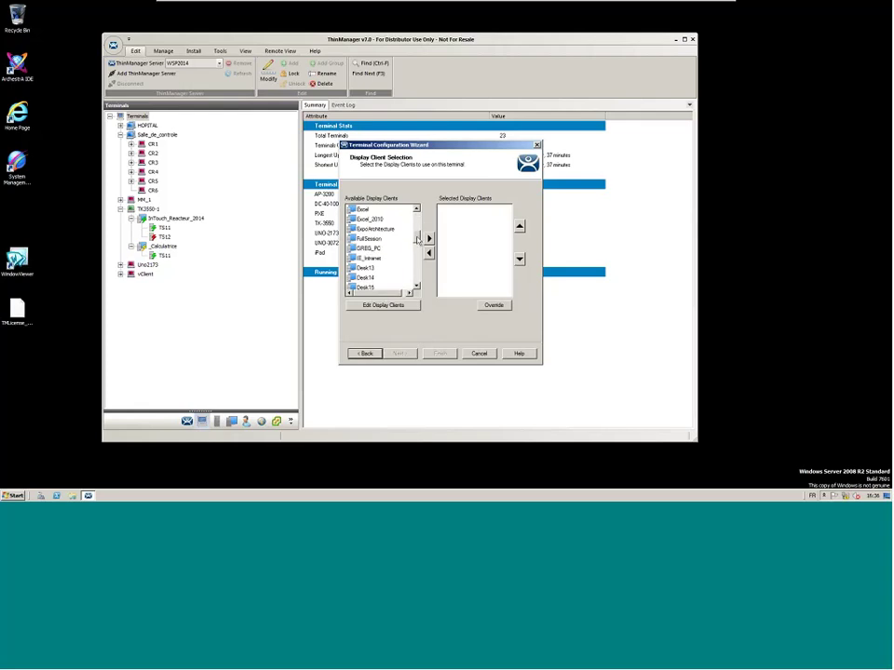
{"action": "left_click", "coordinate": [391, 239]}
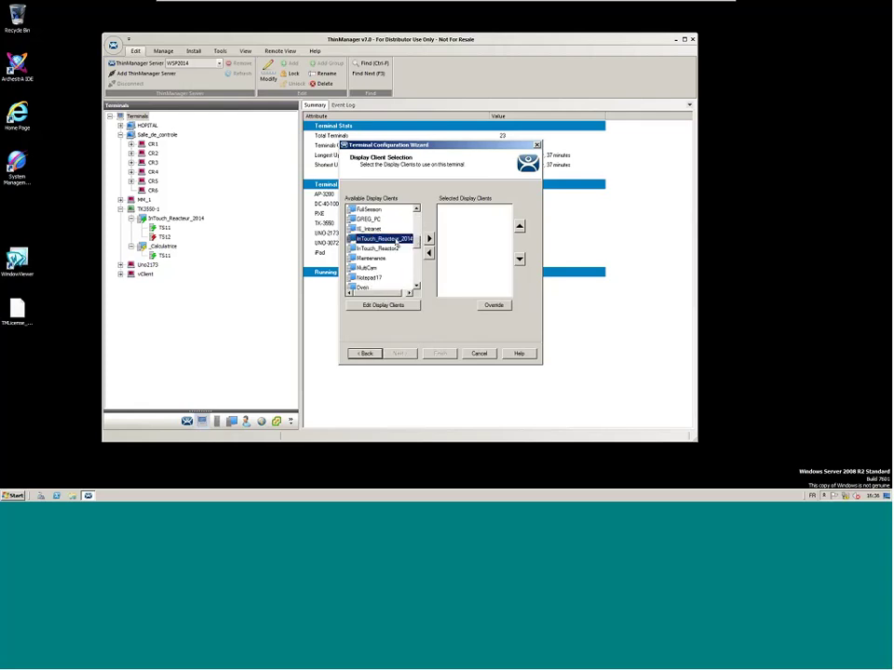
{"action": "left_click", "coordinate": [376, 210]}
{"action": "left_click", "coordinate": [373, 228]}
{"action": "left_click", "coordinate": [382, 239]}
{"action": "left_click", "coordinate": [430, 239]}
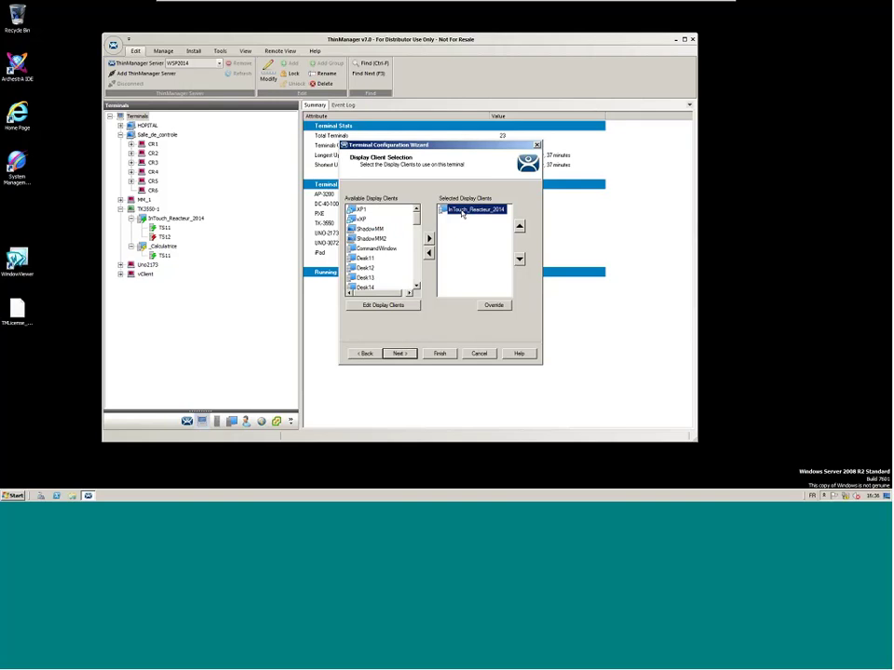
Accept the default interface options, finish the iPAD terminal's configuration with blank log-in information, and acknowledge the integrity check
{"action": "left_click", "coordinate": [399, 354]}
{"action": "left_click", "coordinate": [401, 355]}
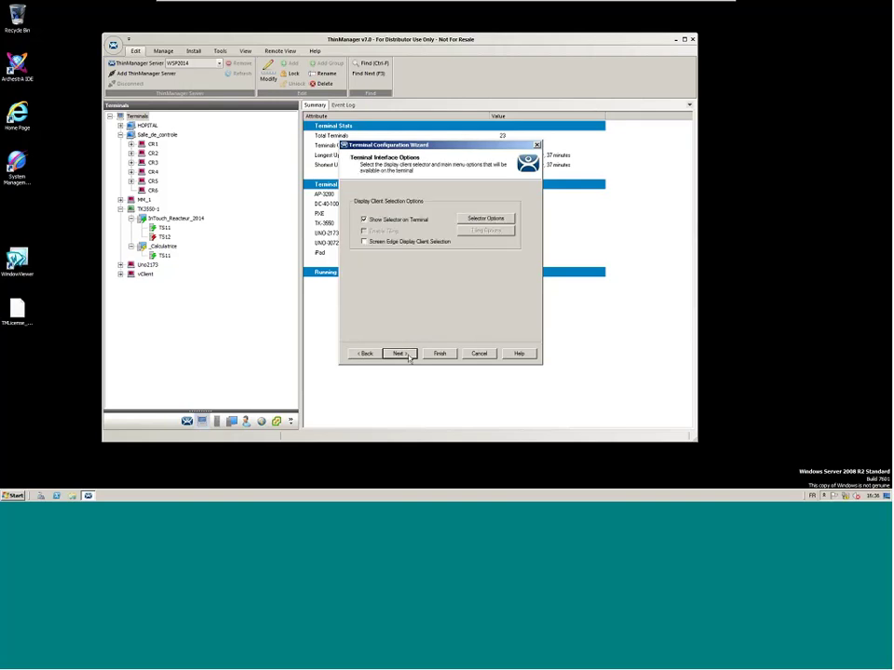
{"action": "left_click", "coordinate": [403, 355]}
{"action": "left_click", "coordinate": [441, 353]}
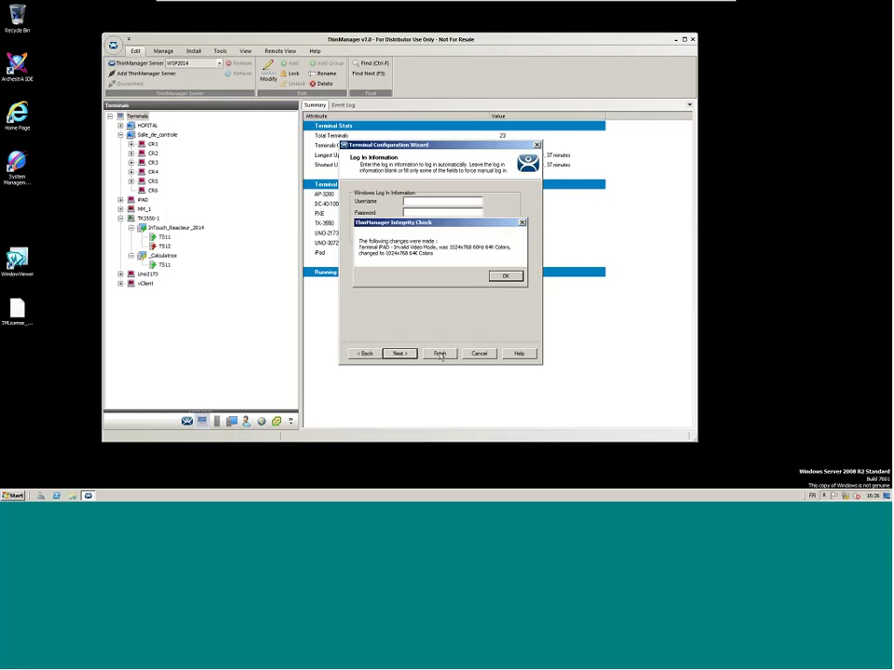
{"action": "left_click", "coordinate": [494, 279]}
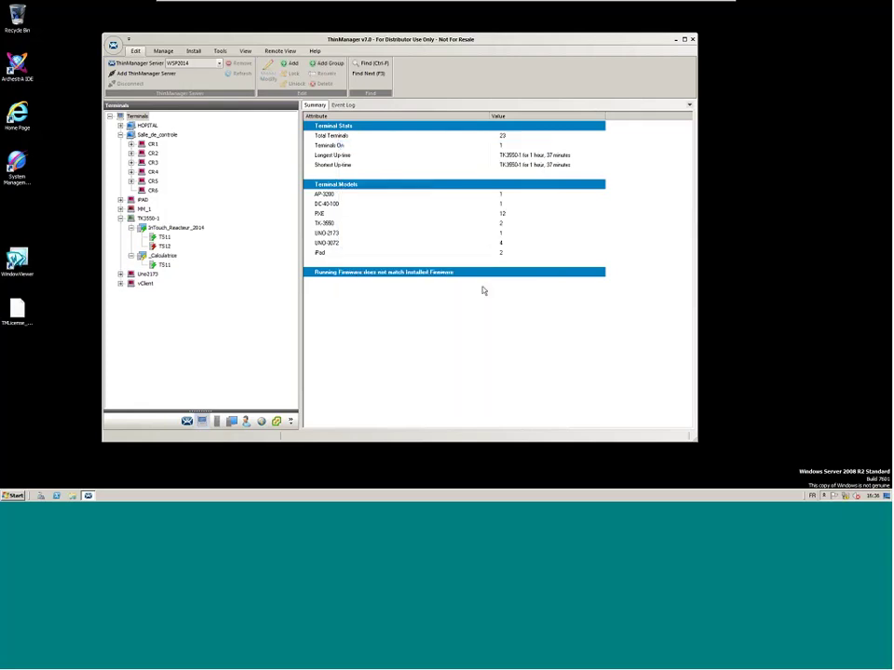
Expand the iPAD terminal, review its event log, and collapse the Salle_de_controle group
{"action": "left_click", "coordinate": [120, 199]}
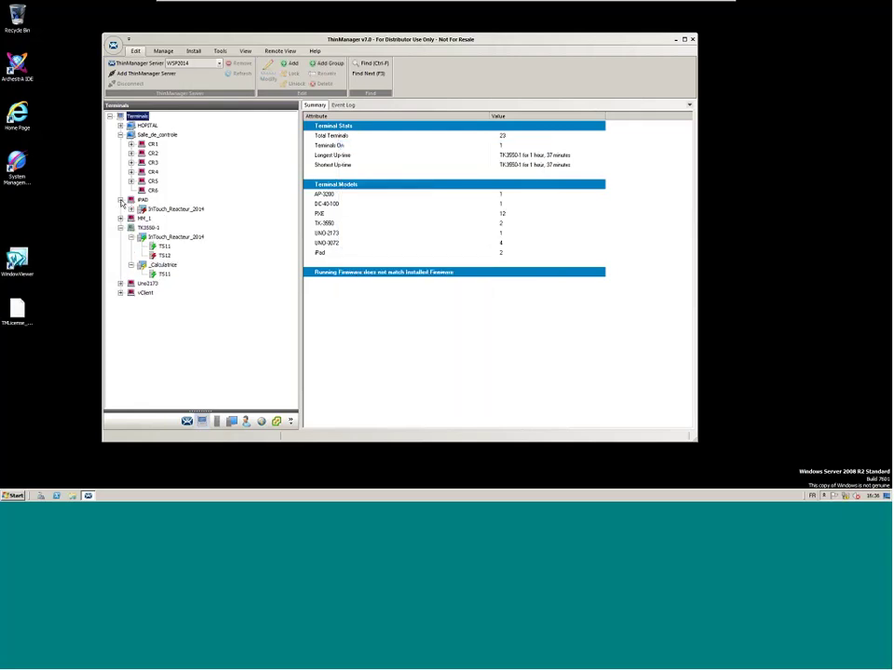
{"action": "left_click", "coordinate": [143, 199]}
{"action": "left_click", "coordinate": [120, 135]}
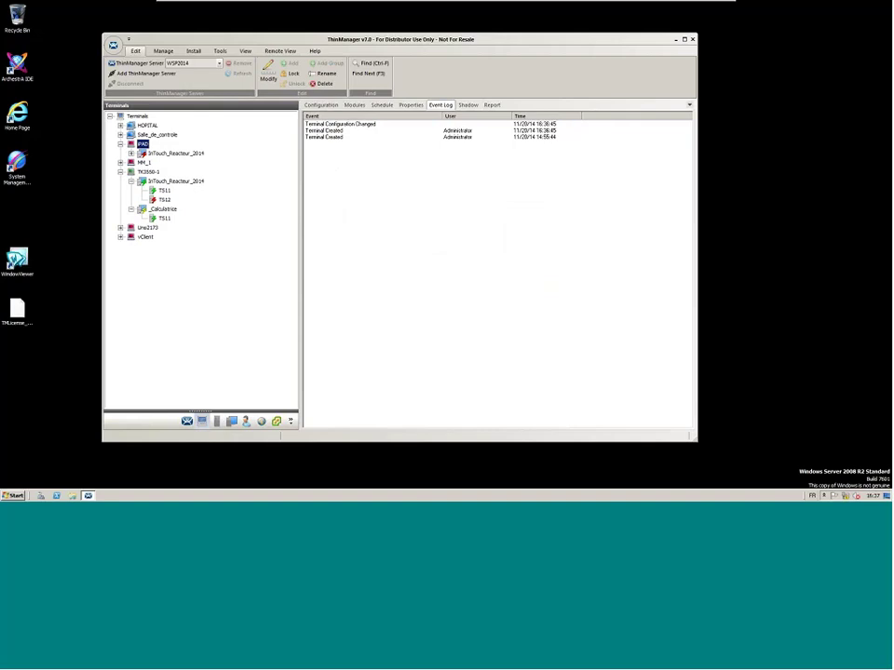
Add a new Relevance user named USER1 with blank passwords, no group and no TermSecure access group membership
{"action": "left_click", "coordinate": [247, 422]}
{"action": "left_click", "coordinate": [247, 421]}
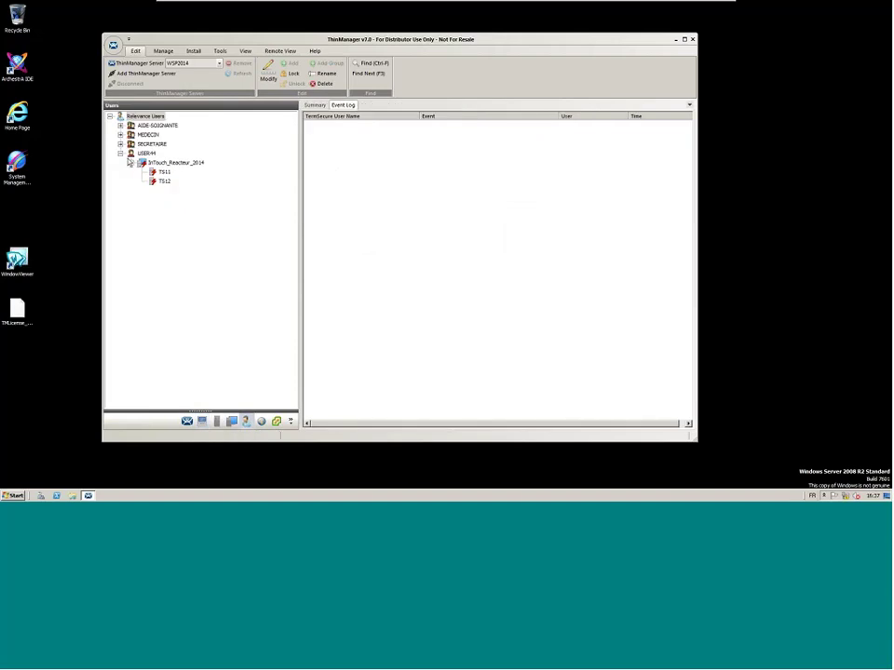
{"action": "right_click", "coordinate": [160, 118]}
{"action": "left_click", "coordinate": [175, 125]}
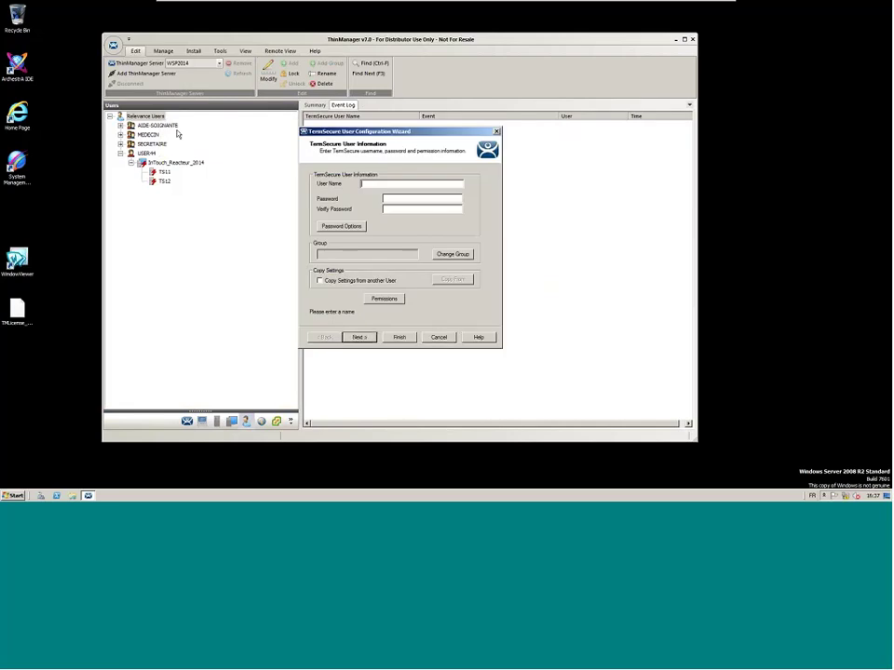
{"action": "type", "text": "USER1"}
{"action": "double_click", "coordinate": [369, 184]}
{"action": "left_click", "coordinate": [393, 300]}
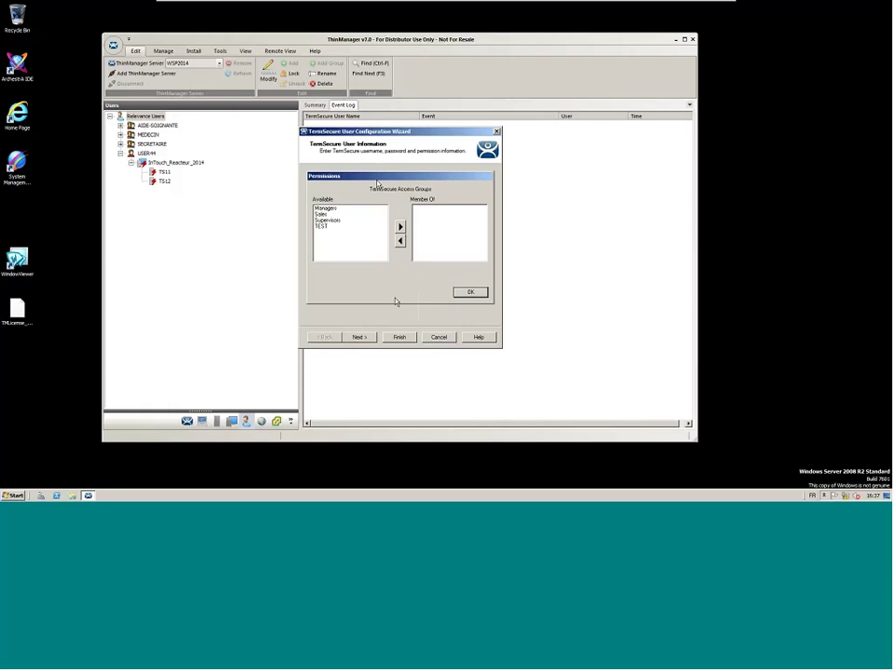
{"action": "left_click", "coordinate": [470, 292]}
{"action": "left_click", "coordinate": [360, 337]}
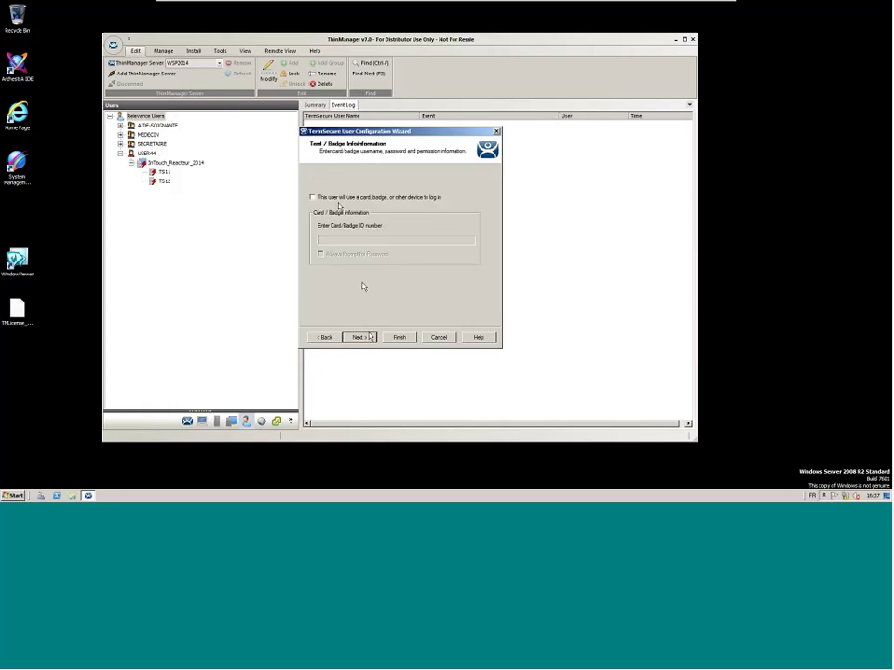
Enable card or badge log-in for USER1, leaving the ID number blank and the password prompt off
{"action": "left_click", "coordinate": [339, 199]}
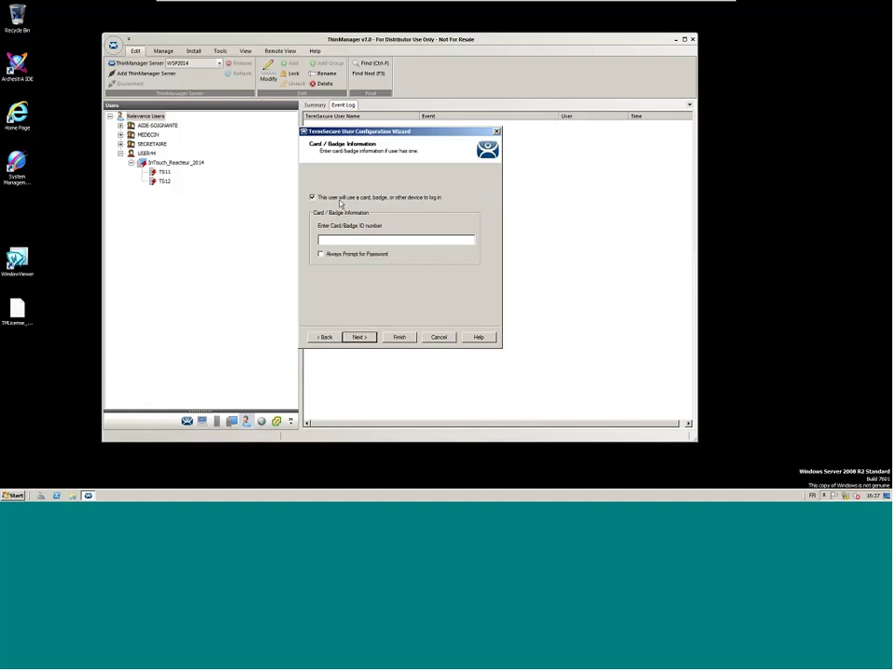
{"action": "left_click_drag", "start_coordinate": [362, 132], "coordinate": [424, 147]}
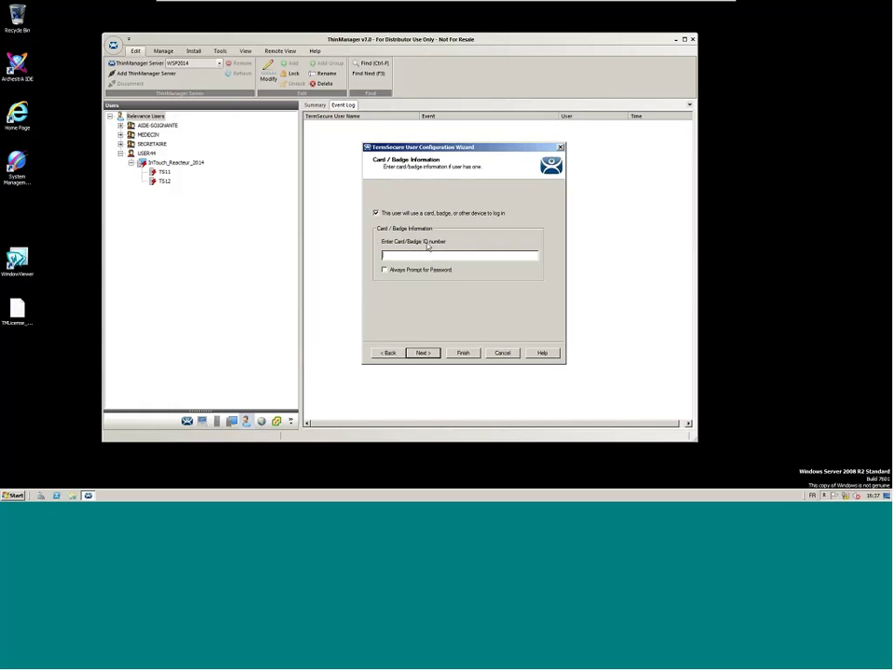
{"action": "key", "text": "Return"}
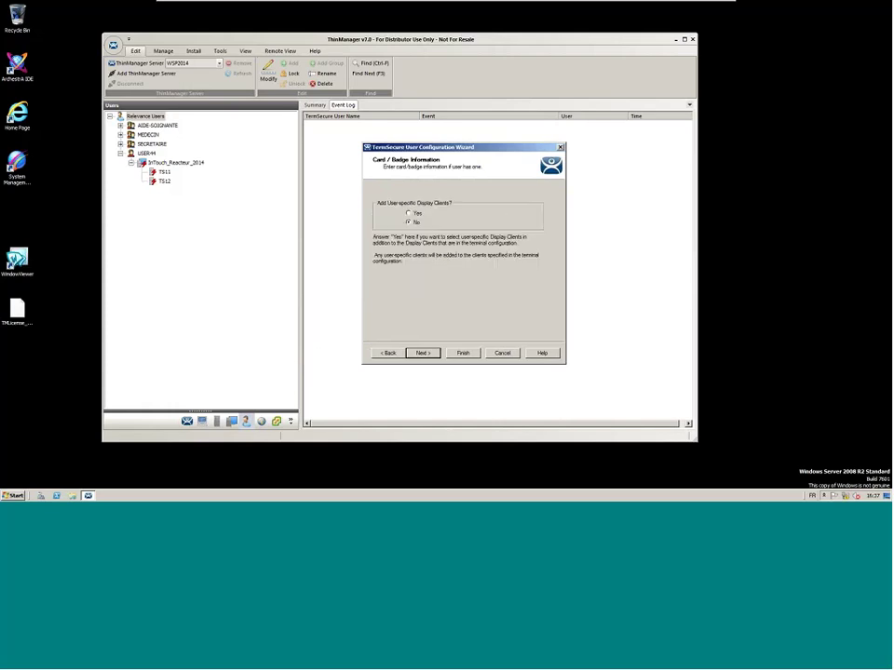
Assign InTouch_Reacteur_2014 as USER1's user-specific display client and finish the configuration with blank Windows log-in information
{"action": "left_click", "coordinate": [419, 215]}
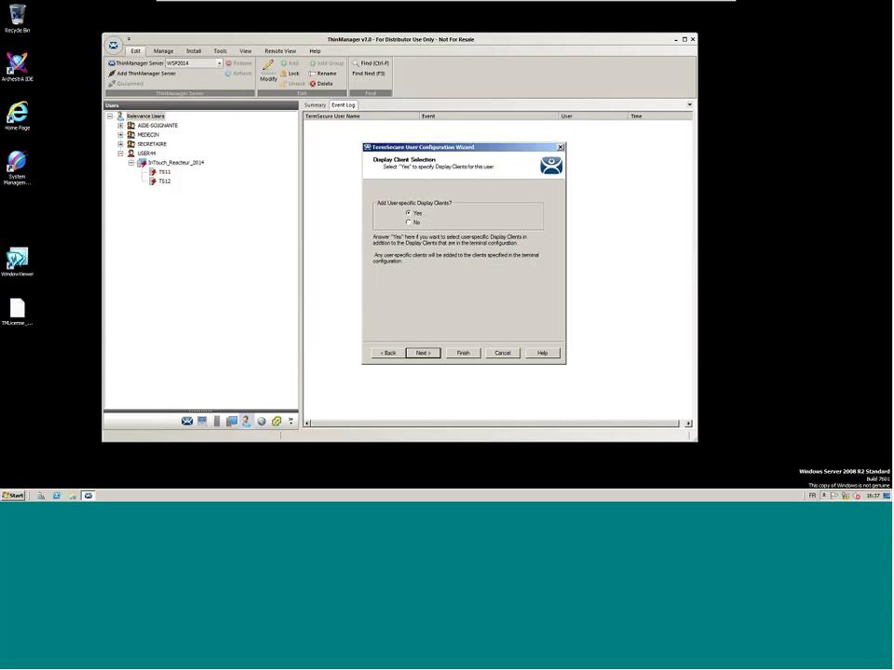
{"action": "left_click", "coordinate": [423, 353]}
{"action": "scroll", "coordinate": [410, 247], "scroll_direction": "down", "scroll_amount": 3}
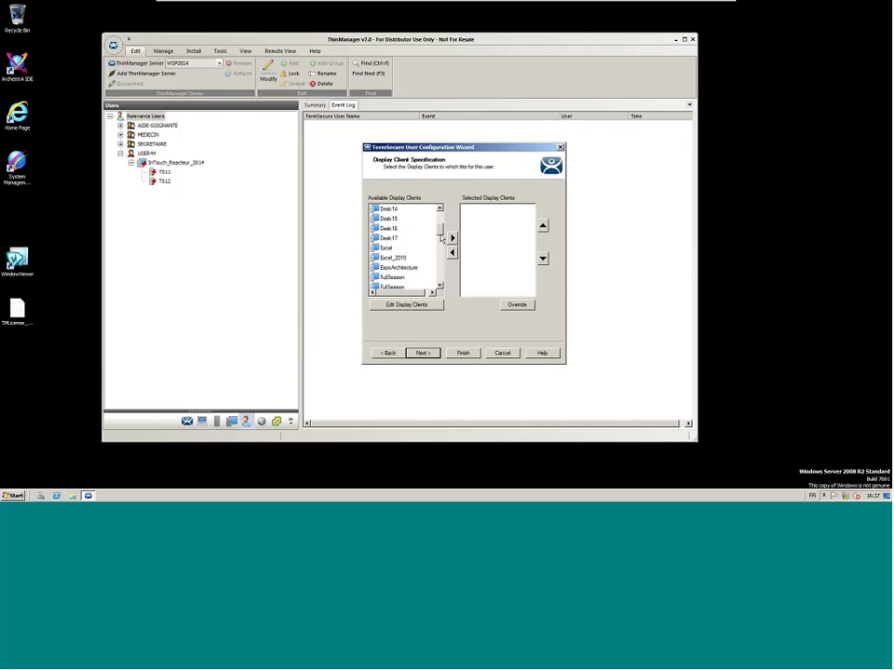
{"action": "scroll", "coordinate": [441, 238], "scroll_direction": "down", "scroll_amount": 2}
{"action": "left_click_drag", "start_coordinate": [400, 268], "coordinate": [474, 214]}
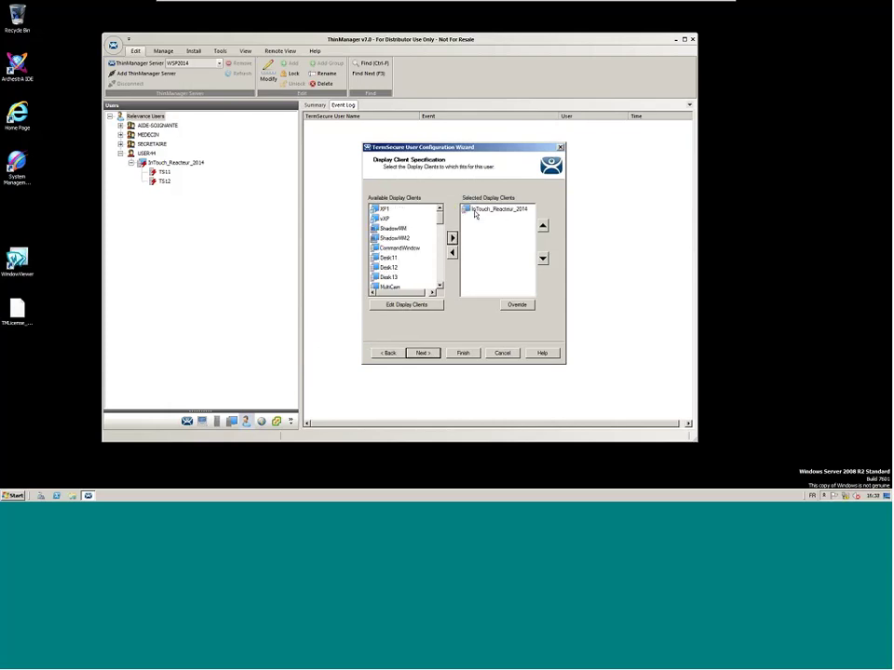
{"action": "left_click", "coordinate": [434, 353]}
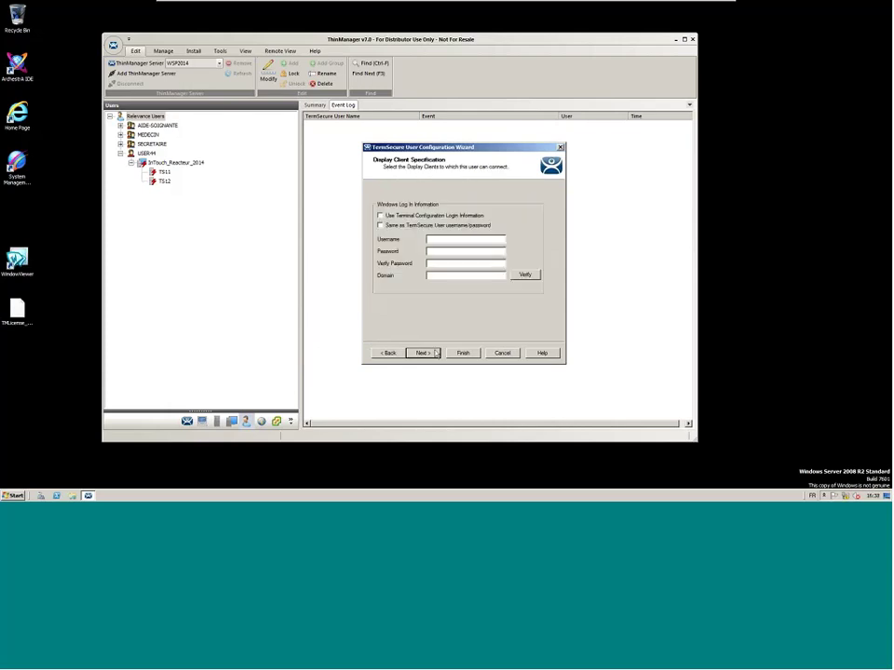
{"action": "left_click", "coordinate": [461, 353]}
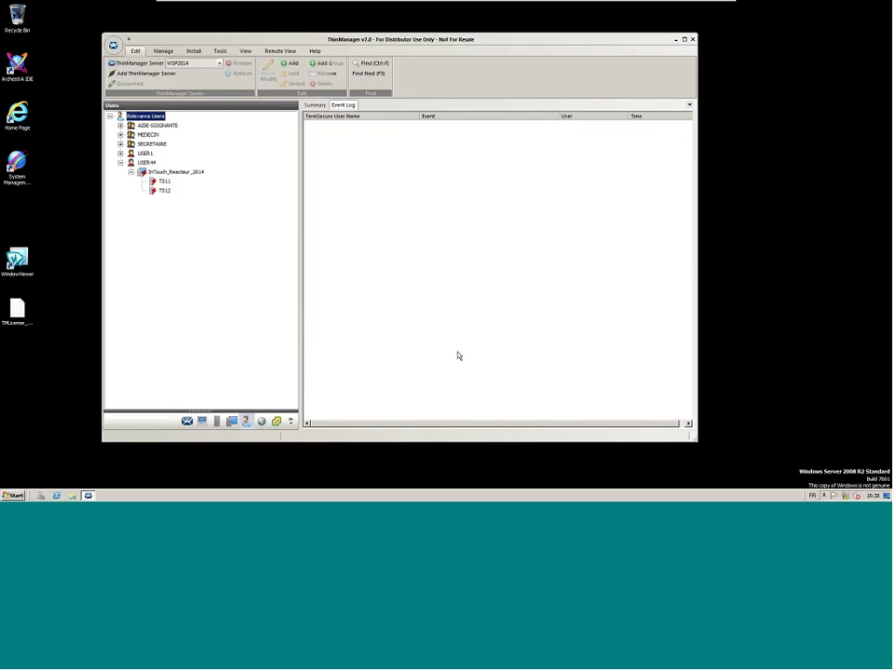
Review USER1's configuration and assigned display client, then collapse both USER1 and USER44
{"action": "left_click", "coordinate": [130, 162]}
{"action": "left_click", "coordinate": [144, 153]}
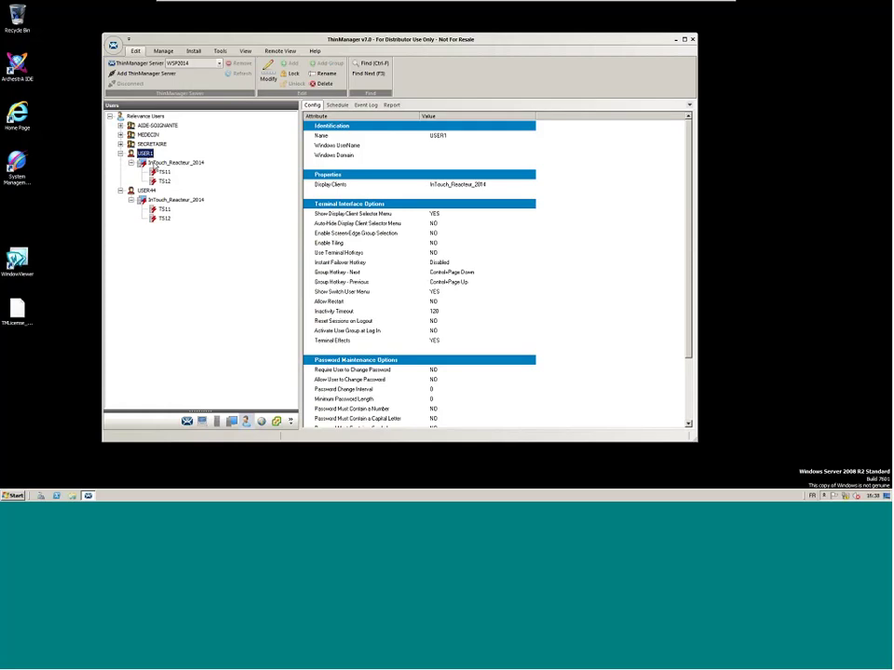
{"action": "left_click", "coordinate": [120, 153]}
{"action": "left_click", "coordinate": [120, 162]}
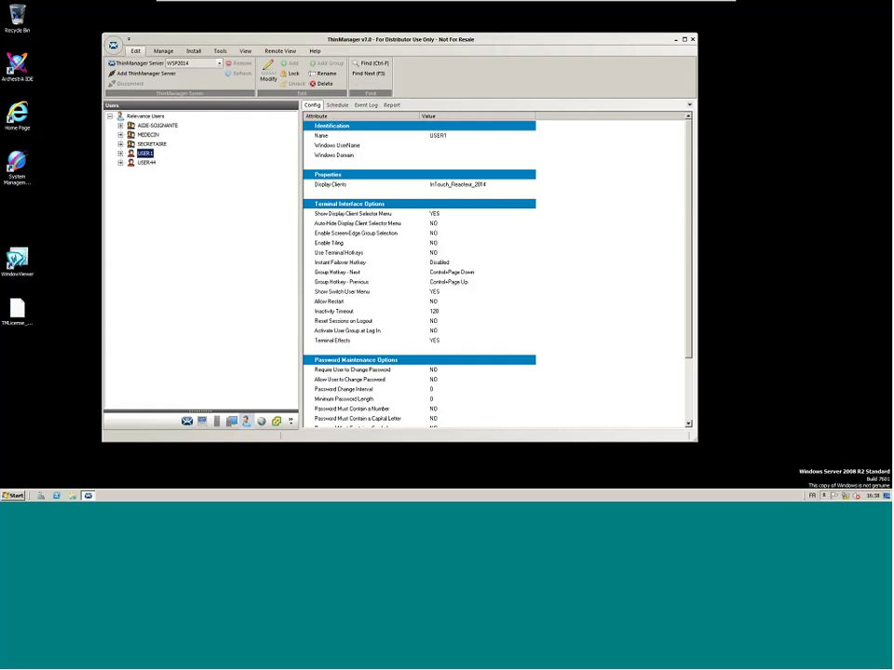
Check the event logs of the iPAD terminal, the Terminal Servers group and the Serveur_Bureautique server
{"action": "left_click", "coordinate": [203, 422]}
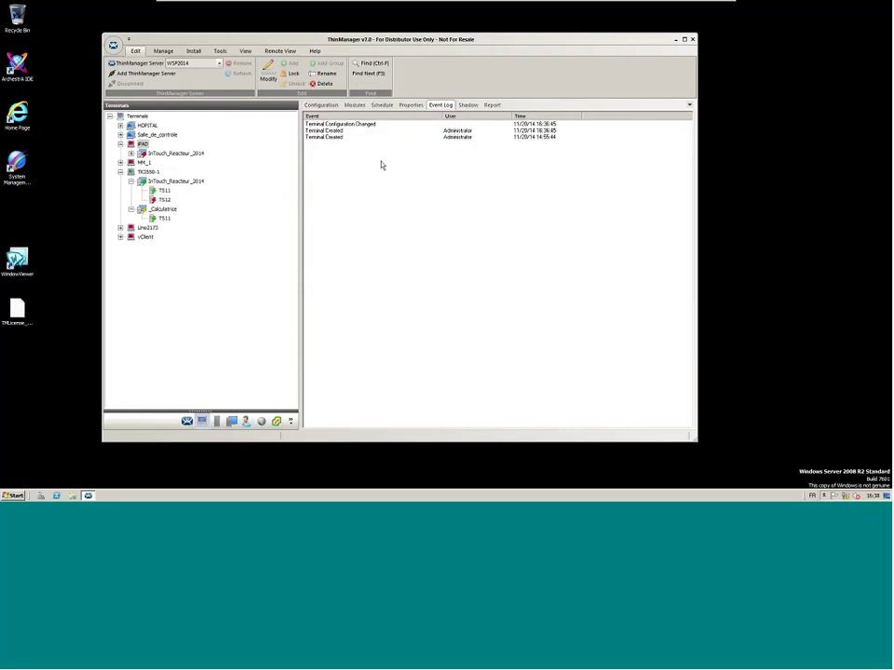
{"action": "left_click", "coordinate": [218, 422]}
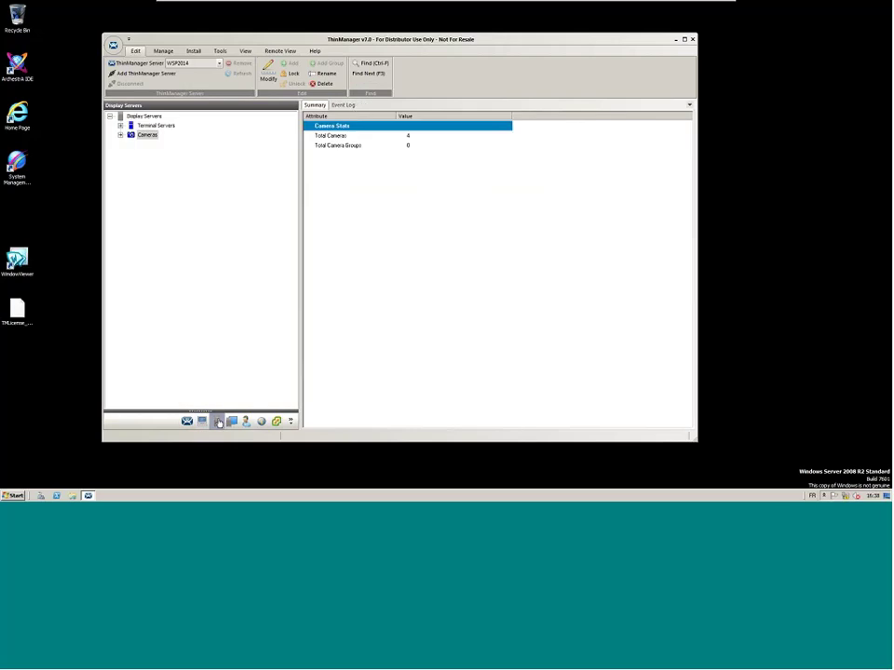
{"action": "key", "text": "Up"}
{"action": "left_click", "coordinate": [364, 105]}
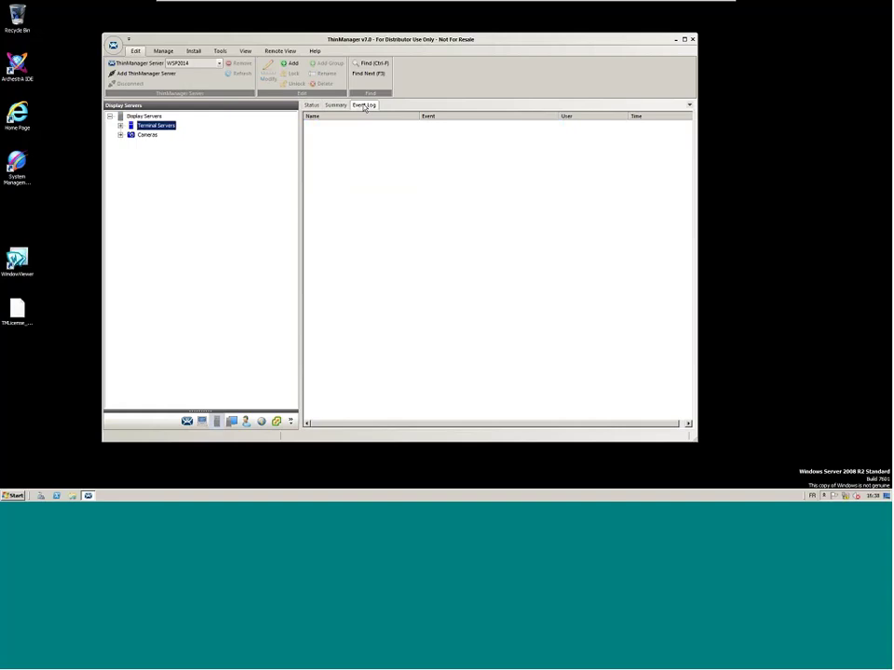
{"action": "key", "text": "Right"}
{"action": "key", "text": "Right"}
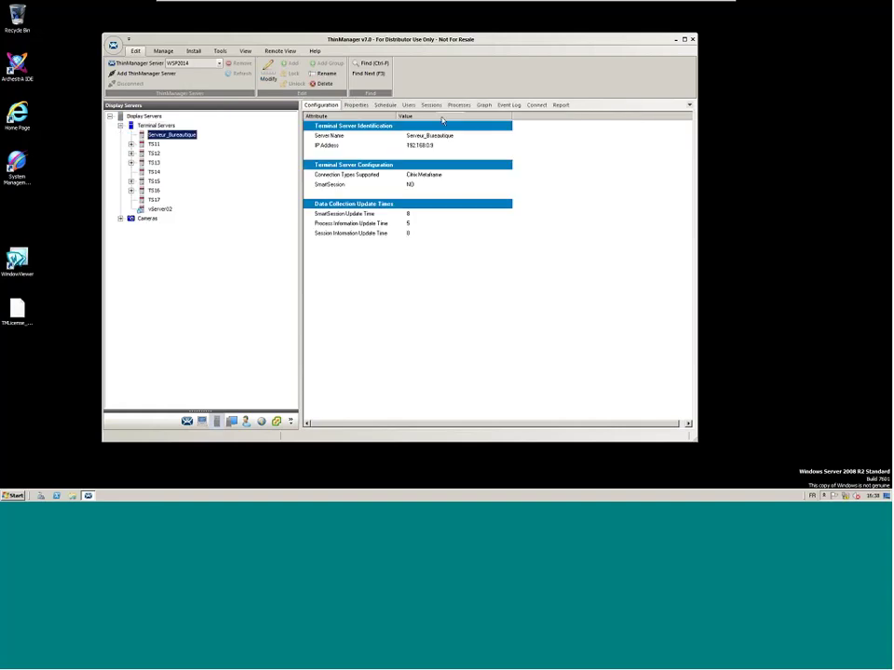
{"action": "left_click", "coordinate": [507, 105]}
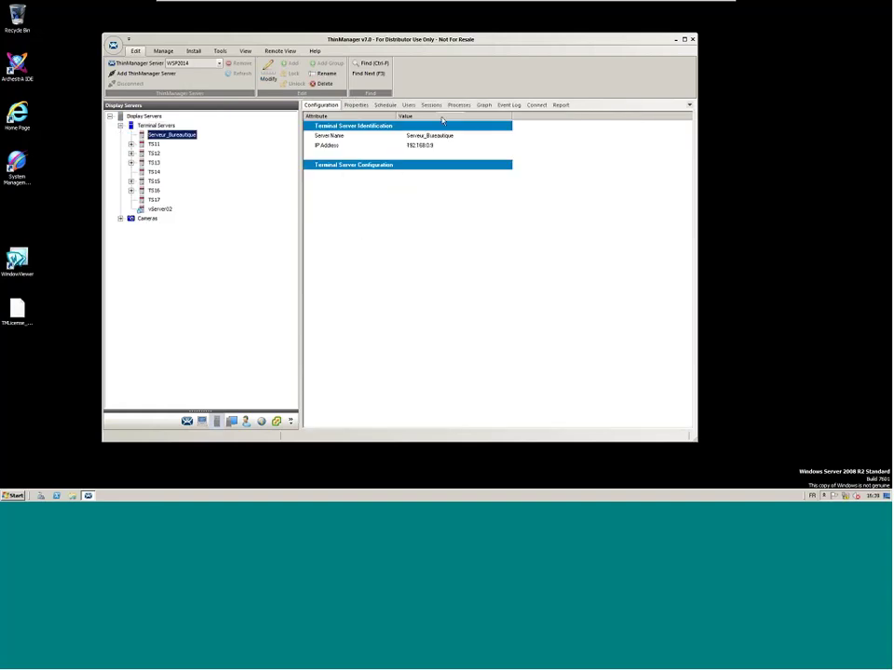
Review the list of Terminal Services display clients and the summary of the Terminal Servers group
{"action": "left_click", "coordinate": [233, 422]}
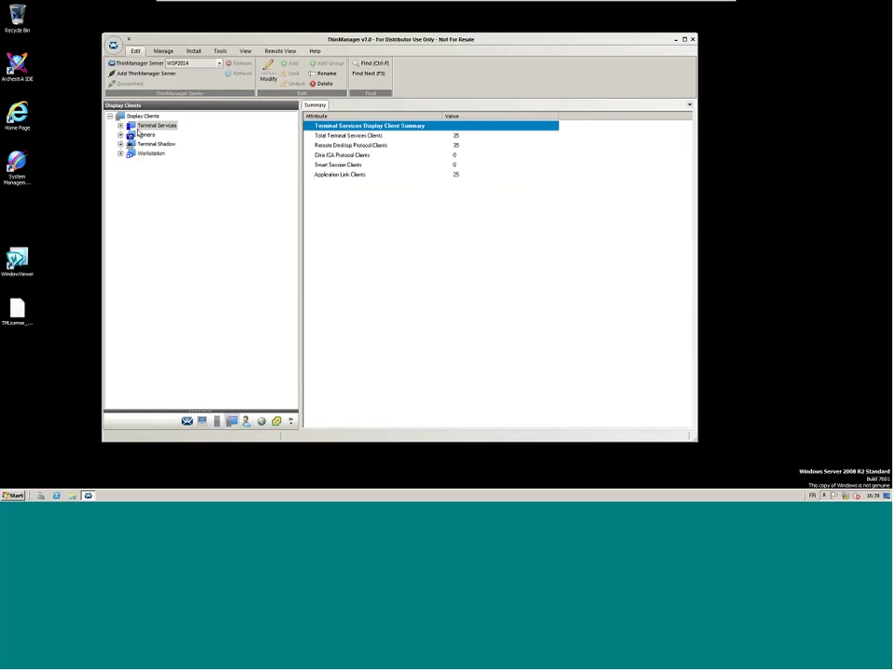
{"action": "left_click", "coordinate": [121, 126]}
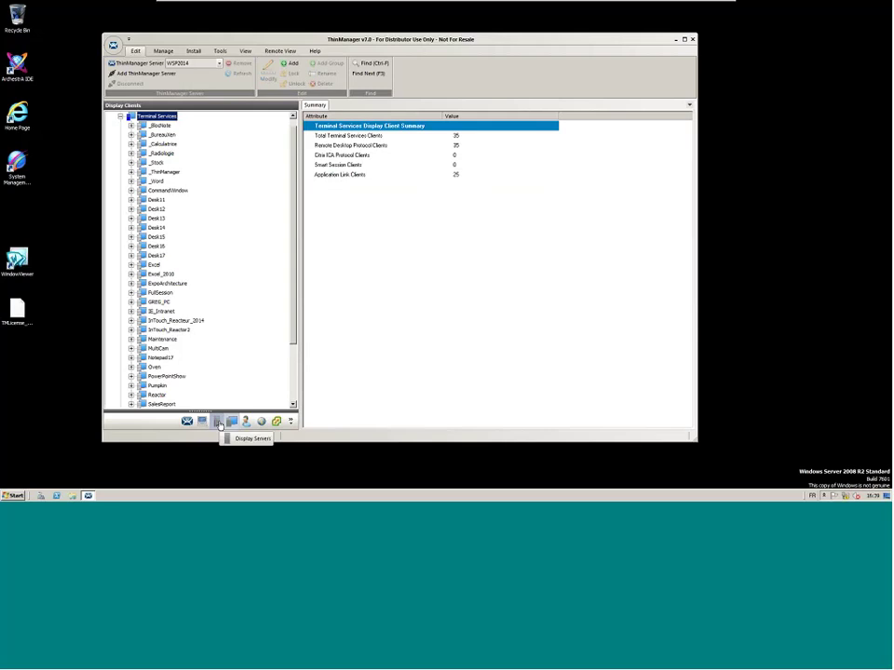
{"action": "left_click", "coordinate": [218, 422]}
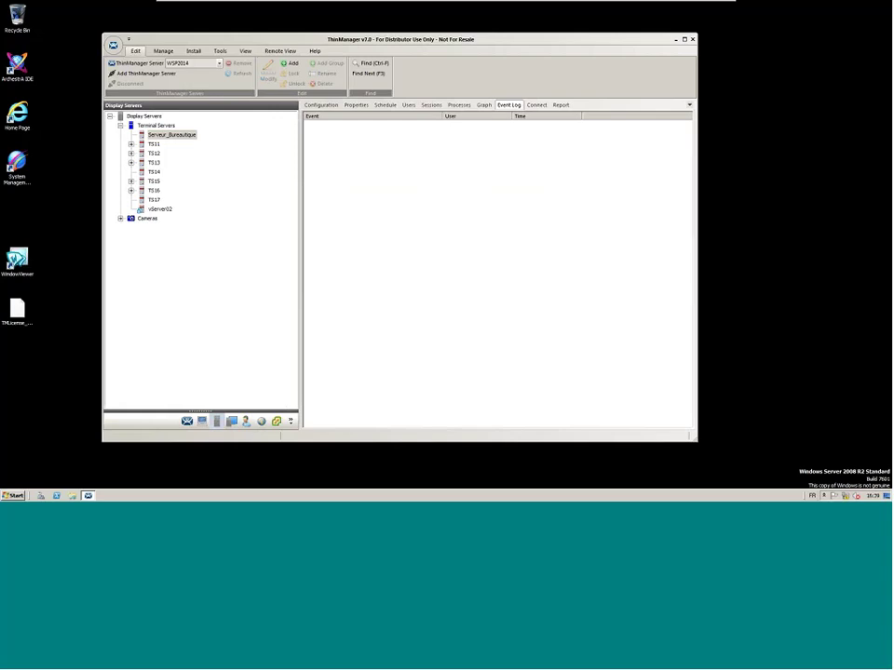
{"action": "left_click", "coordinate": [155, 125]}
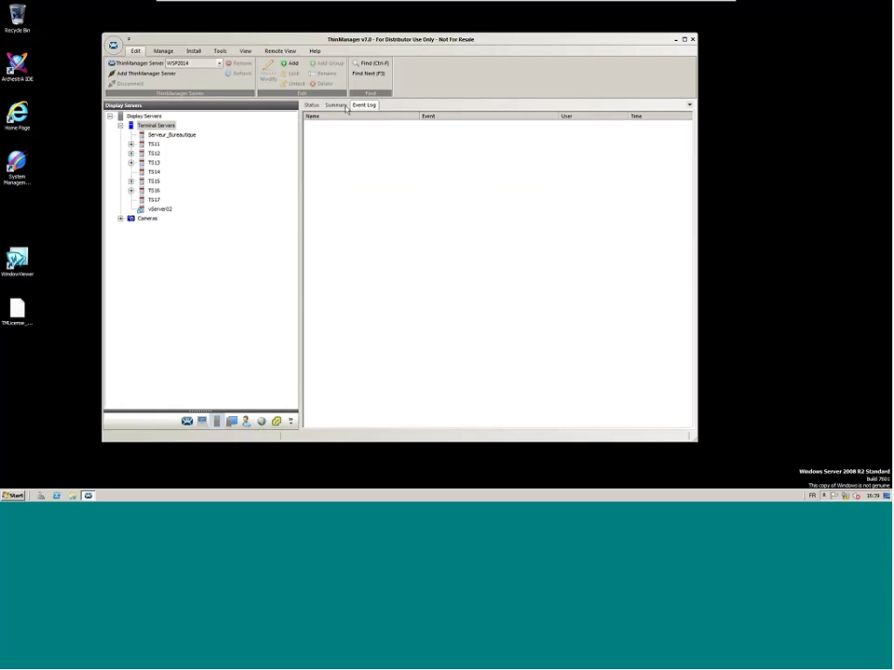
{"action": "left_click", "coordinate": [343, 107]}
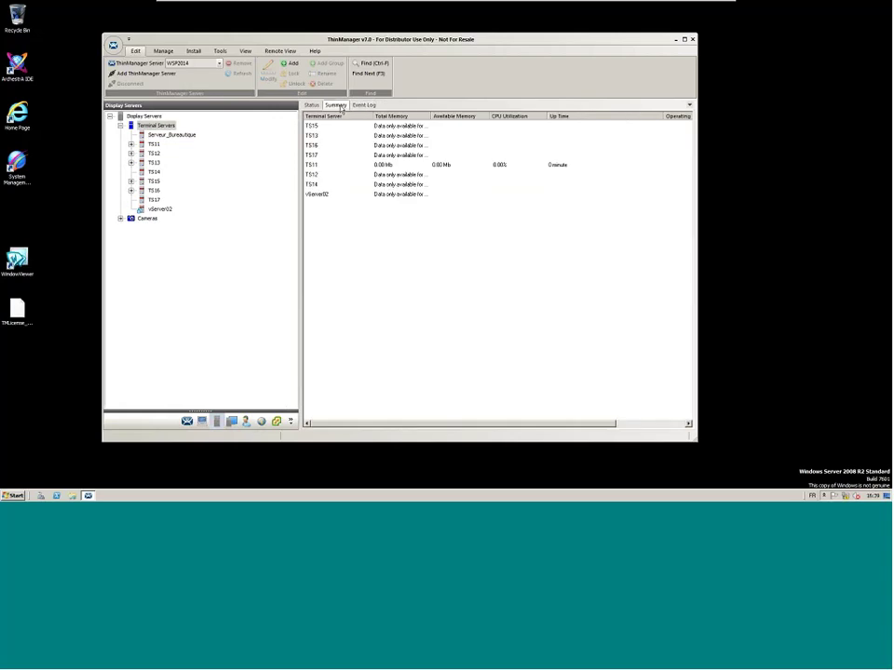
Examine the event log for all terminals with a narrowed Name column, selecting TK3550-1's Monitor Connection Established entry
{"action": "left_click", "coordinate": [206, 424]}
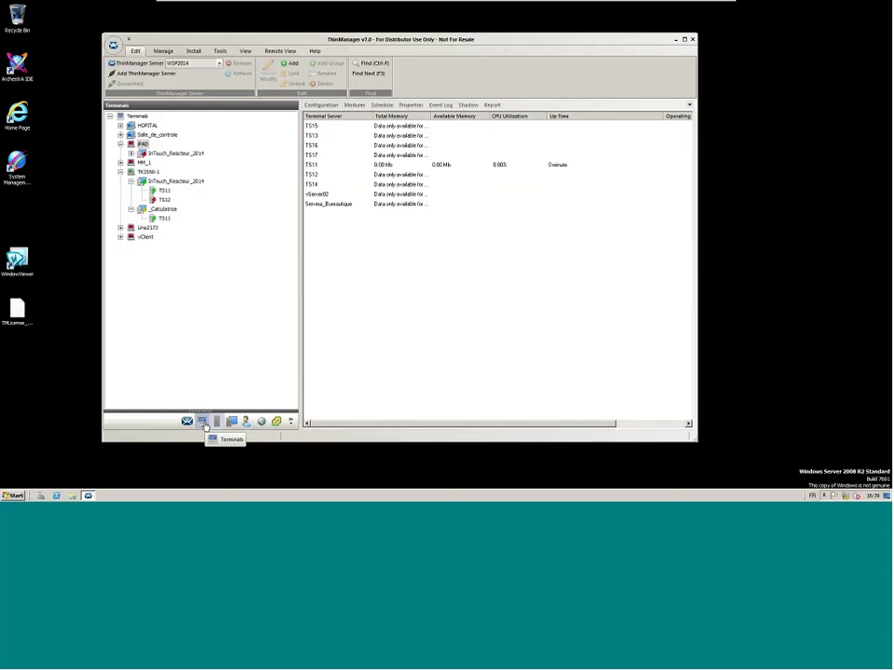
{"action": "left_click", "coordinate": [137, 117]}
{"action": "left_click", "coordinate": [340, 105]}
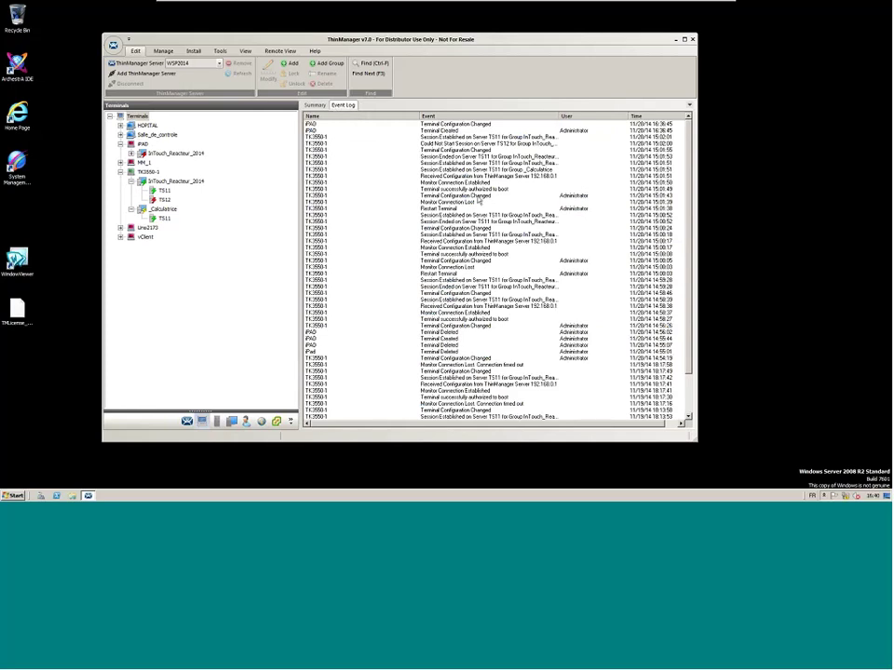
{"action": "left_click_drag", "start_coordinate": [419, 116], "coordinate": [379, 115]}
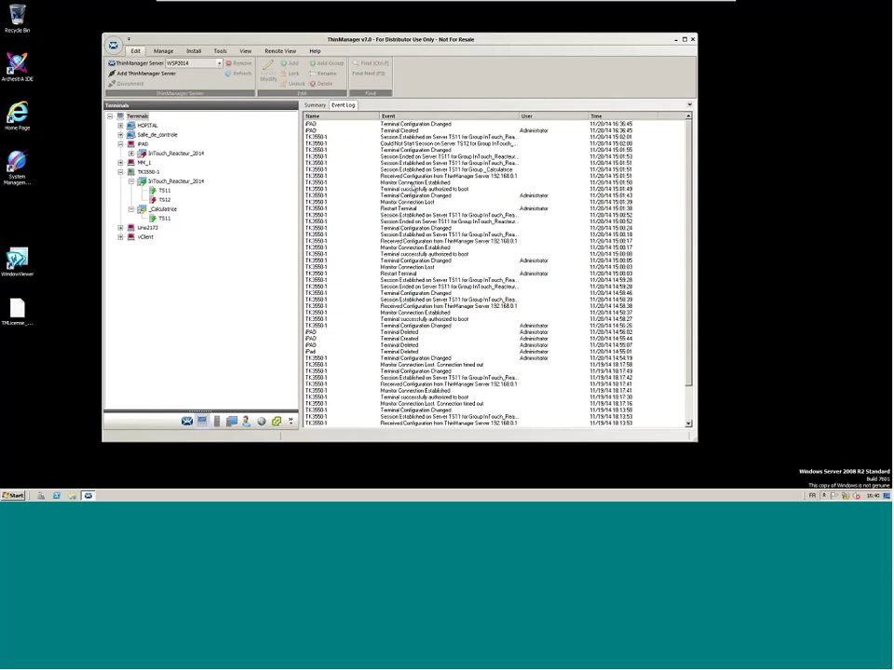
{"action": "left_click", "coordinate": [414, 184]}
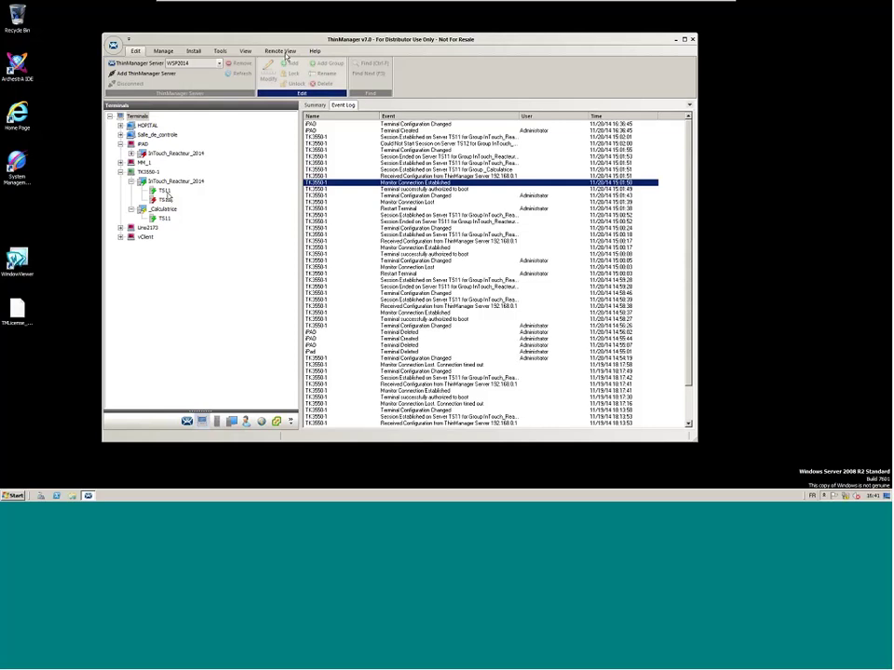
Switch to the running thin client session and bring the InTouch_Reacteur_2014 tile to full view
{"action": "mouse_move", "coordinate": [317, 7]}
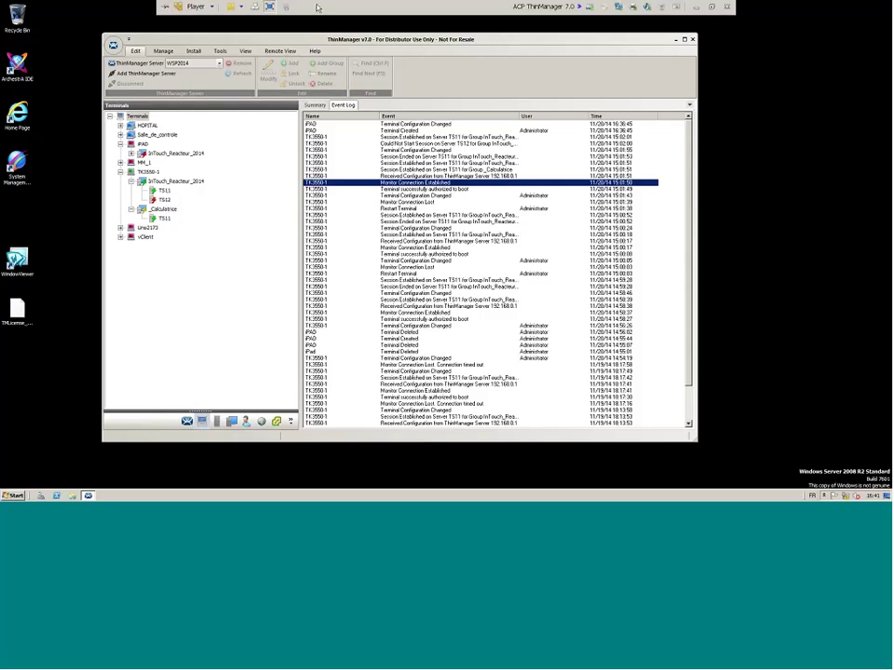
{"action": "key", "text": "alt+Tab"}
{"action": "key", "text": "alt+Tab"}
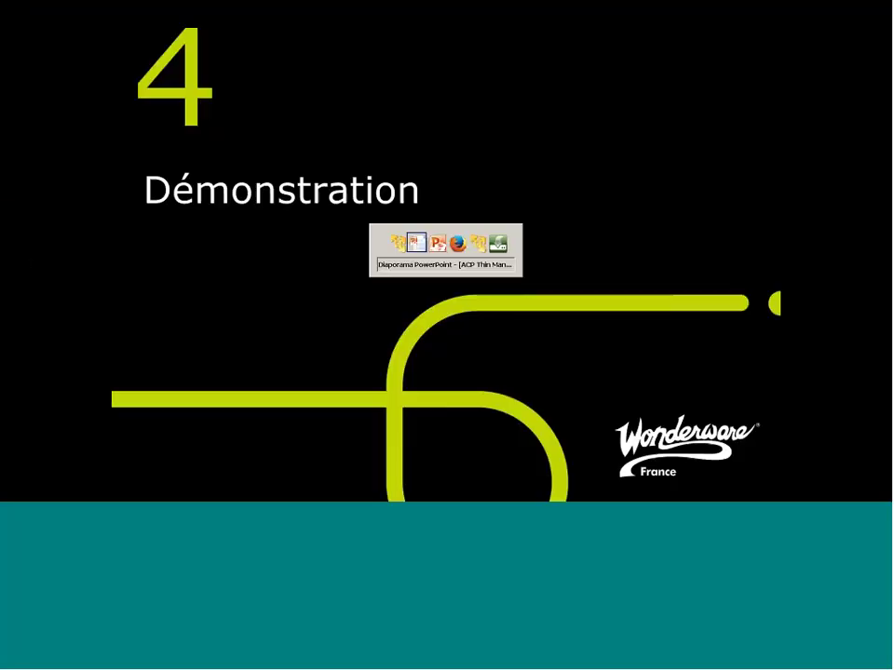
{"action": "key", "text": "alt+Tab"}
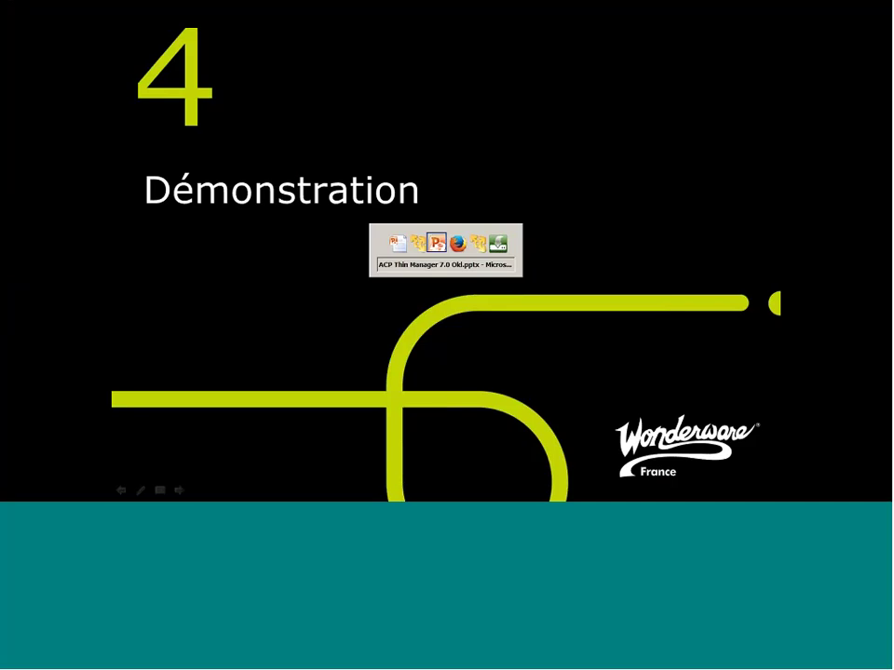
{"action": "key", "text": "alt+Tab"}
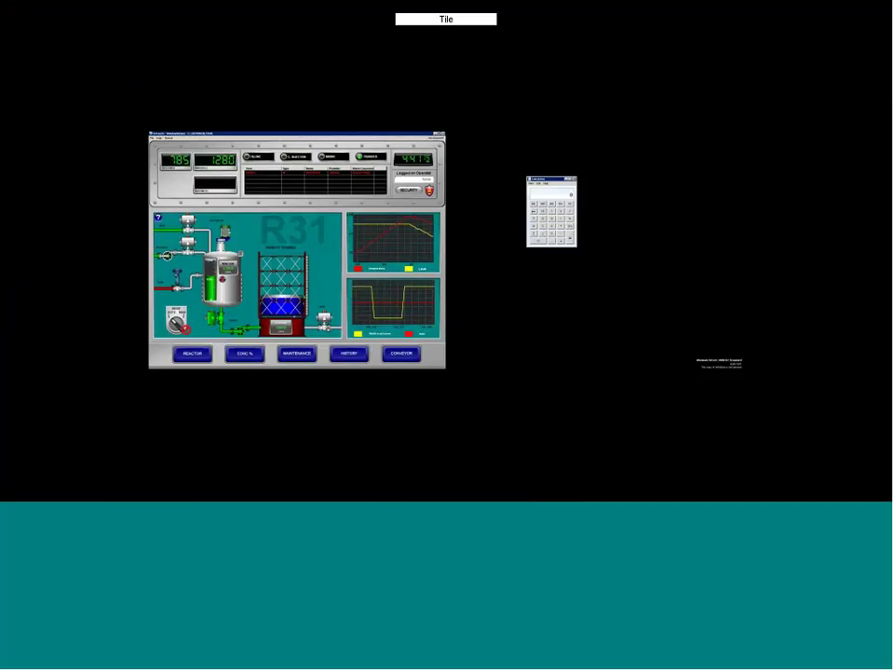
{"action": "left_click", "coordinate": [389, 143]}
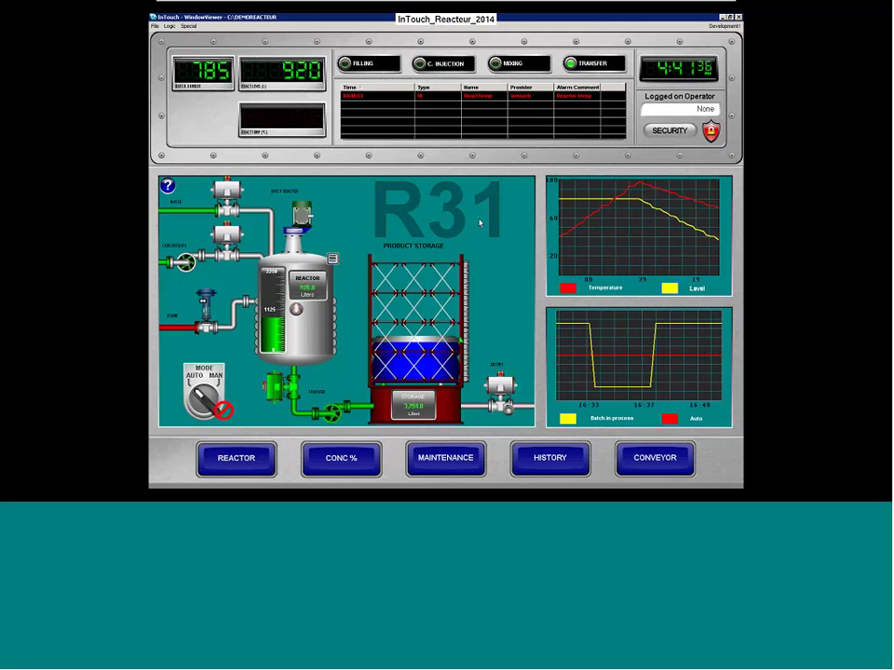
Switch the thin client session between its InTouch_Reactor and _Calculatrice display clients, ending on InTouch_Reacteur_2014
{"action": "left_click", "coordinate": [455, 26]}
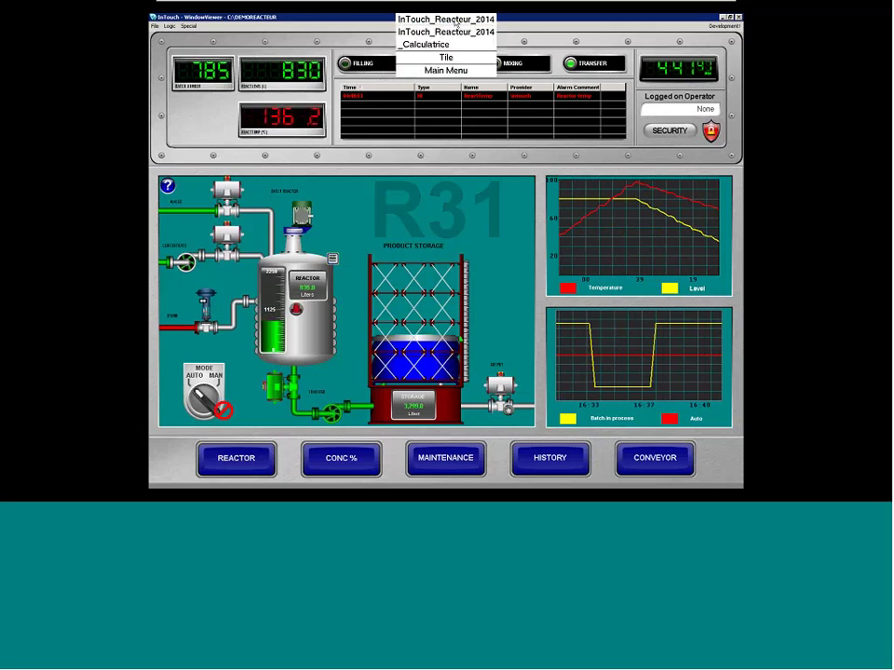
{"action": "left_click", "coordinate": [455, 24]}
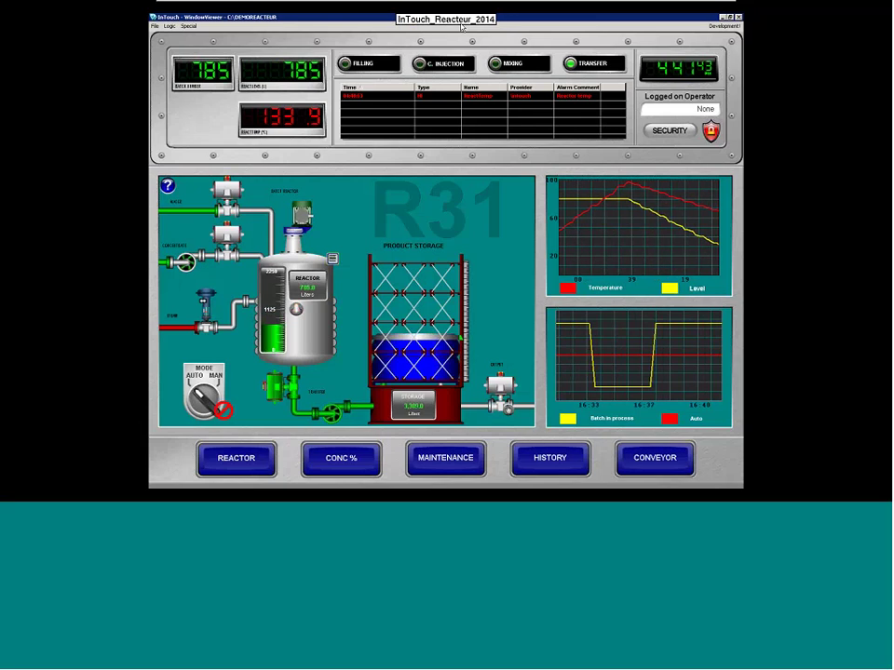
{"action": "left_click", "coordinate": [460, 25]}
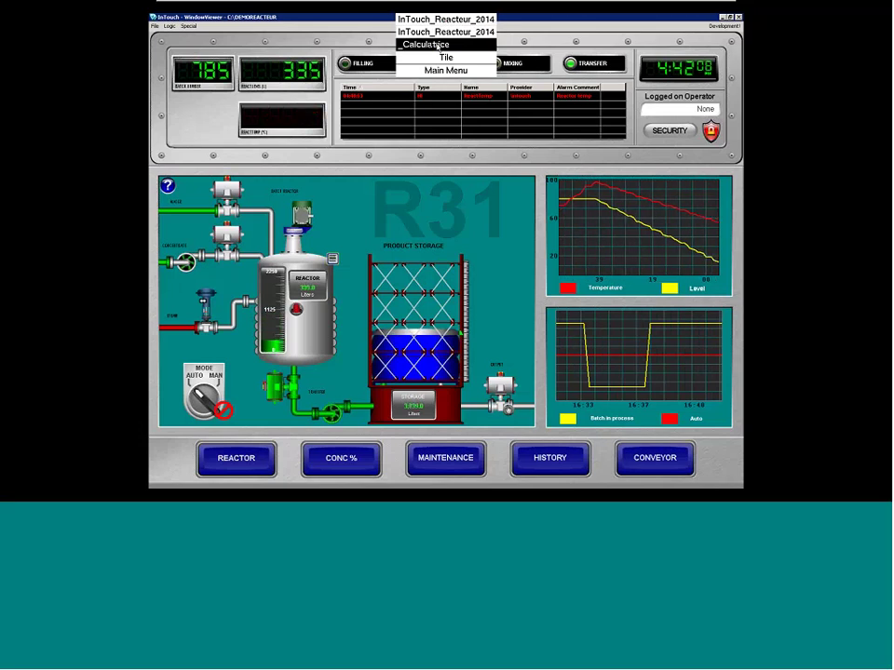
{"action": "left_click", "coordinate": [438, 45]}
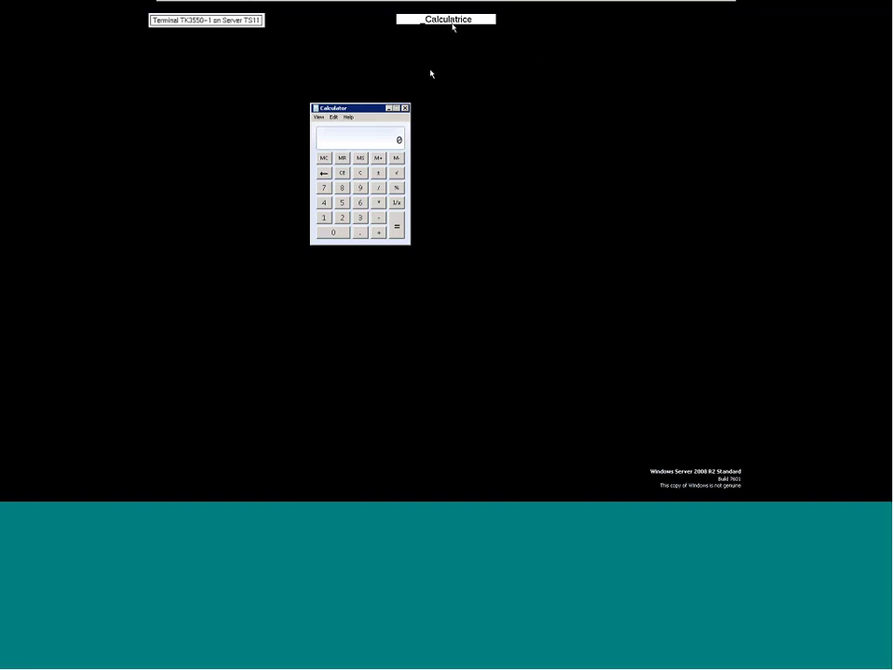
{"action": "left_click", "coordinate": [452, 22]}
{"action": "left_click", "coordinate": [453, 32]}
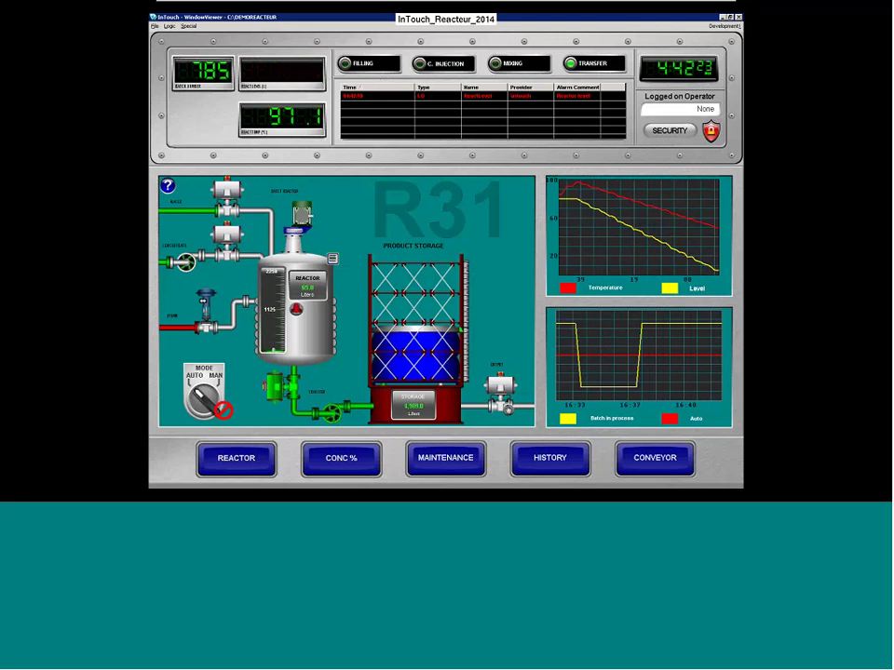
Switch to ThinManager and remove the _Calculatrice display client from the TK3550-1 terminal's configuration
{"action": "mouse_move", "coordinate": [563, 11]}
{"action": "key", "text": "alt+Tab"}
{"action": "key", "text": "alt+Tab"}
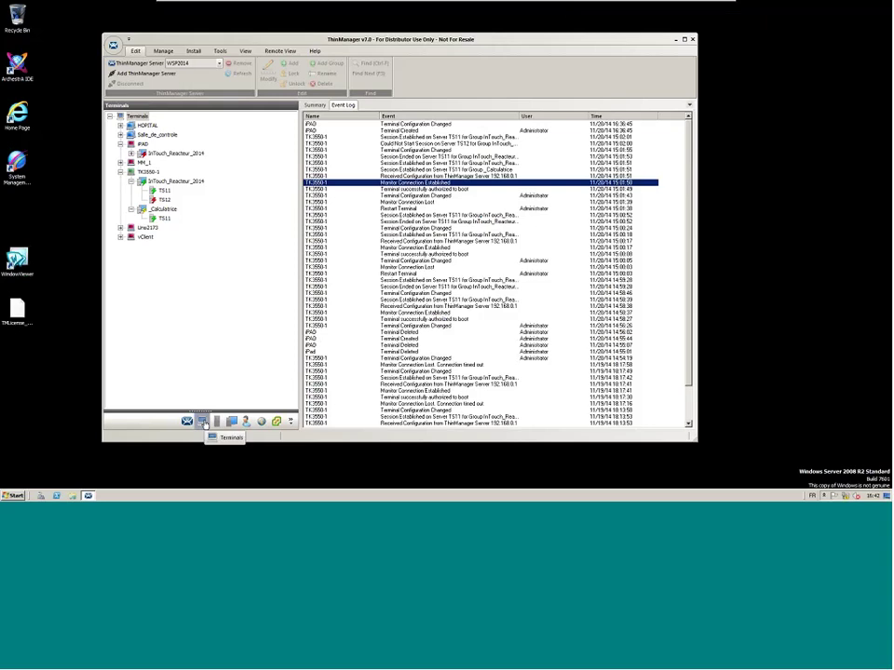
{"action": "right_click", "coordinate": [142, 173]}
{"action": "left_click", "coordinate": [166, 181]}
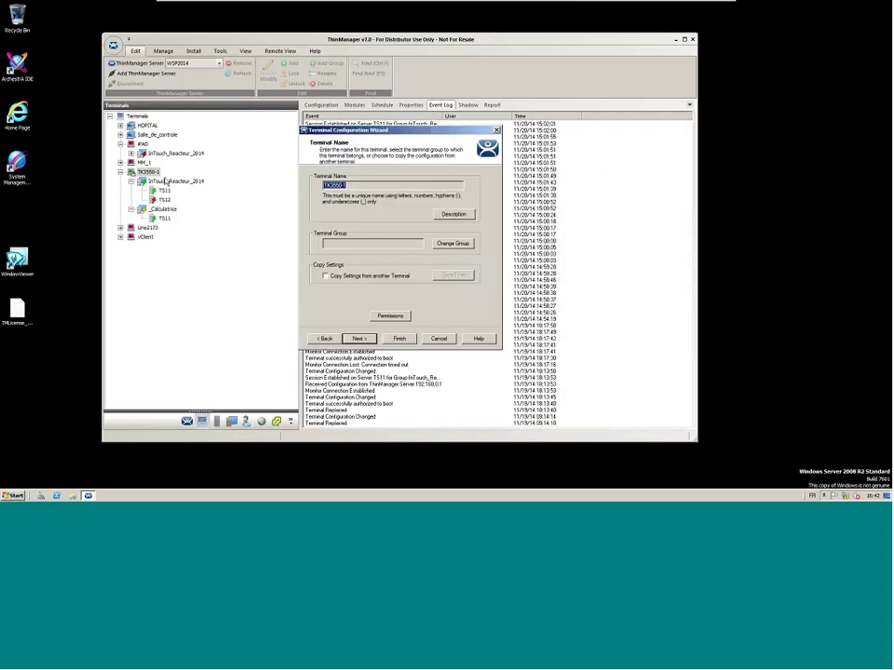
{"action": "left_click_drag", "start_coordinate": [388, 133], "coordinate": [484, 153]}
{"action": "key", "text": "Return"}
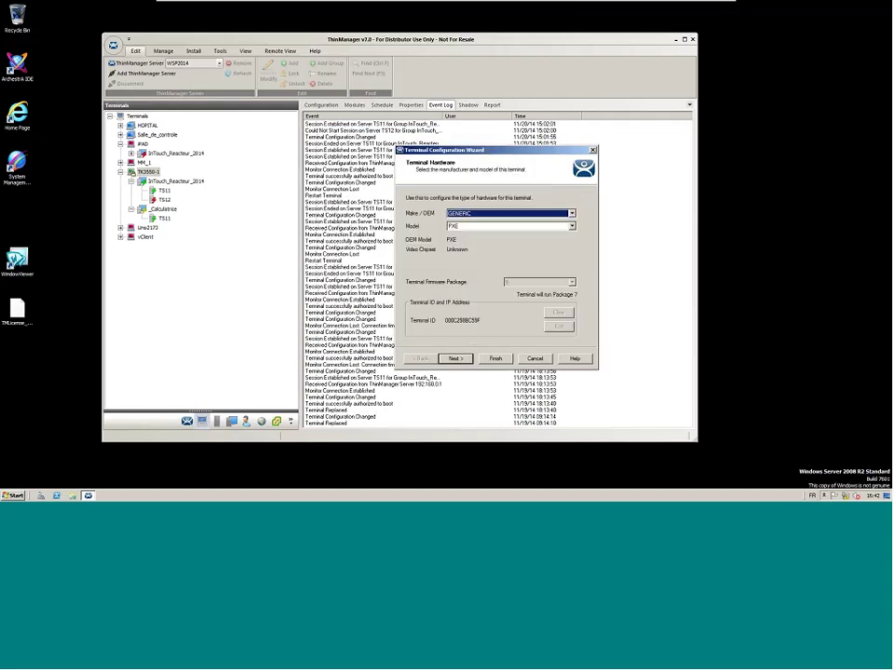
{"action": "left_click", "coordinate": [464, 361]}
{"action": "left_click", "coordinate": [465, 361]}
{"action": "left_click", "coordinate": [464, 361]}
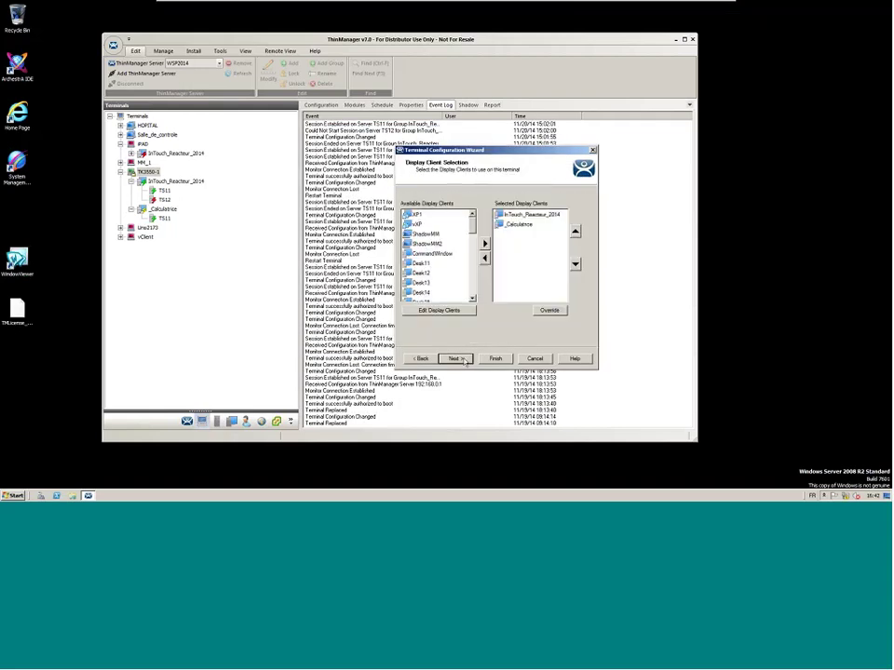
{"action": "left_click", "coordinate": [519, 225]}
{"action": "left_click", "coordinate": [484, 258]}
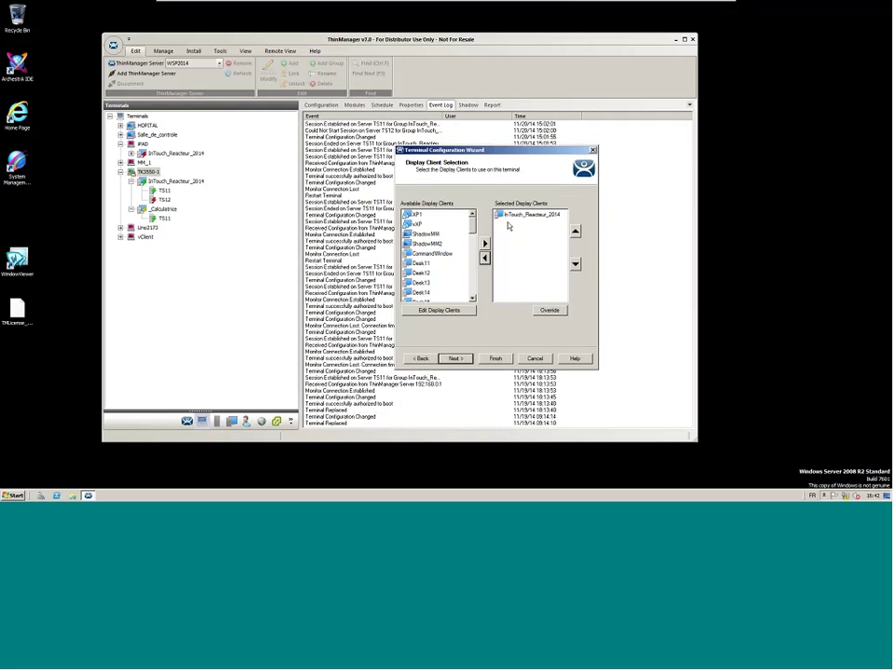
{"action": "left_click", "coordinate": [498, 359]}
Restart the TK3550-1 terminal and check the list of display clients available in its running session
{"action": "right_click", "coordinate": [151, 173]}
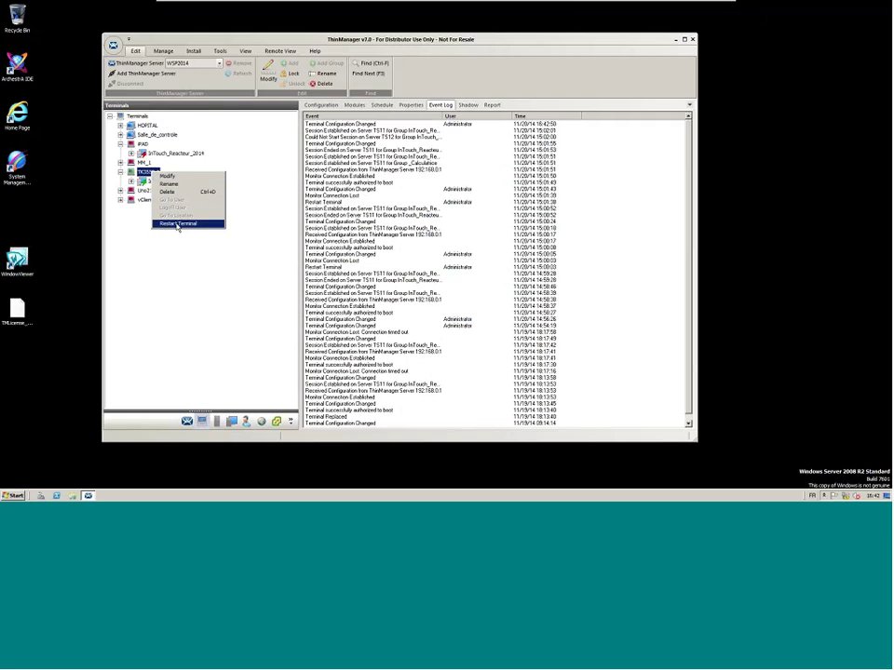
{"action": "left_click", "coordinate": [178, 224]}
{"action": "left_click", "coordinate": [402, 259]}
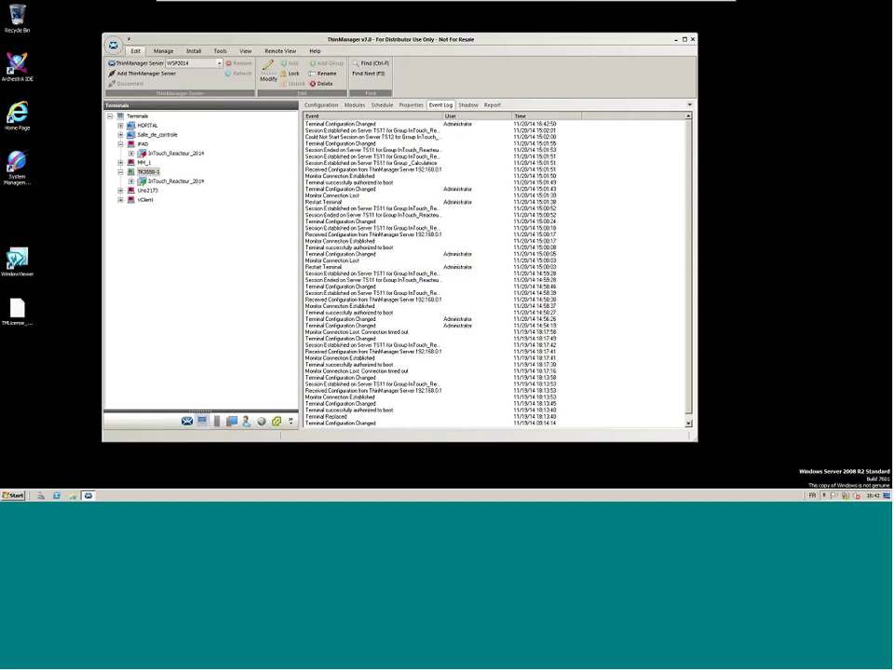
{"action": "mouse_move", "coordinate": [362, 12]}
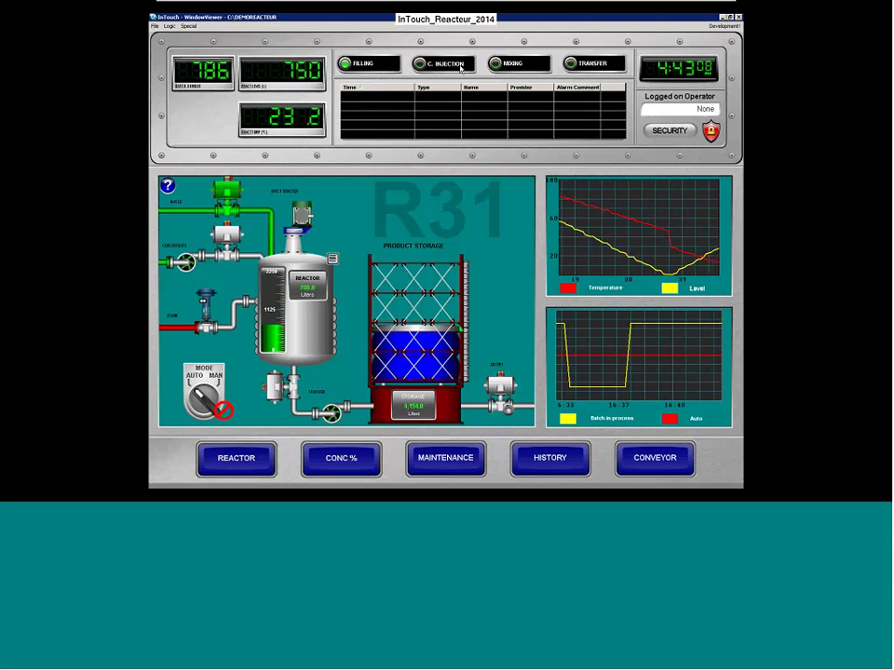
{"action": "left_click", "coordinate": [445, 19]}
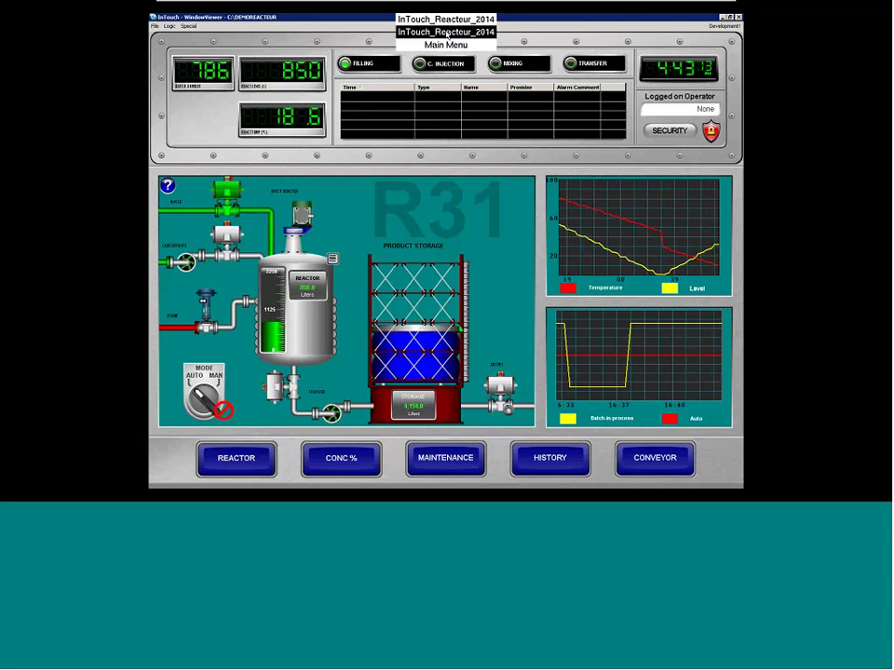
{"action": "left_click", "coordinate": [446, 33]}
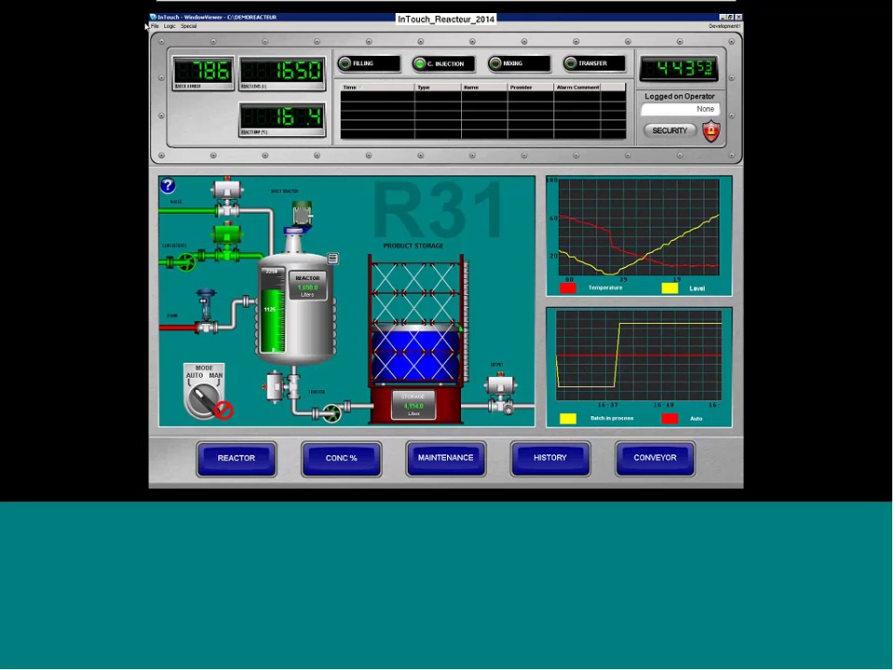
Close the VMClientACP virtual machine that runs the thin client
{"action": "mouse_move", "coordinate": [693, 21]}
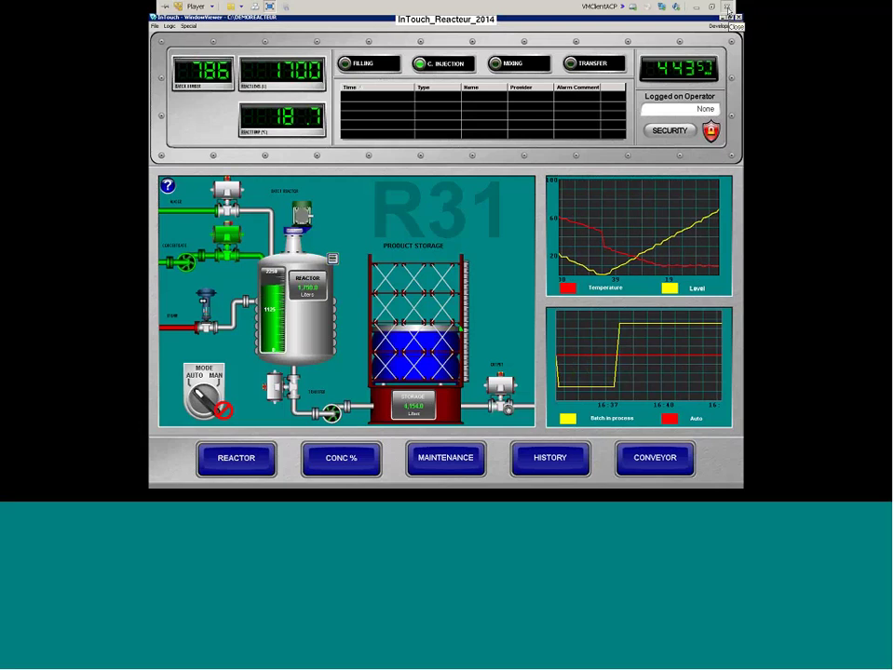
{"action": "left_click", "coordinate": [728, 7]}
{"action": "left_click", "coordinate": [473, 291]}
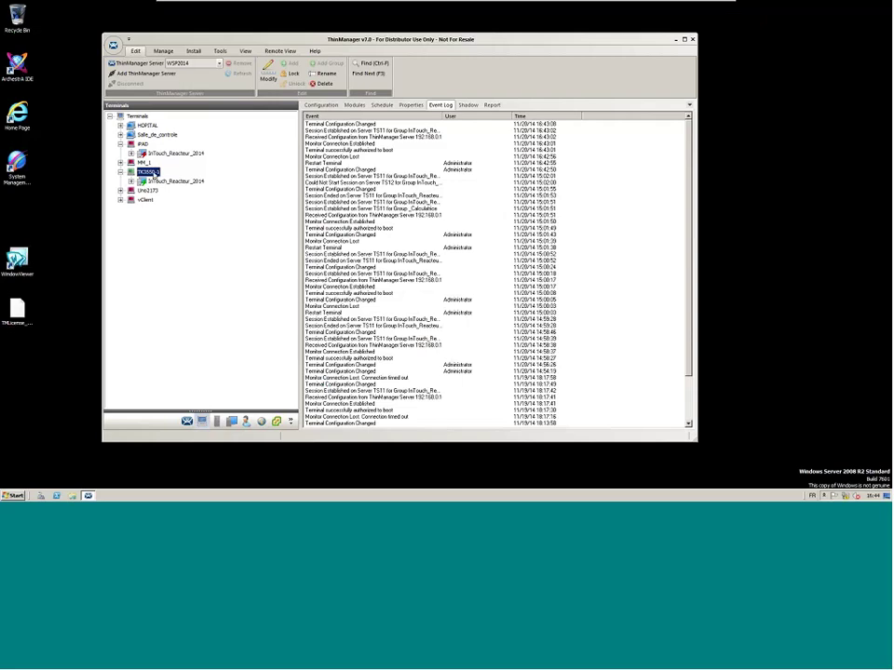
Clear the terminal ID and any IP address reservation in the TK3550-1 terminal's hardware configuration
{"action": "right_click", "coordinate": [151, 174]}
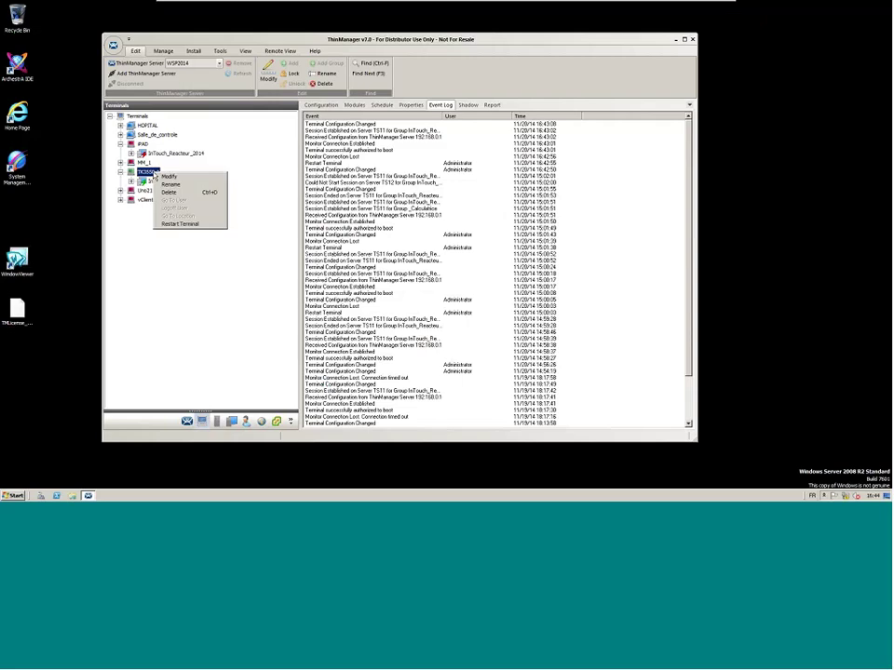
{"action": "left_click", "coordinate": [168, 176]}
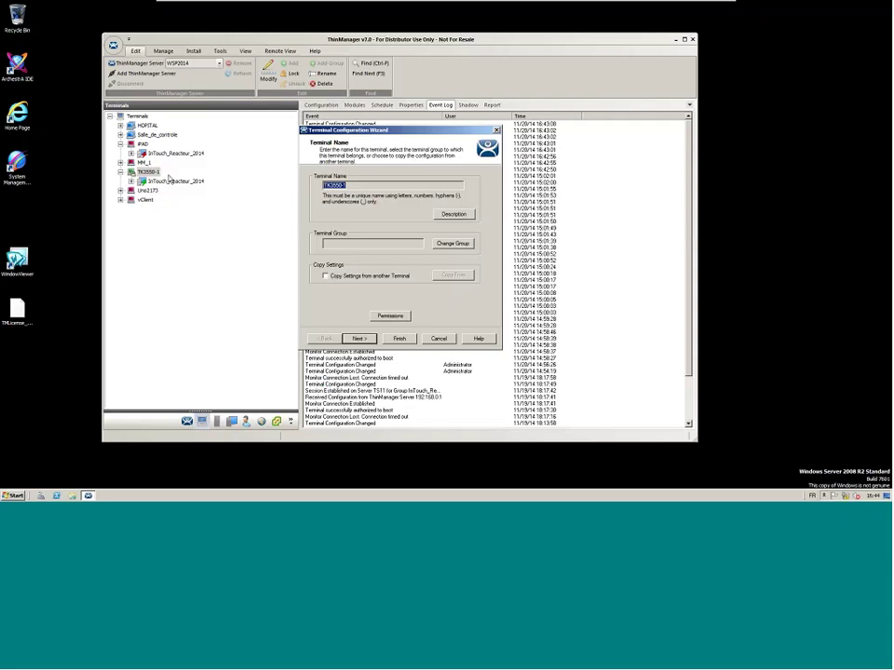
{"action": "left_click", "coordinate": [327, 276]}
{"action": "left_click", "coordinate": [365, 337]}
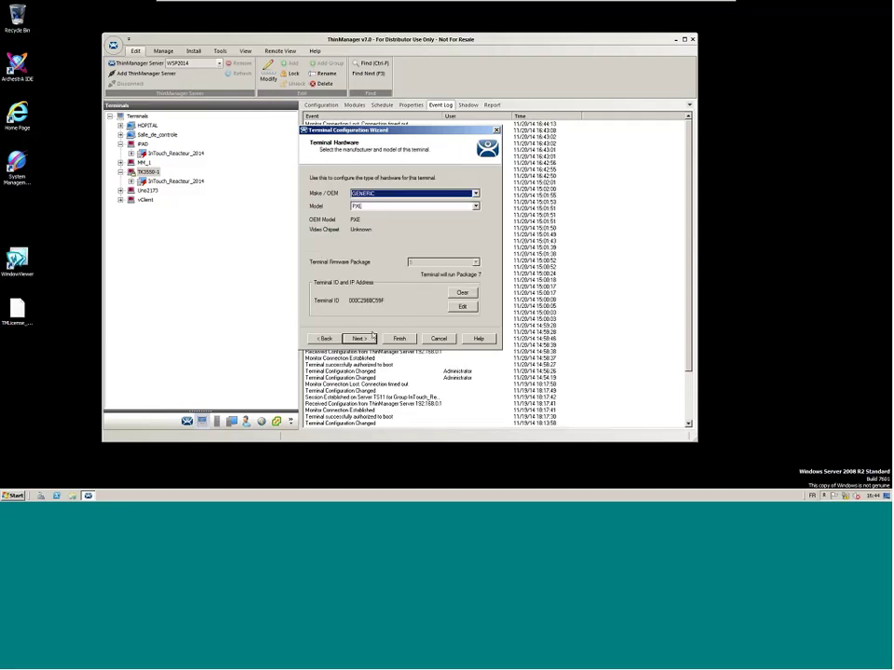
{"action": "left_click", "coordinate": [462, 293]}
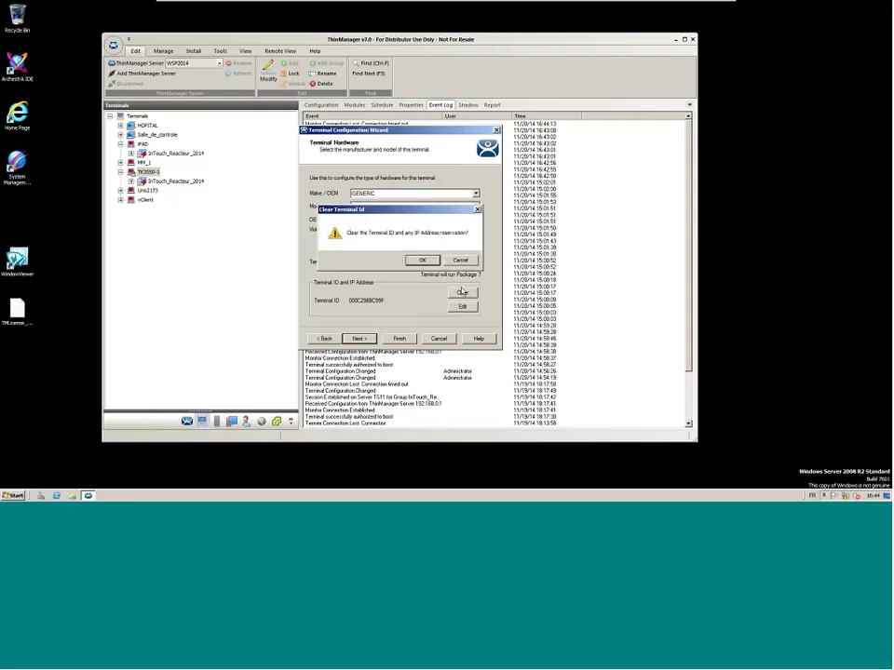
{"action": "left_click", "coordinate": [423, 262]}
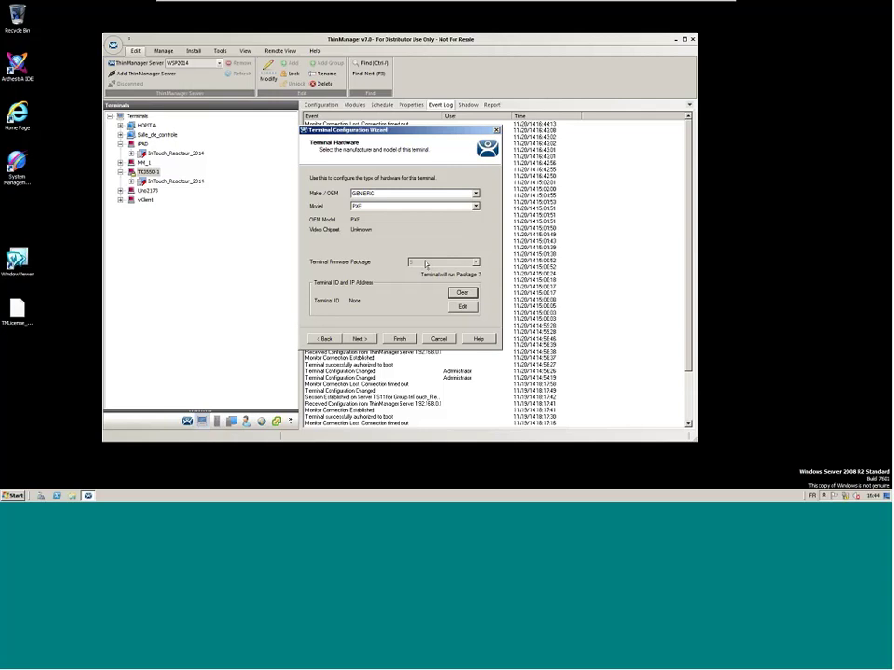
{"action": "left_click", "coordinate": [401, 339]}
{"action": "left_click", "coordinate": [147, 172]}
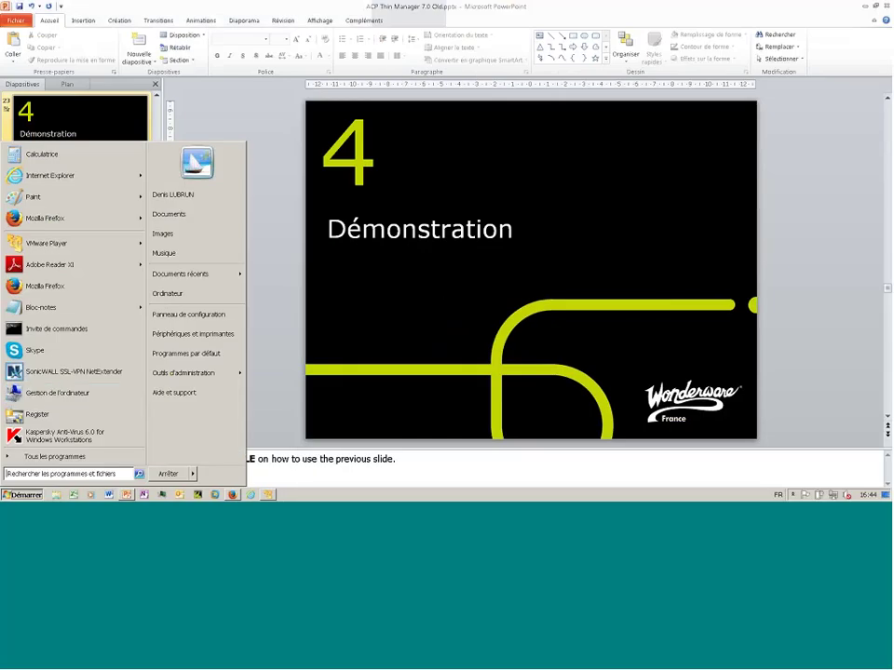
Open VMware Player and start the VMClientACP virtual machine so that it boots from the network
{"action": "left_click", "coordinate": [44, 245]}
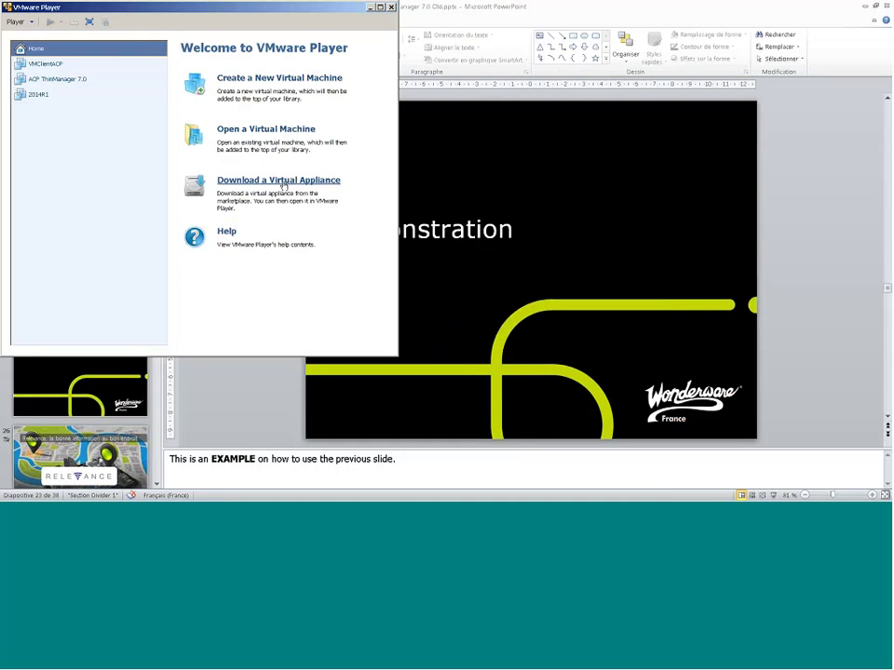
{"action": "left_click", "coordinate": [45, 63]}
{"action": "left_click", "coordinate": [229, 275]}
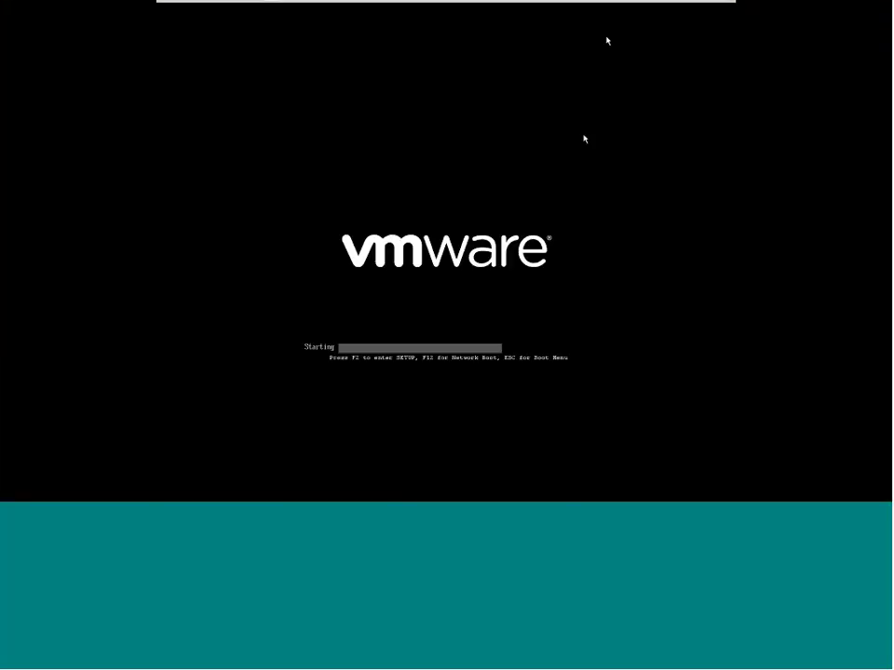
{"action": "left_click", "coordinate": [591, 379]}
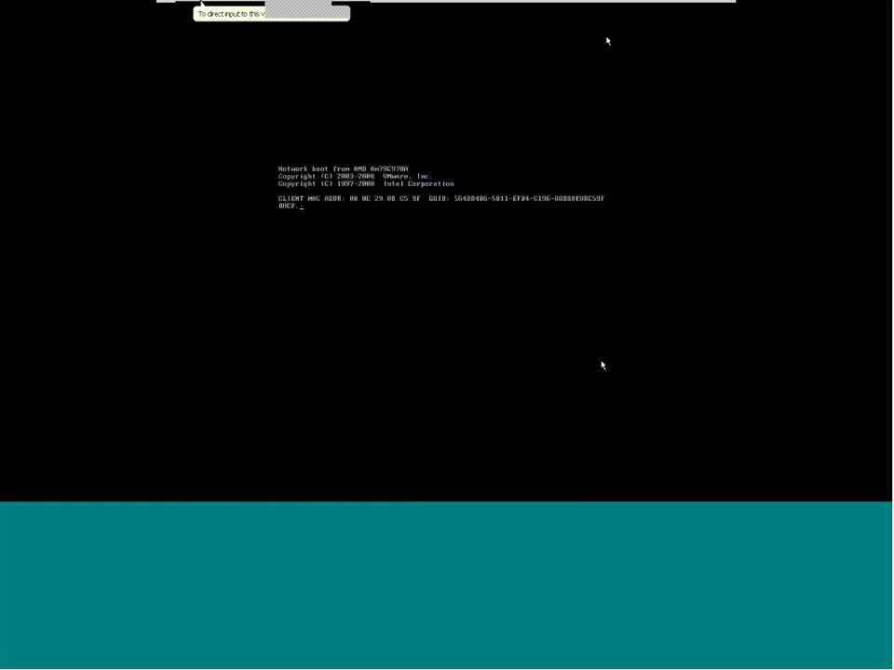